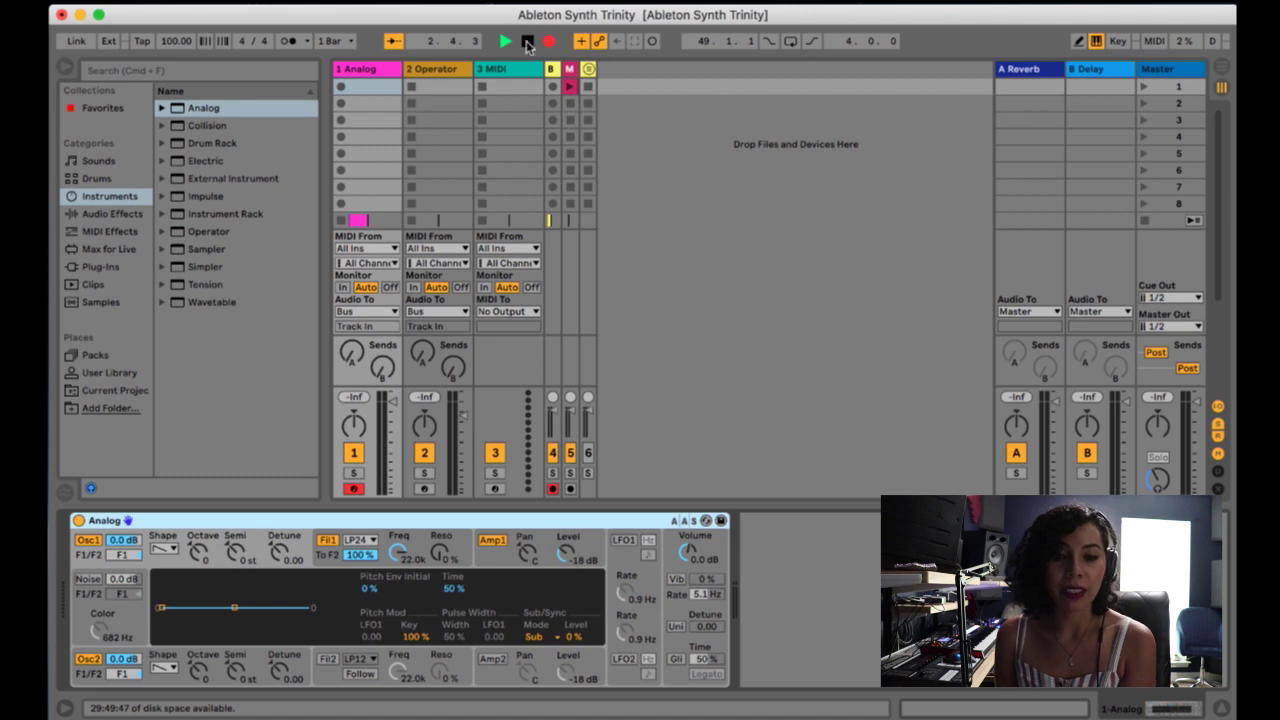
- Examine the Analog instrument's oscillator sections, including the Osc1 waveform choices, octave, semitone and detune controls, and the filter routing
{"action": "left_click", "coordinate": [371, 69]}
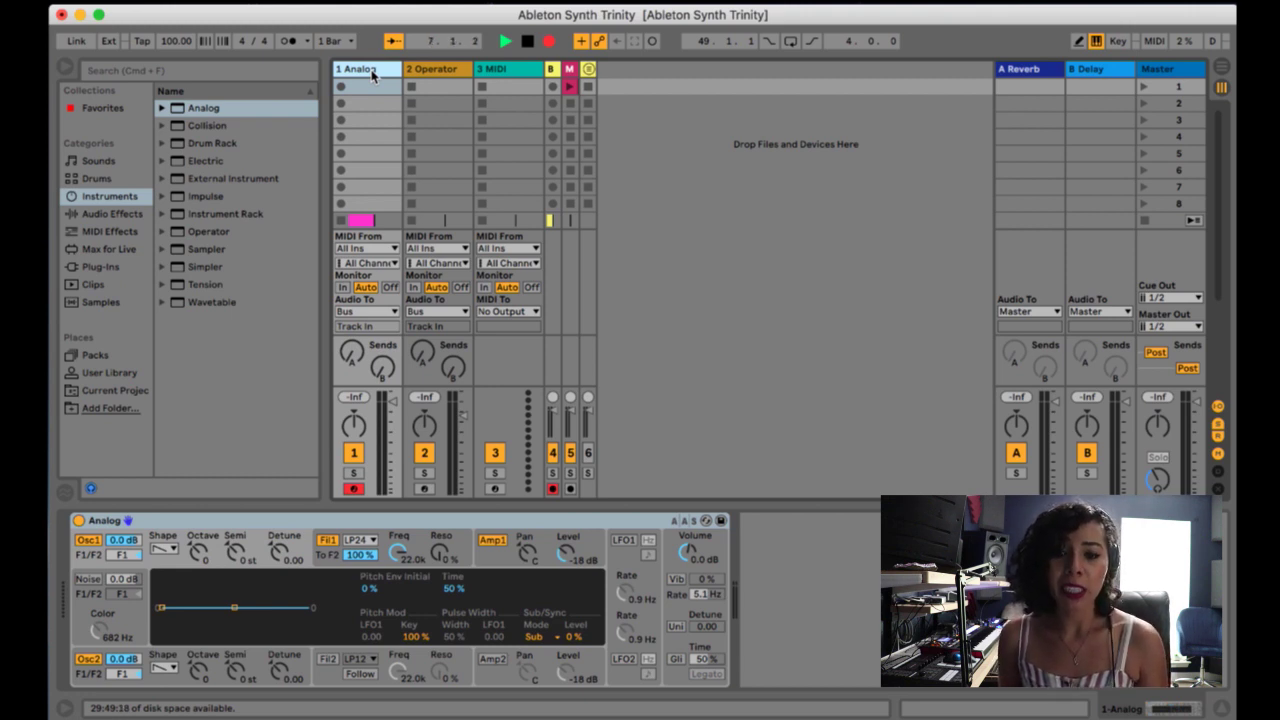
{"action": "left_click", "coordinate": [704, 541]}
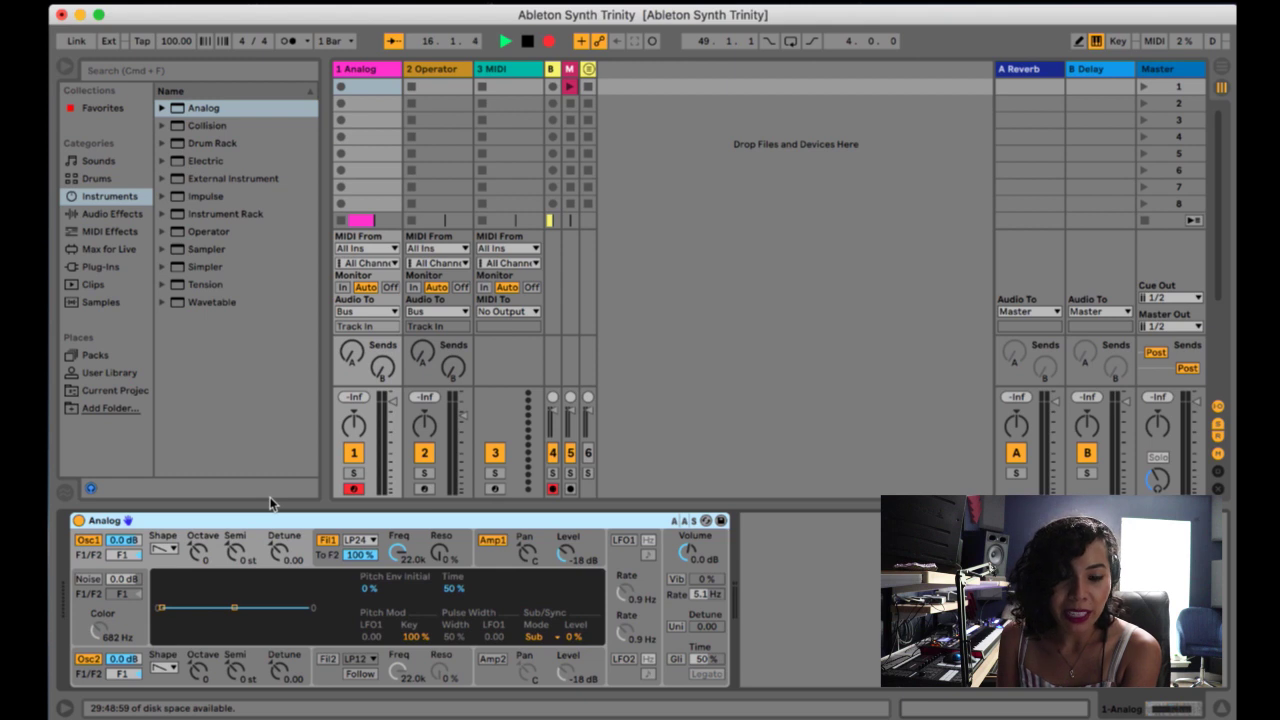
{"action": "left_click", "coordinate": [95, 665]}
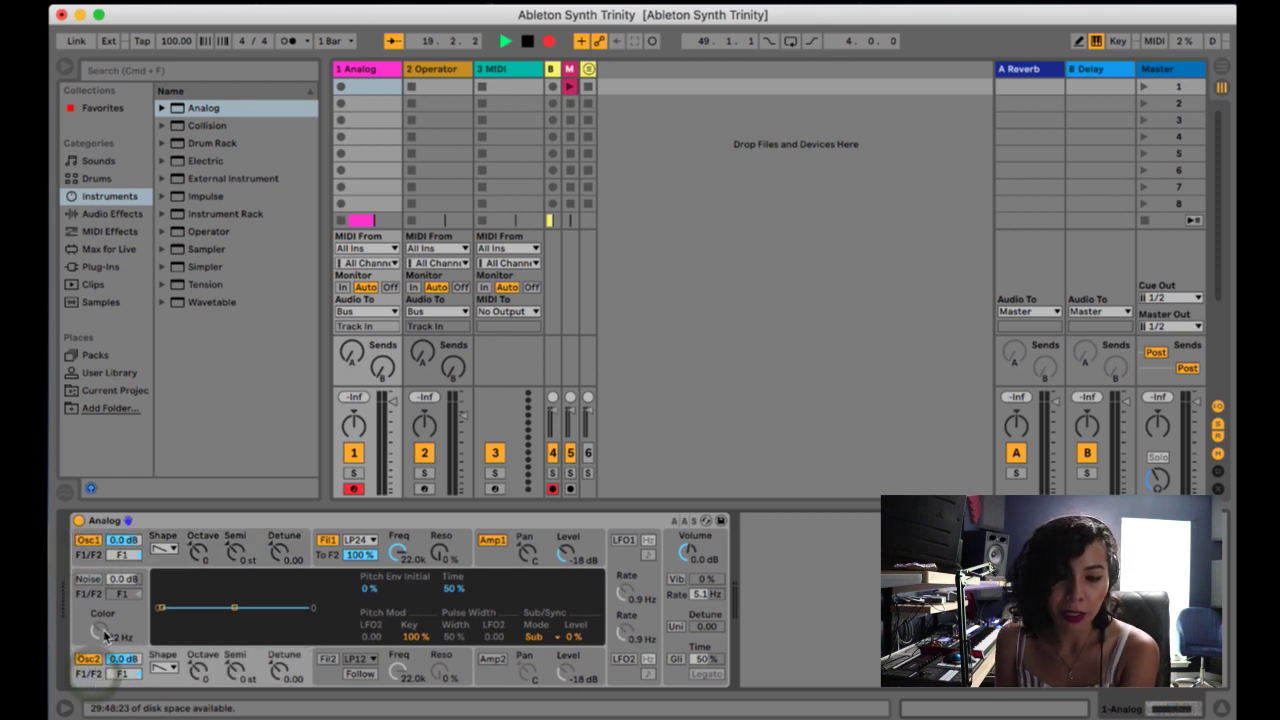
{"action": "left_click", "coordinate": [164, 550]}
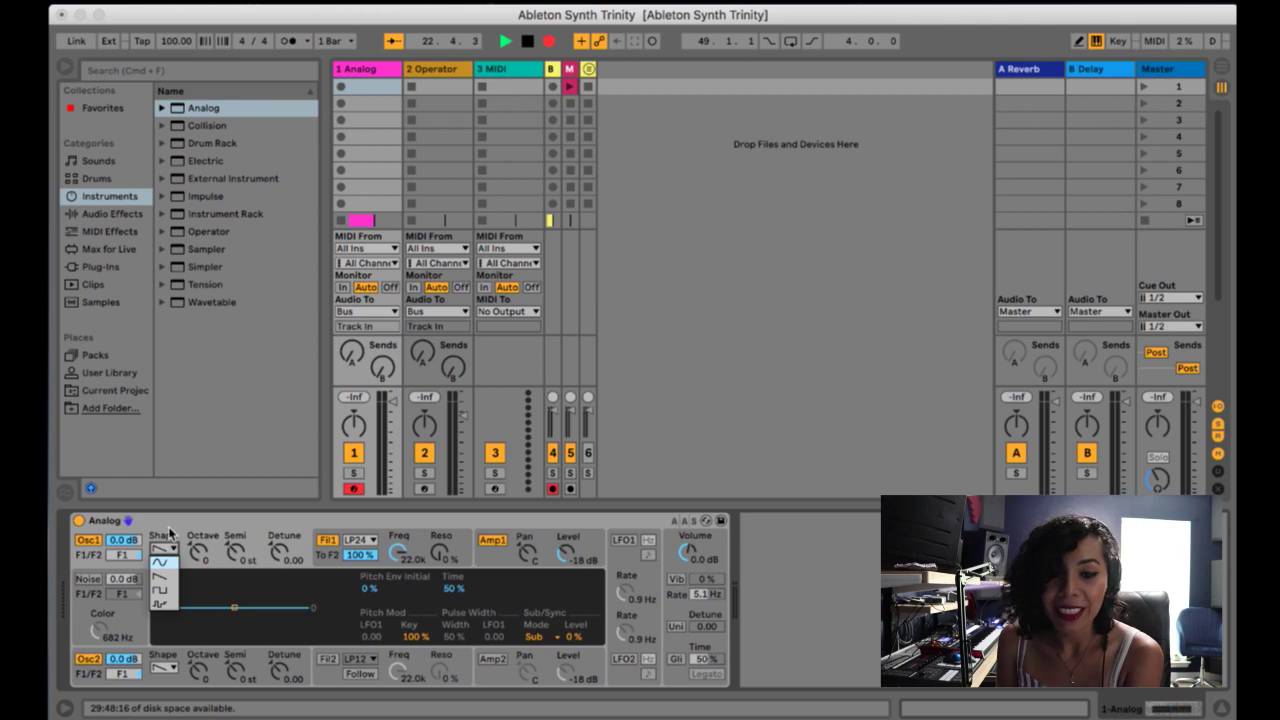
{"action": "left_click", "coordinate": [170, 533]}
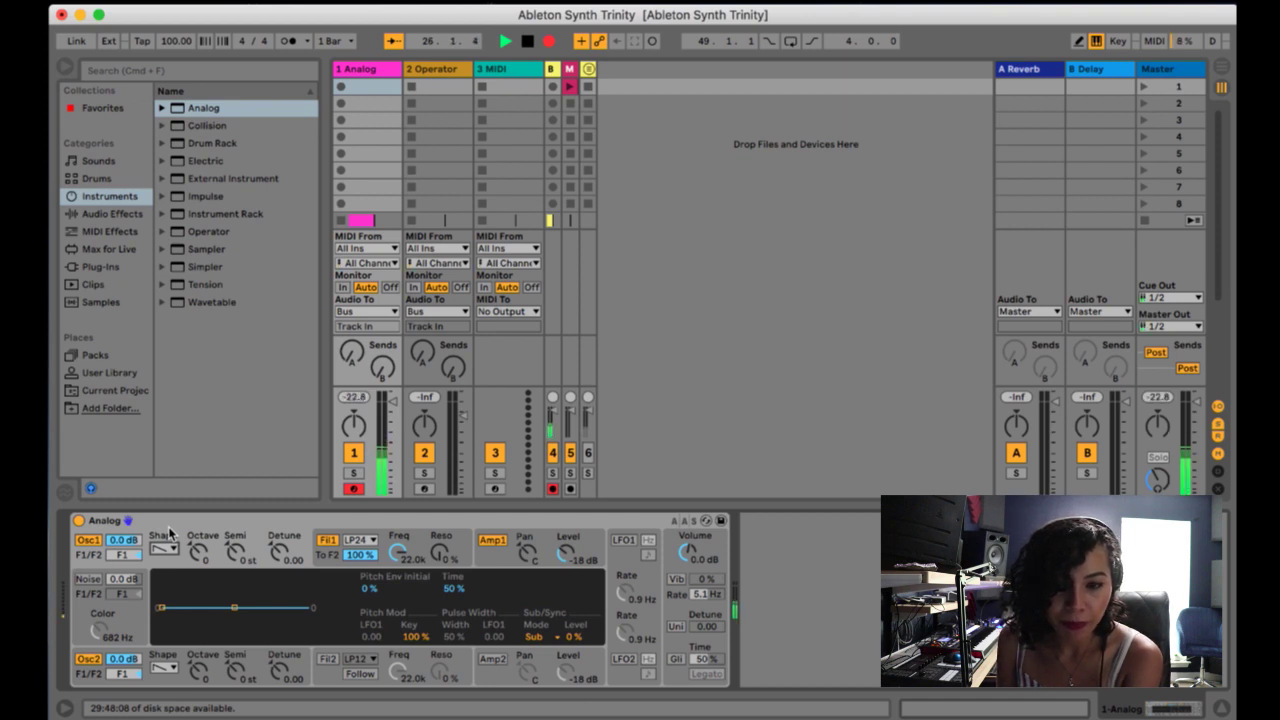
{"action": "left_click", "coordinate": [201, 530]}
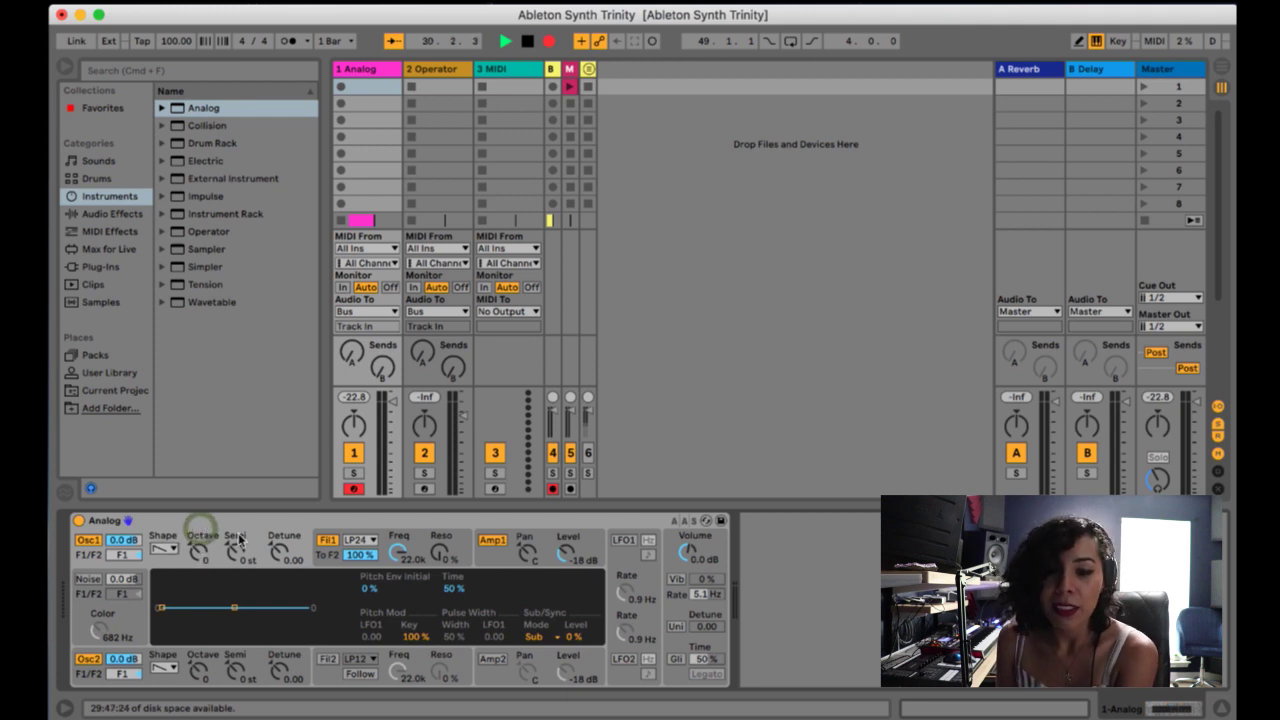
{"action": "left_click", "coordinate": [238, 536]}
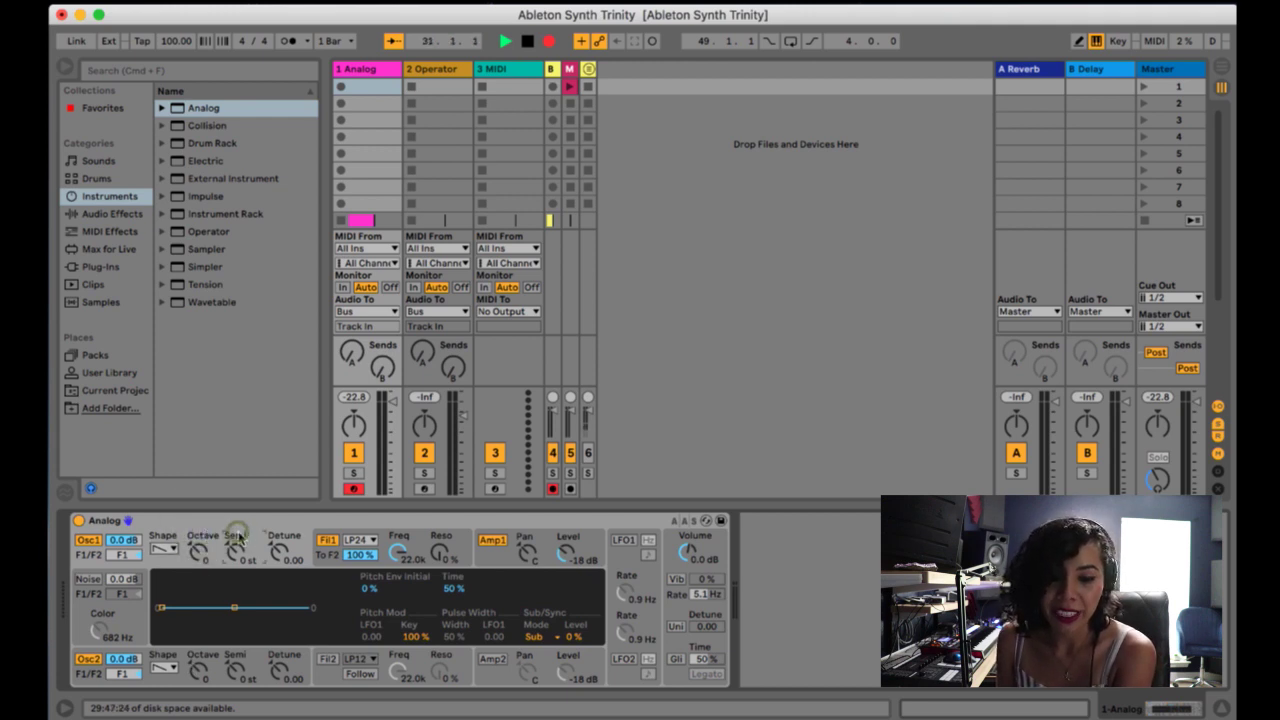
{"action": "left_click", "coordinate": [296, 540]}
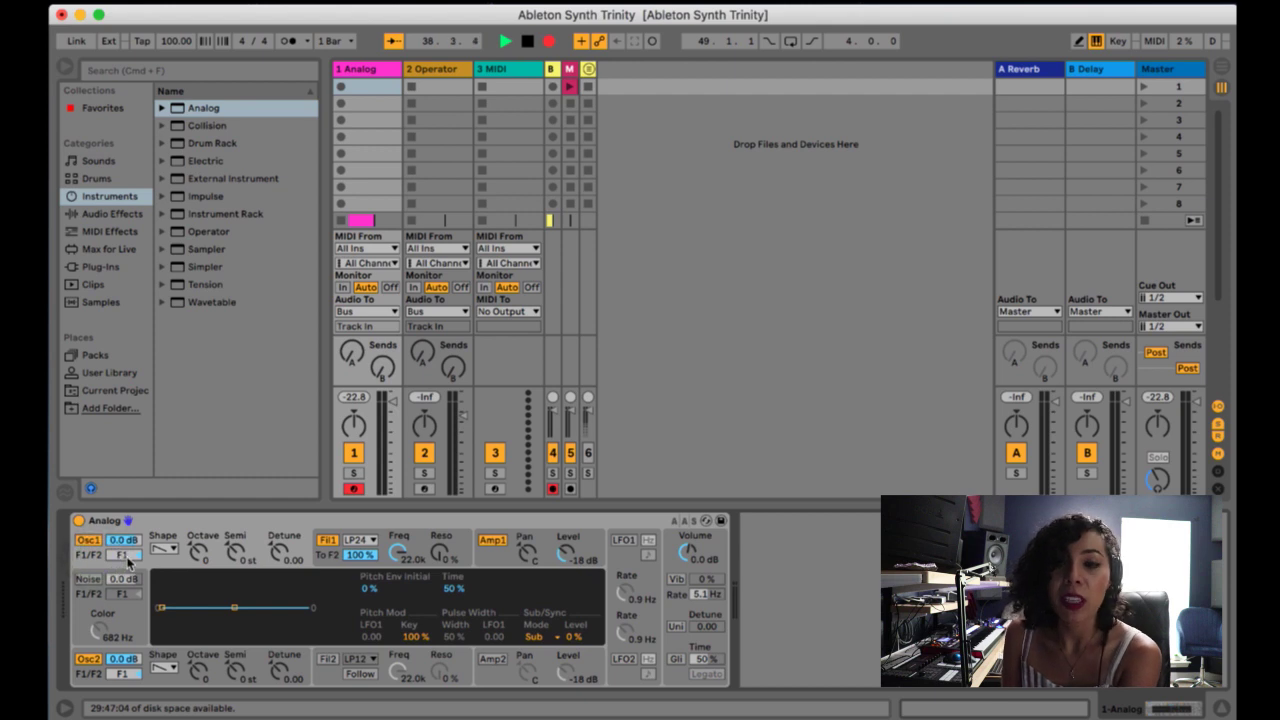
{"action": "left_click", "coordinate": [318, 541]}
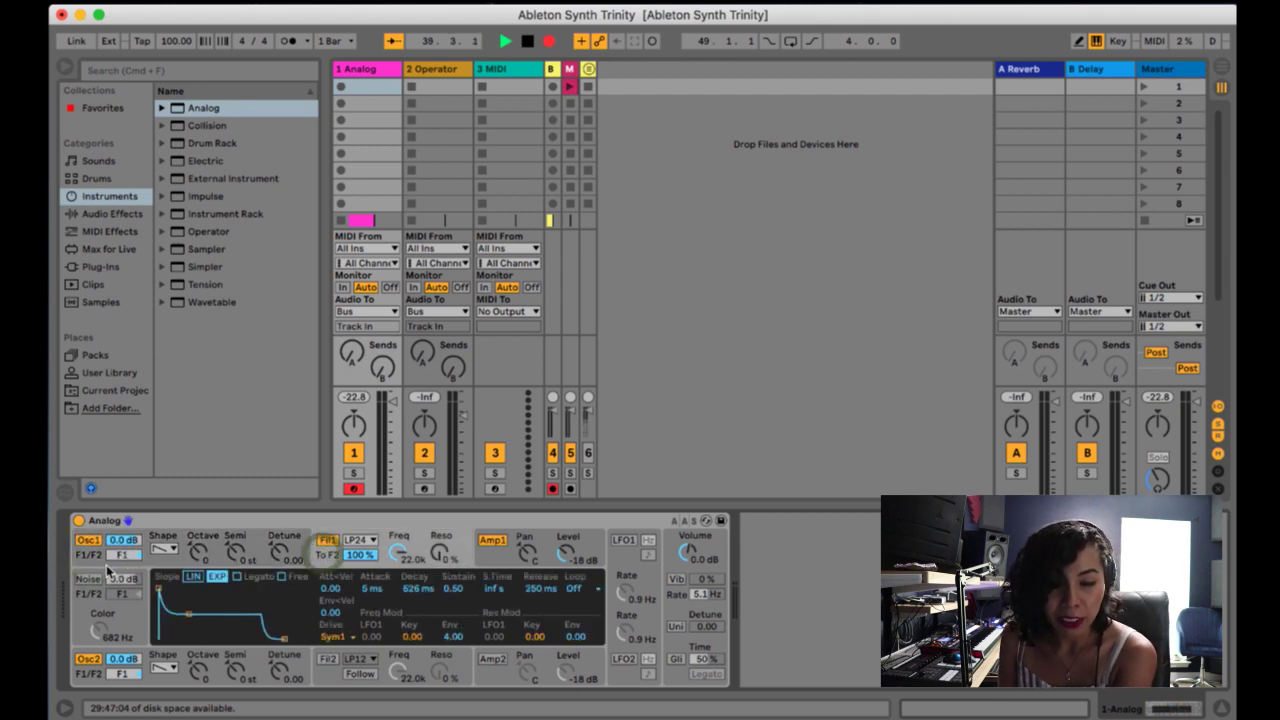
{"action": "left_click", "coordinate": [97, 558]}
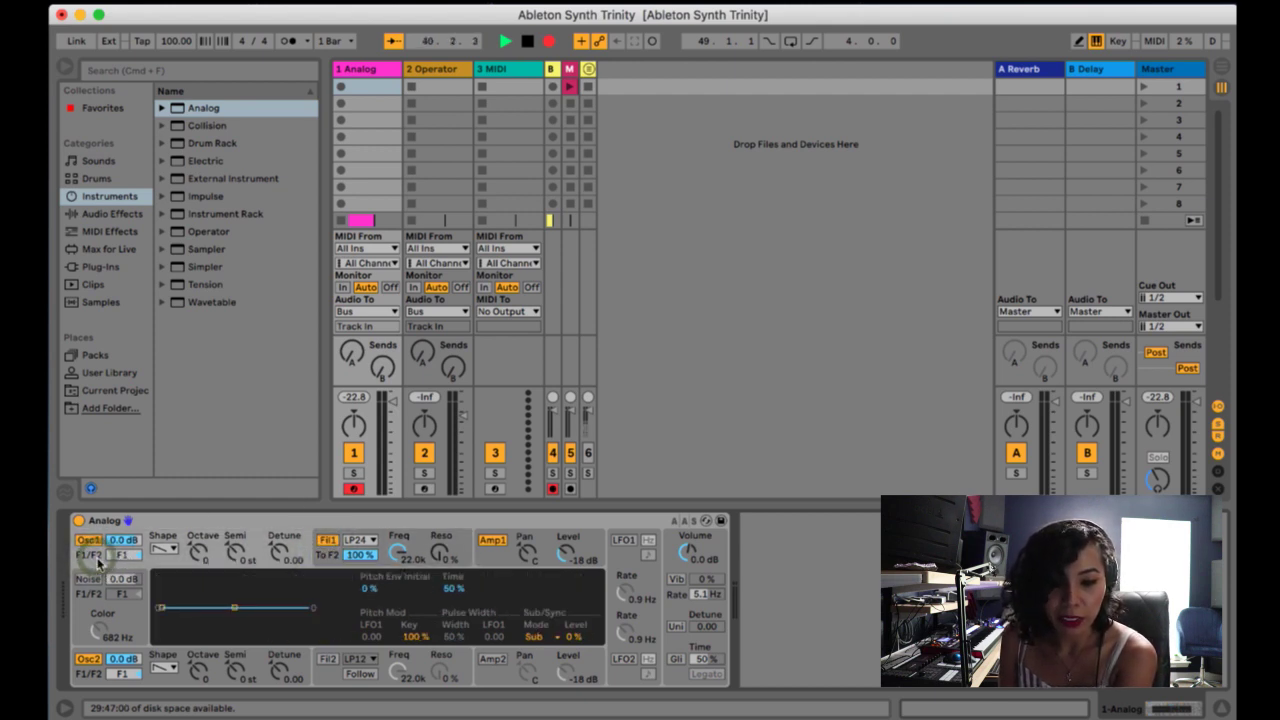
- Show the Filter 1 settings and lower the cutoff of its 24 dB low-pass filter to about 5.1 kHz
{"action": "left_click", "coordinate": [330, 554]}
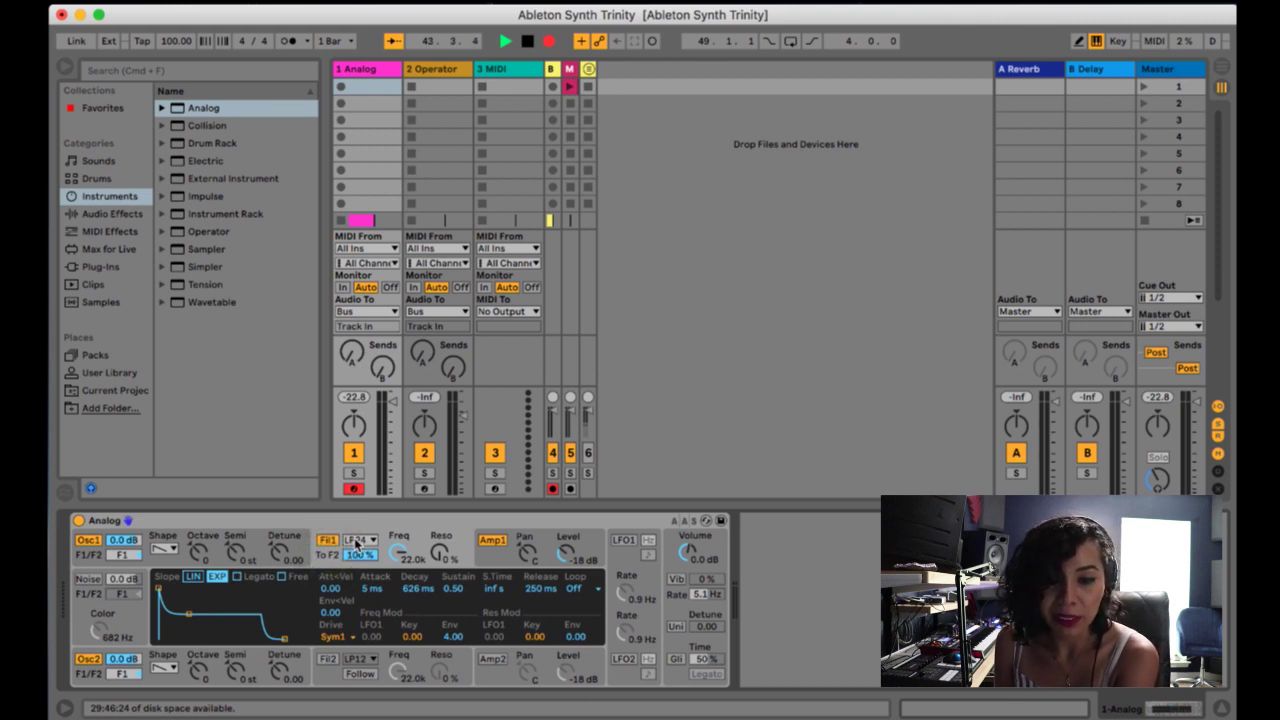
{"action": "left_click", "coordinate": [358, 540]}
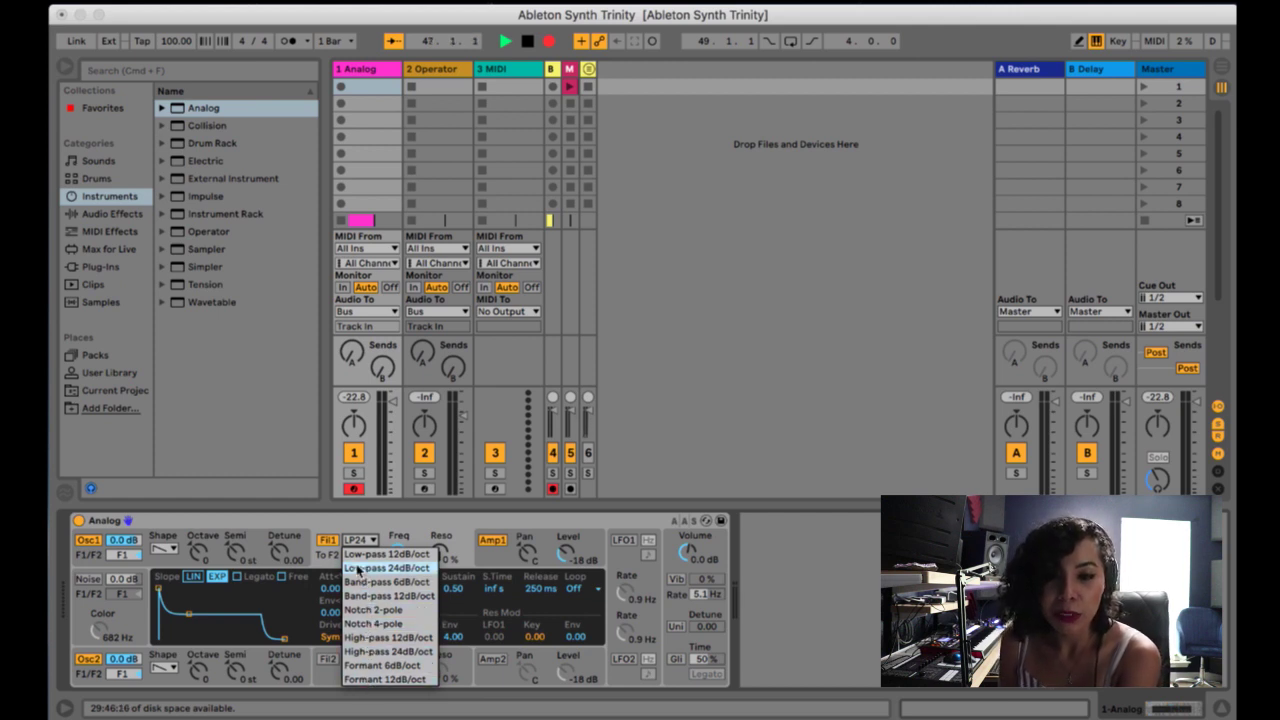
{"action": "left_click", "coordinate": [367, 532]}
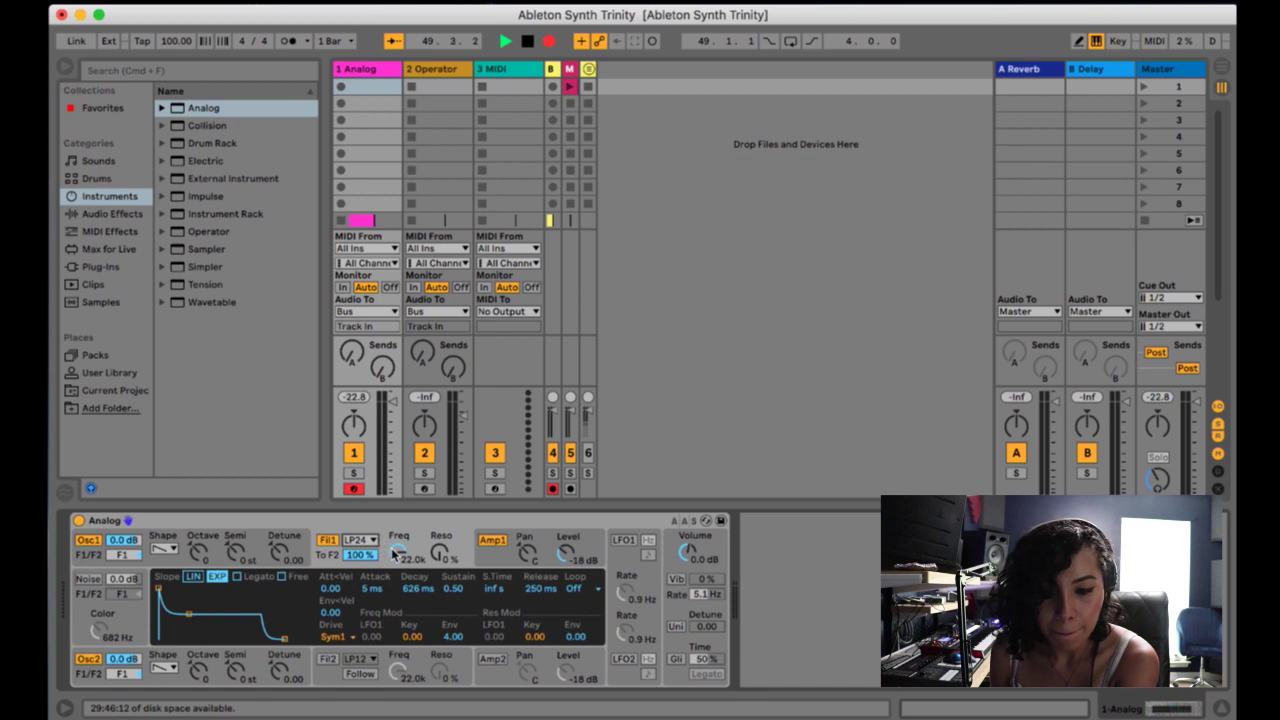
{"action": "left_click_drag", "start_coordinate": [398, 552], "coordinate": [398, 626]}
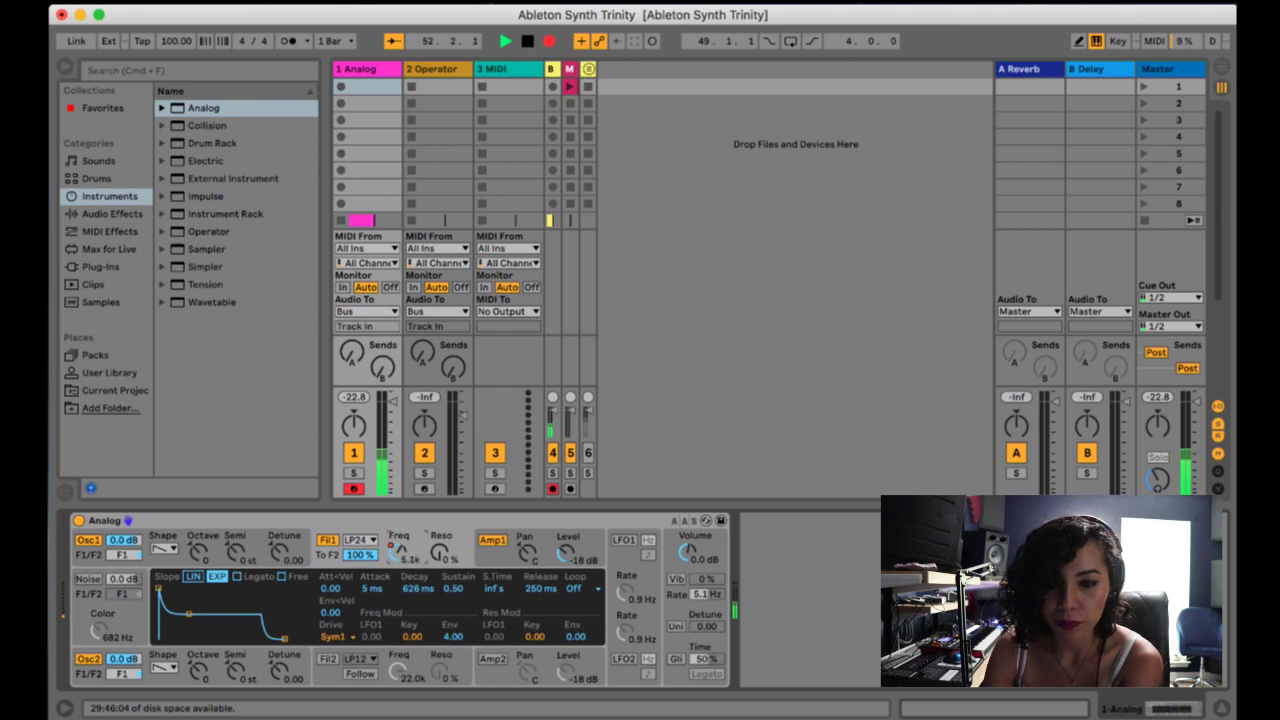
- Switch Filter 1 to Band-pass 12dB/oct and adjust it to a cutoff of about 358 Hz and 44% resonance
{"action": "left_click", "coordinate": [375, 541]}
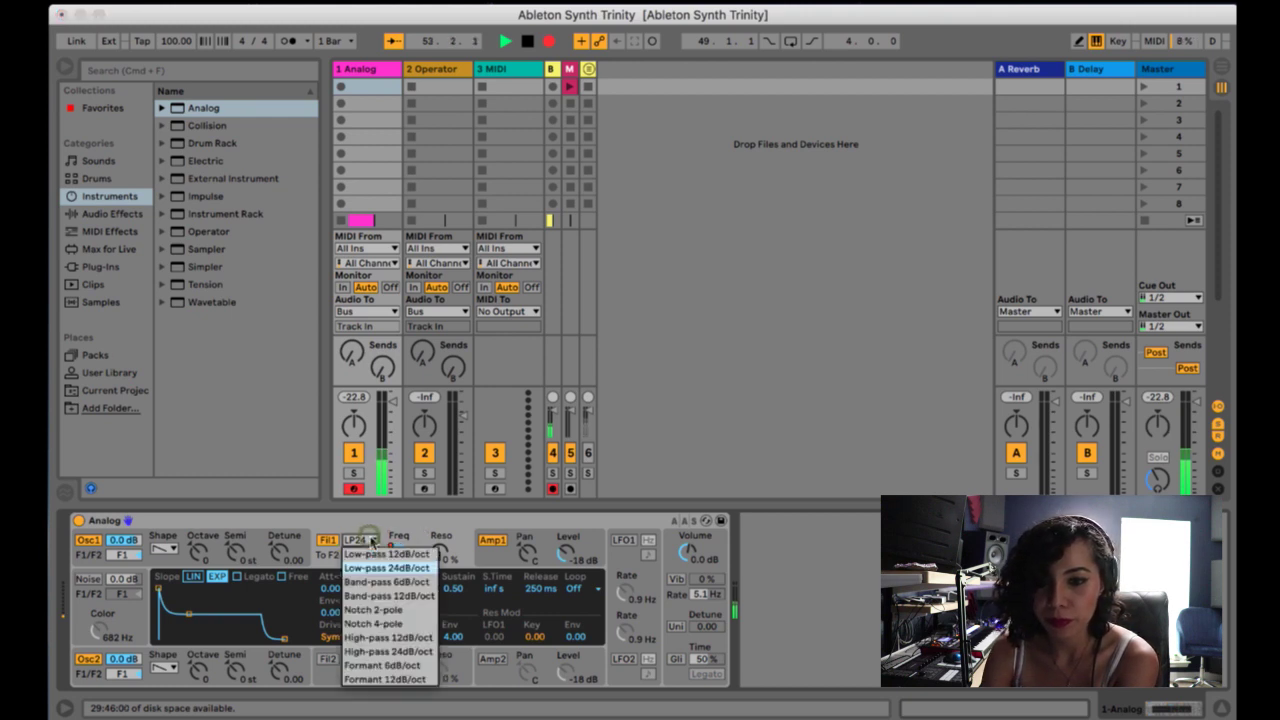
{"action": "left_click", "coordinate": [373, 595]}
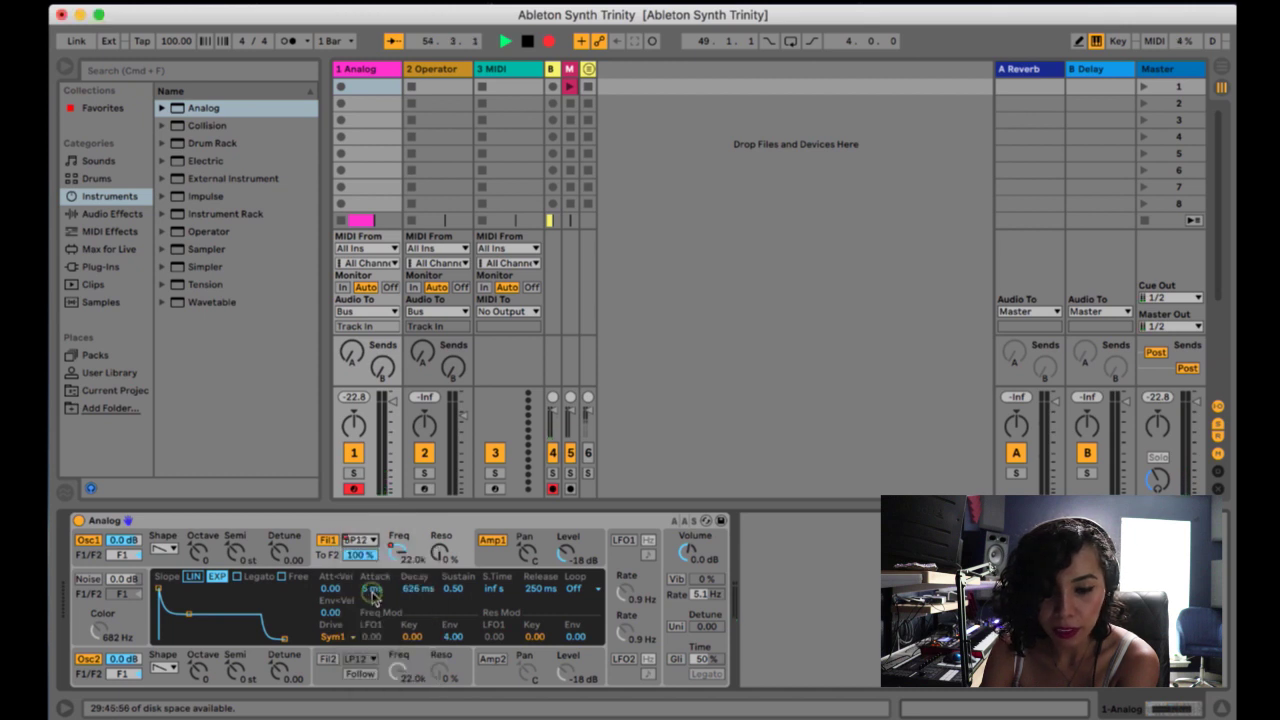
{"action": "left_click_drag", "start_coordinate": [373, 597], "coordinate": [373, 590]}
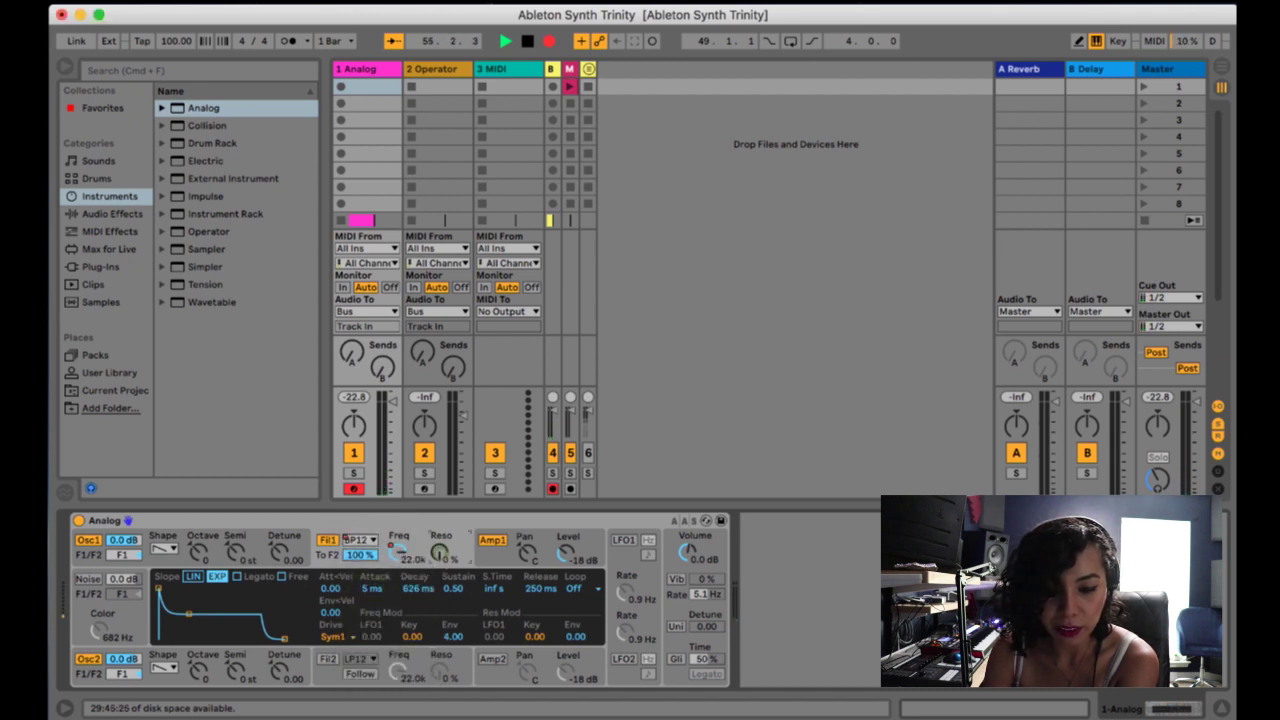
{"action": "left_click_drag", "start_coordinate": [438, 552], "coordinate": [398, 595]}
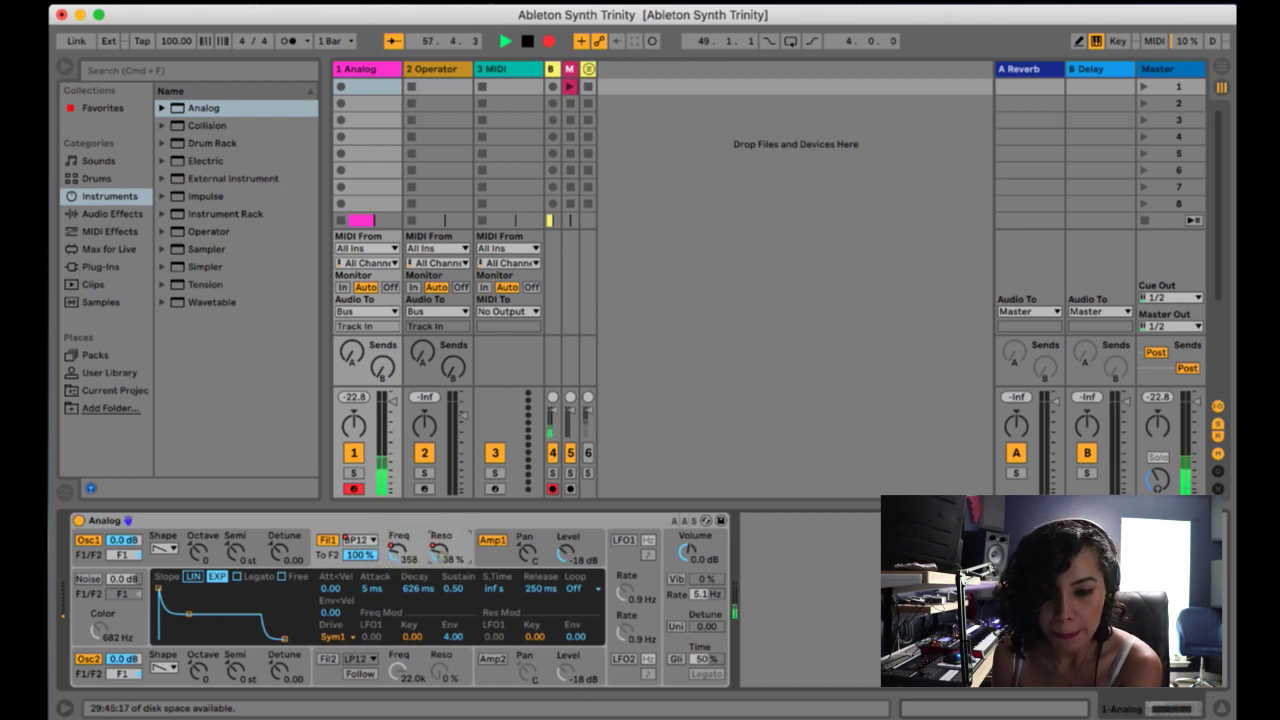
{"action": "left_click_drag", "start_coordinate": [438, 554], "coordinate": [444, 560]}
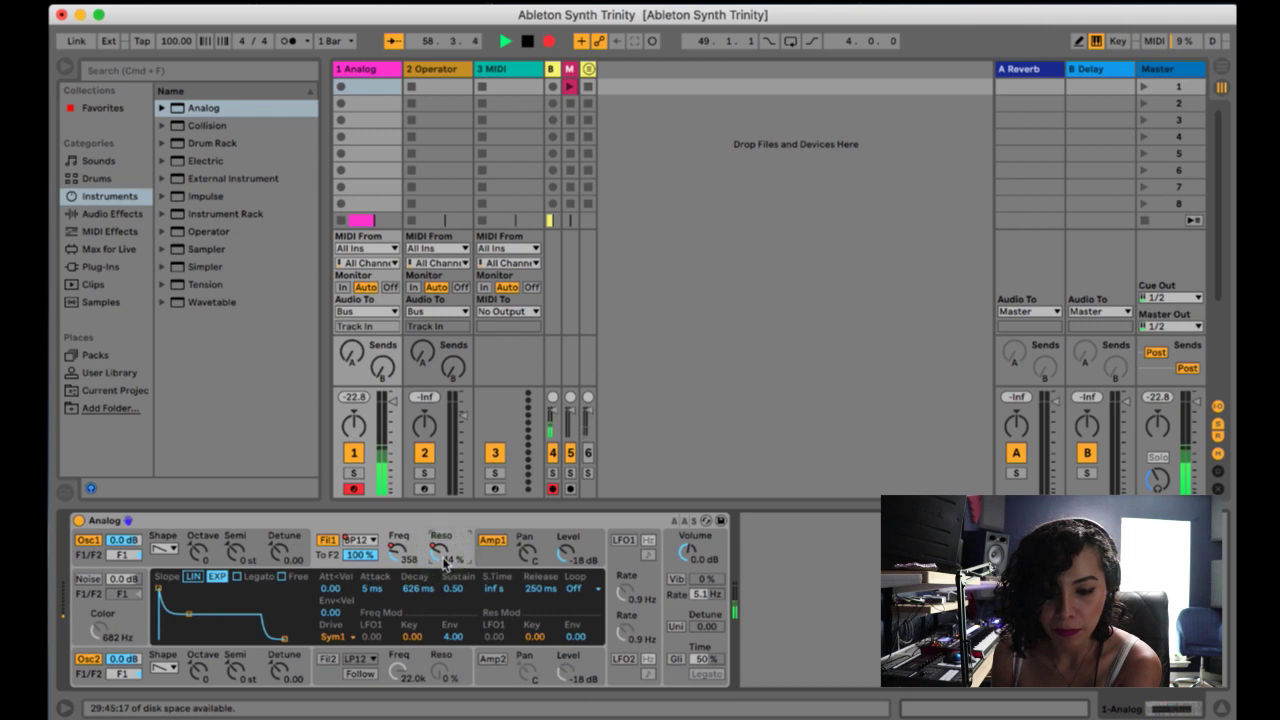
- Switch Filter 1 to Notch 4-pole, raise its resonance to 50% and lower its cutoff to about 154 Hz
{"action": "left_click", "coordinate": [360, 540]}
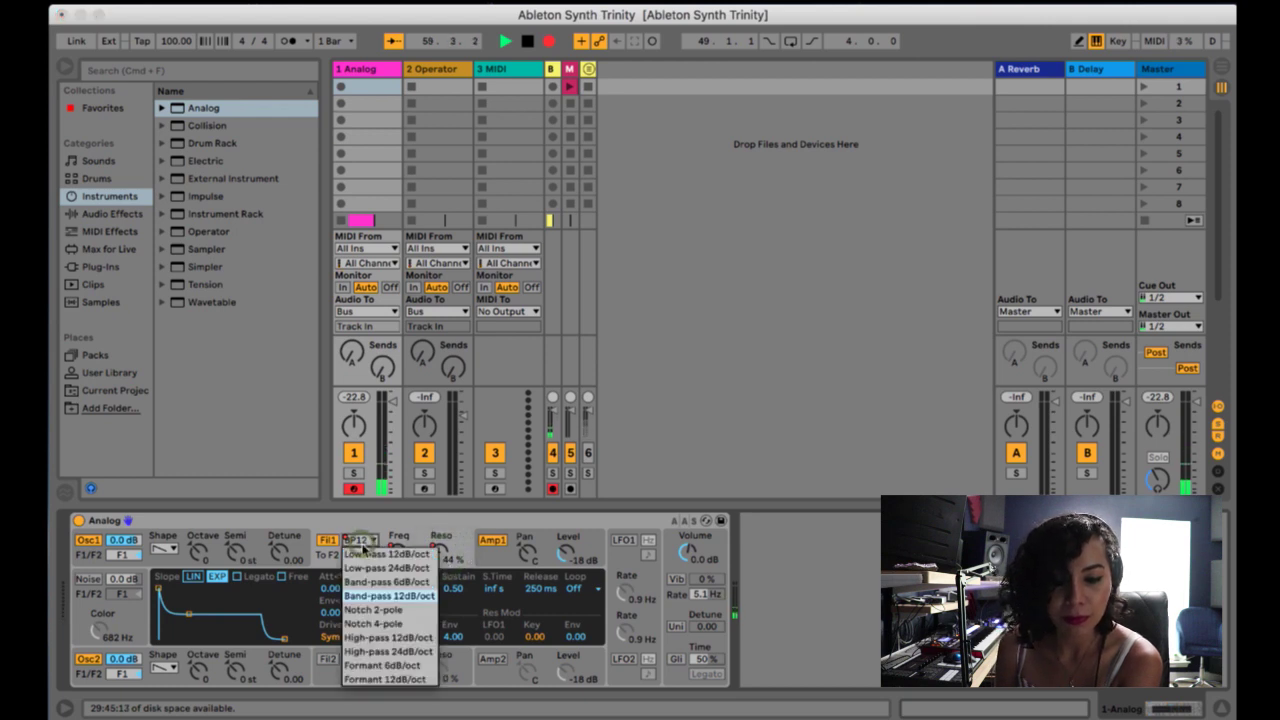
{"action": "left_click", "coordinate": [367, 624]}
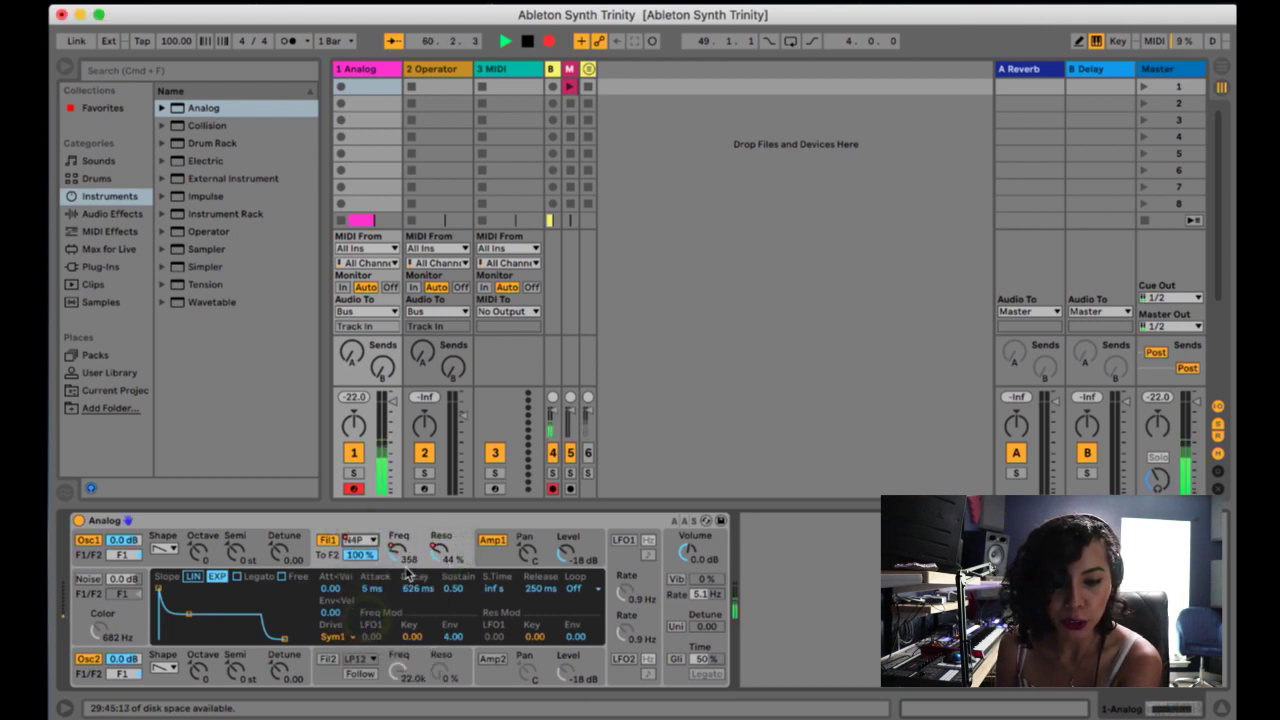
{"action": "left_click_drag", "start_coordinate": [438, 556], "coordinate": [398, 545]}
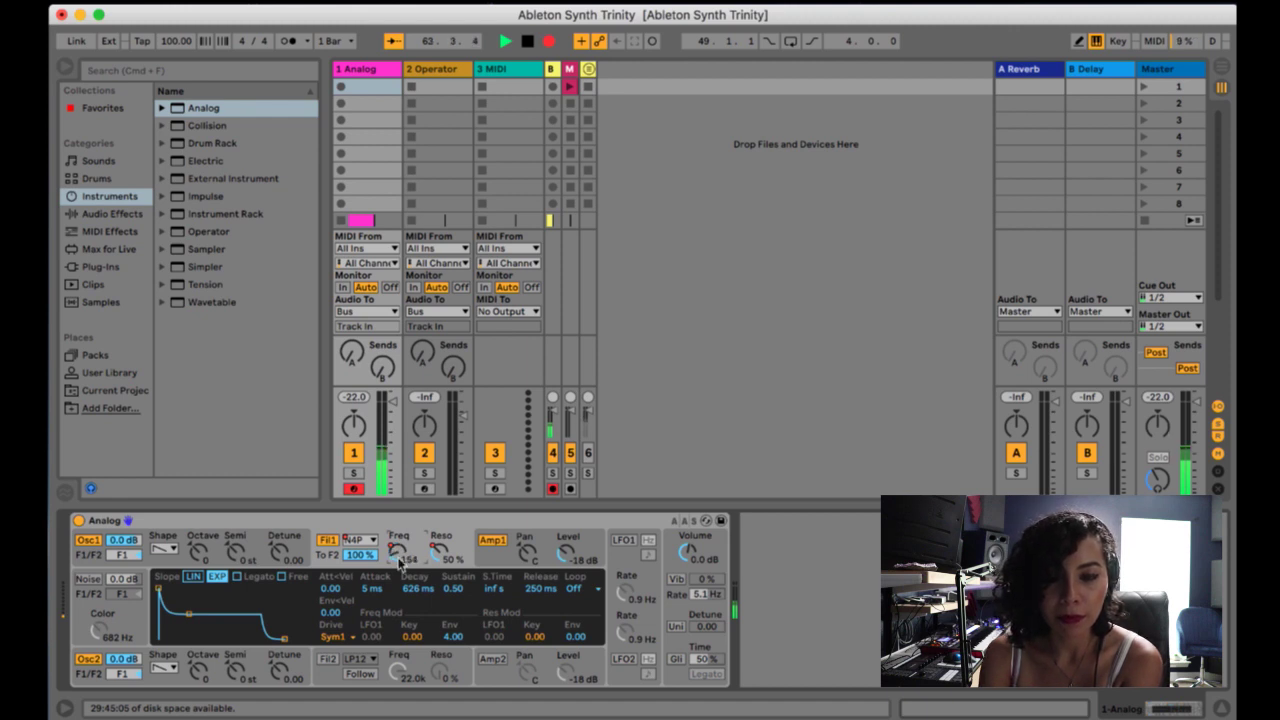
- Switch Filter 1 to High-pass 24dB/oct and sweep its cutoff up to about 363 Hz and down to 30 Hz
{"action": "left_click", "coordinate": [370, 540]}
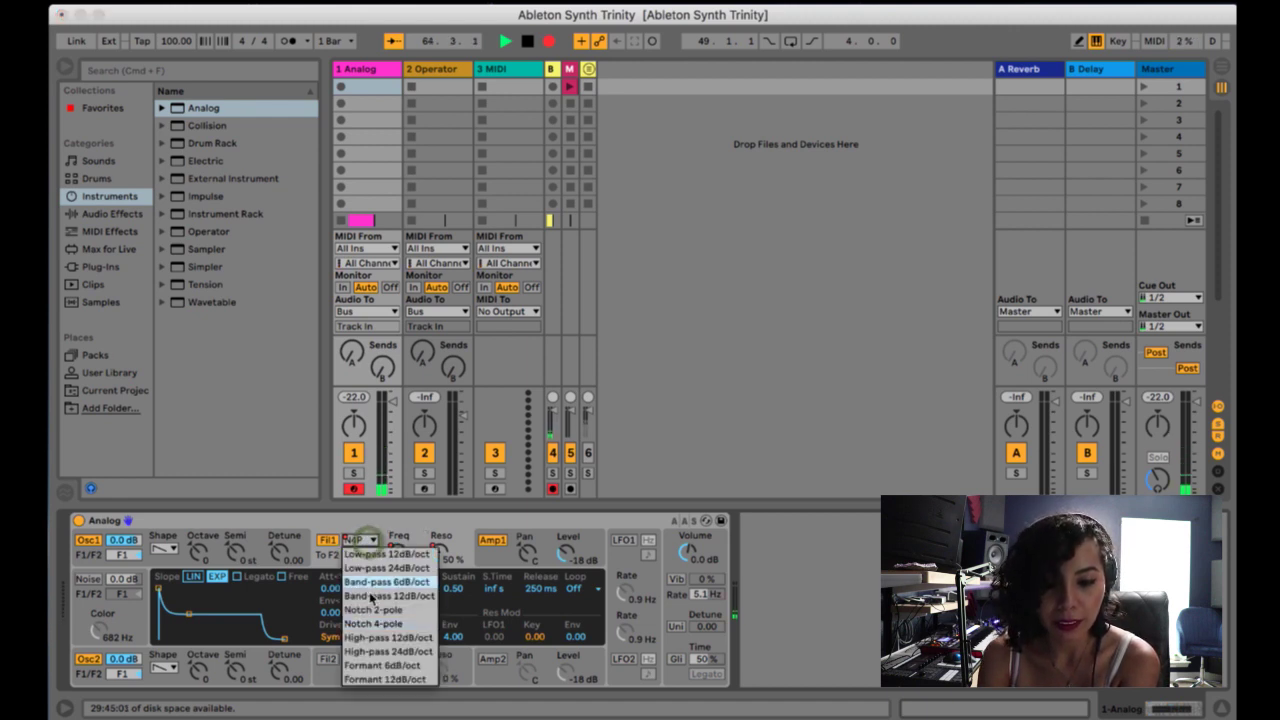
{"action": "left_click", "coordinate": [376, 653]}
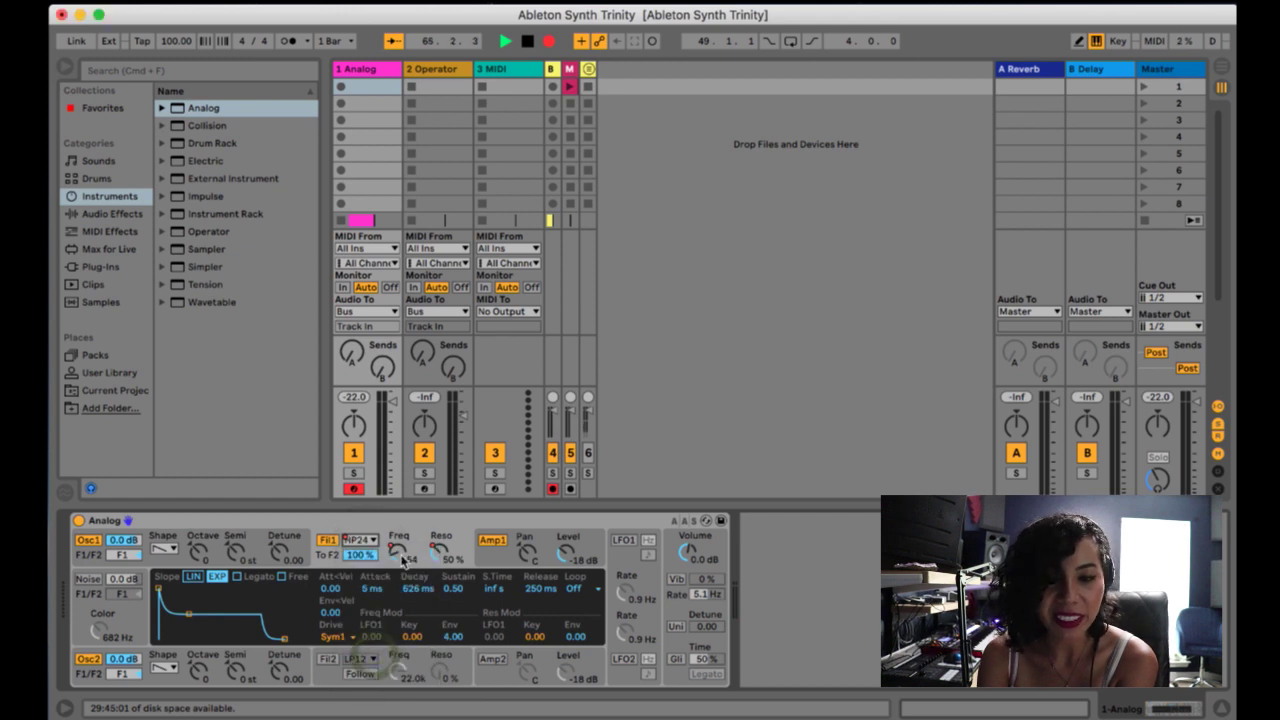
{"action": "left_click_drag", "start_coordinate": [398, 548], "coordinate": [398, 540]}
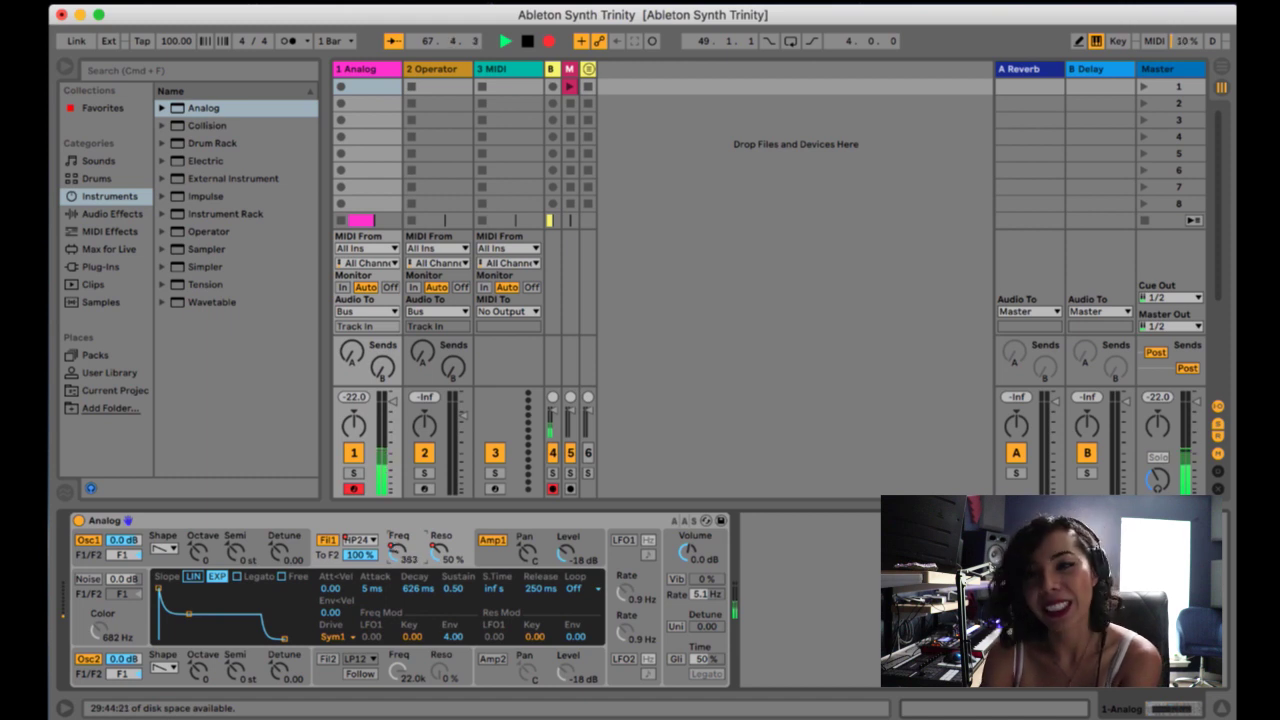
{"action": "left_click_drag", "start_coordinate": [398, 540], "coordinate": [398, 550]}
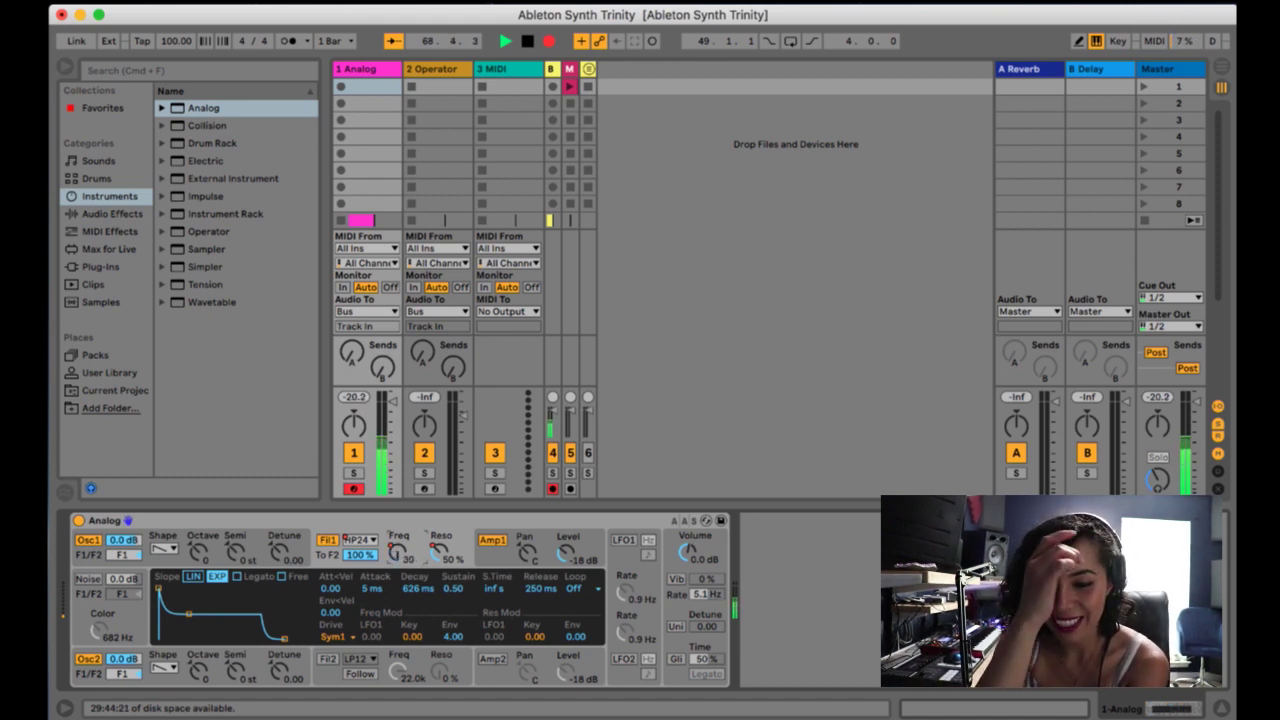
- Switch Filter 1 to Formant 12dB/oct and sweep its cutoff frequency
{"action": "left_click", "coordinate": [362, 541]}
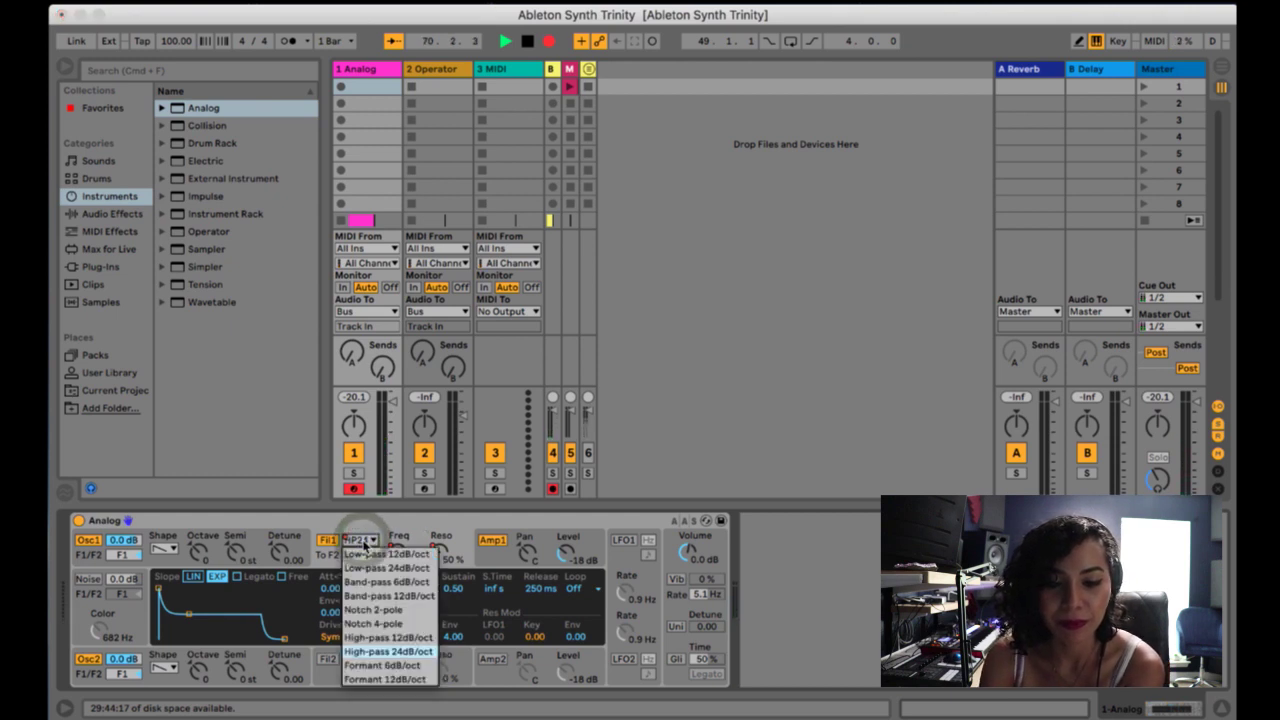
{"action": "left_click", "coordinate": [385, 679]}
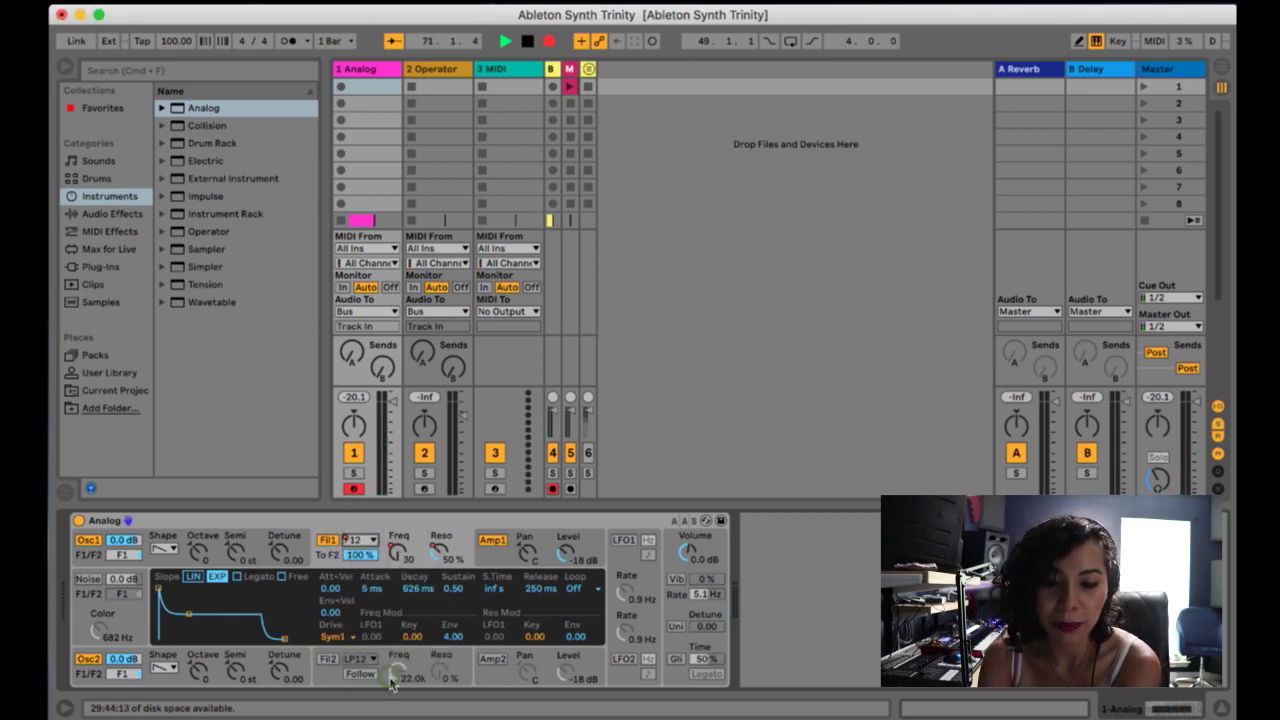
{"action": "left_click_drag", "start_coordinate": [398, 550], "coordinate": [398, 442]}
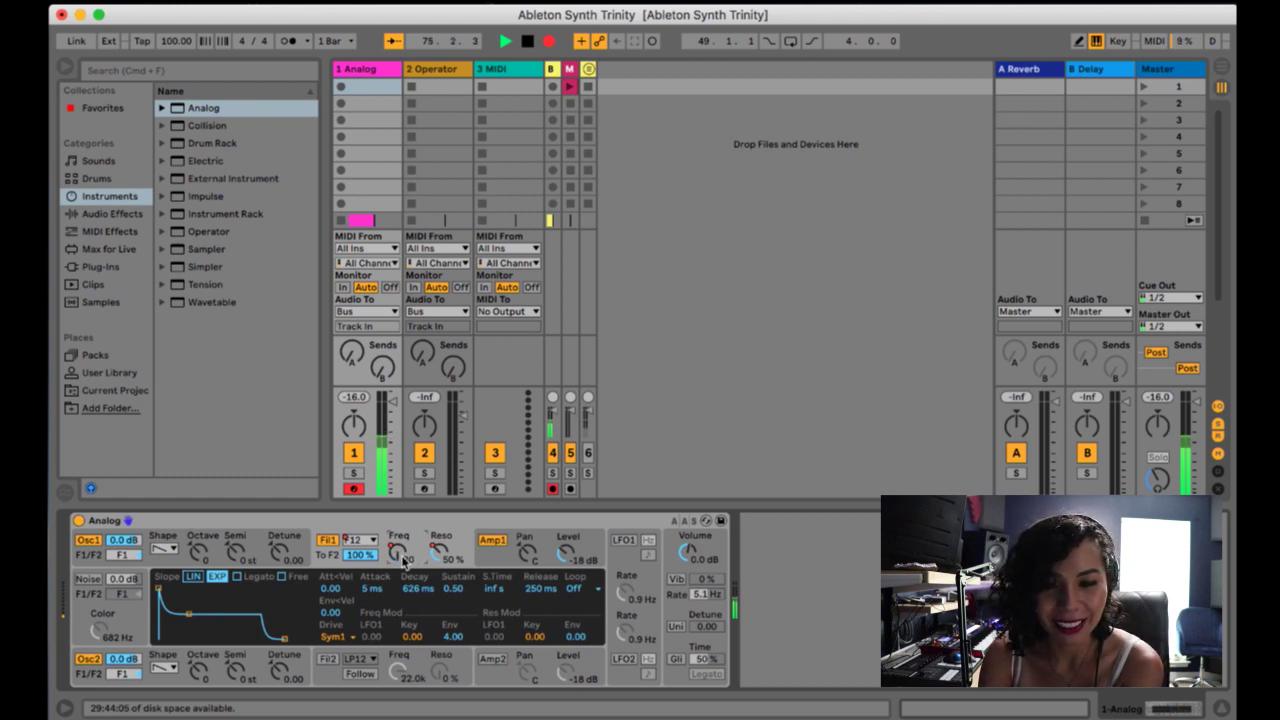
- Return Filter 1 to Low-pass 24dB/oct with its cutoff reset to 22.0 kHz and its resonance to 0%
{"action": "left_click", "coordinate": [356, 541]}
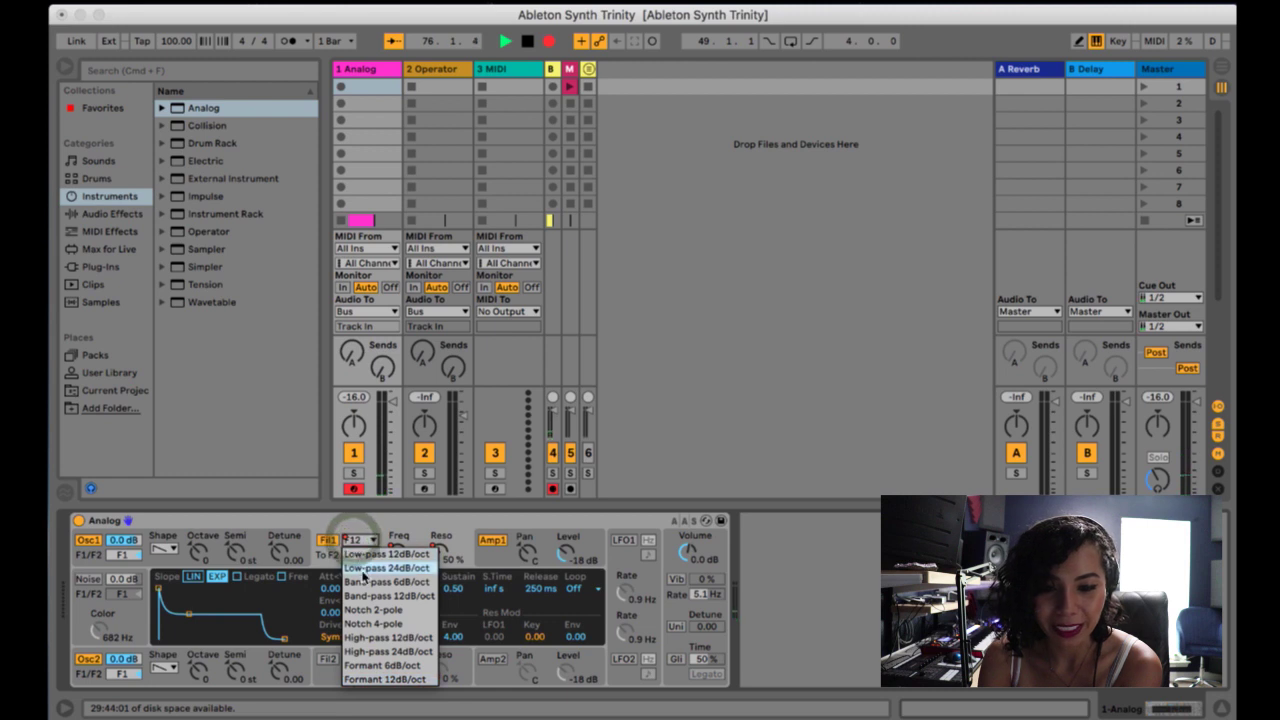
{"action": "left_click", "coordinate": [365, 568]}
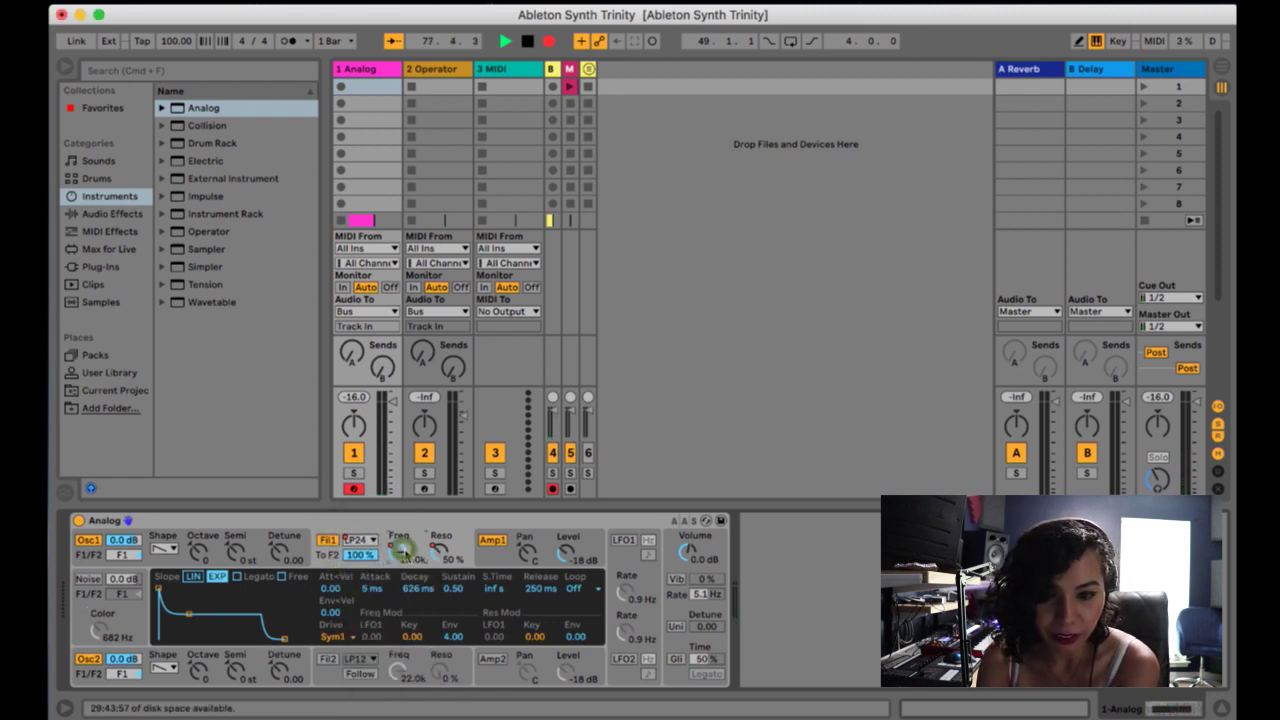
{"action": "left_click_drag", "start_coordinate": [398, 550], "coordinate": [441, 610]}
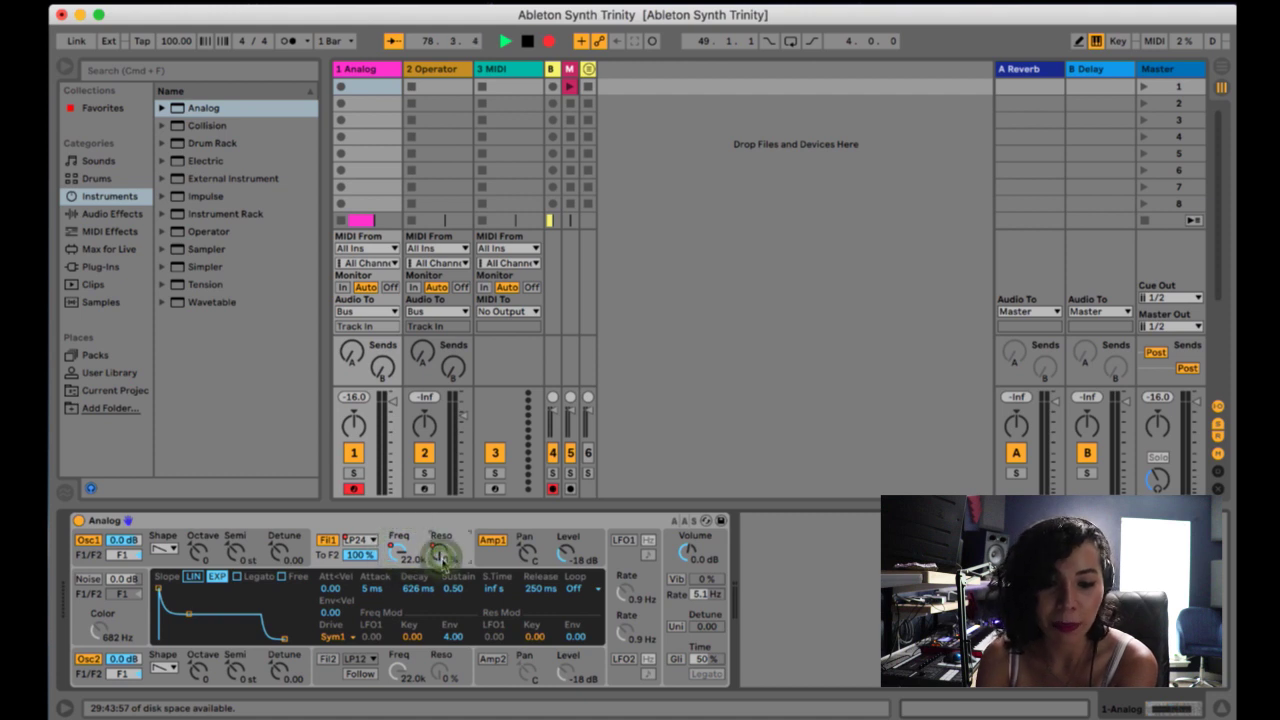
- Enable Analog's noise generator and lower its level to about -9.3 dB
{"action": "left_click", "coordinate": [89, 580]}
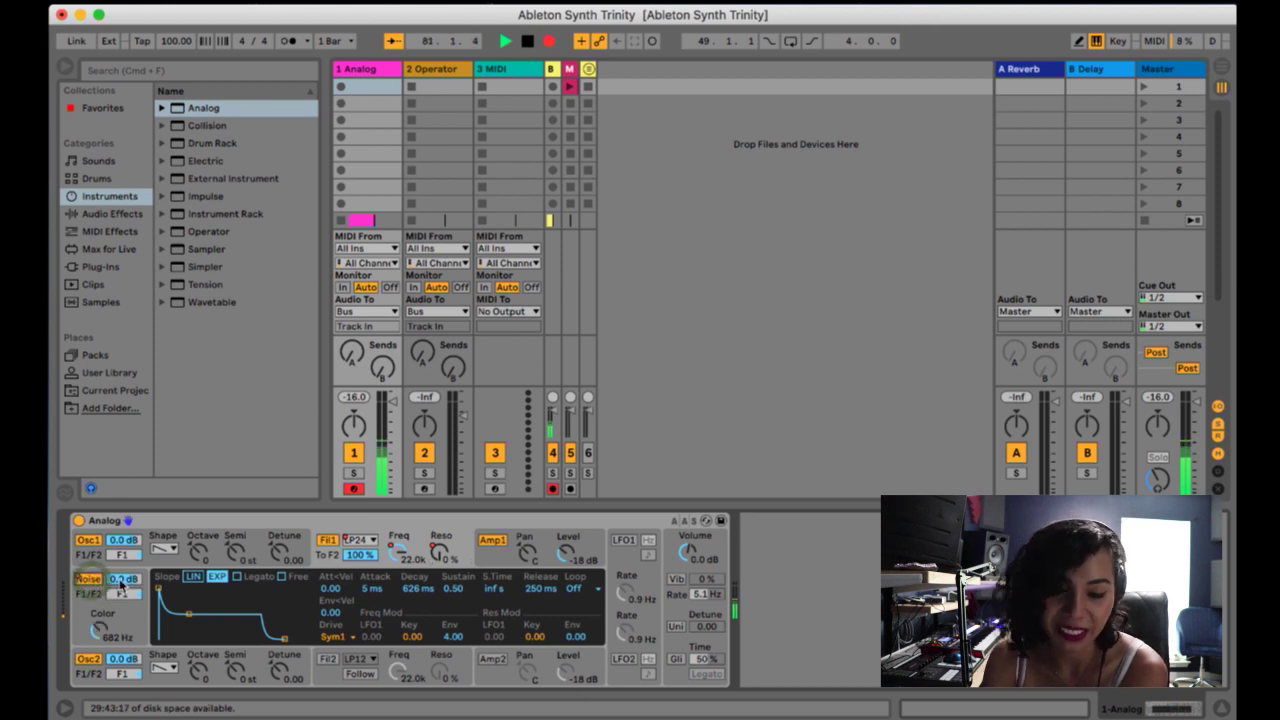
{"action": "left_click_drag", "start_coordinate": [123, 583], "coordinate": [123, 610]}
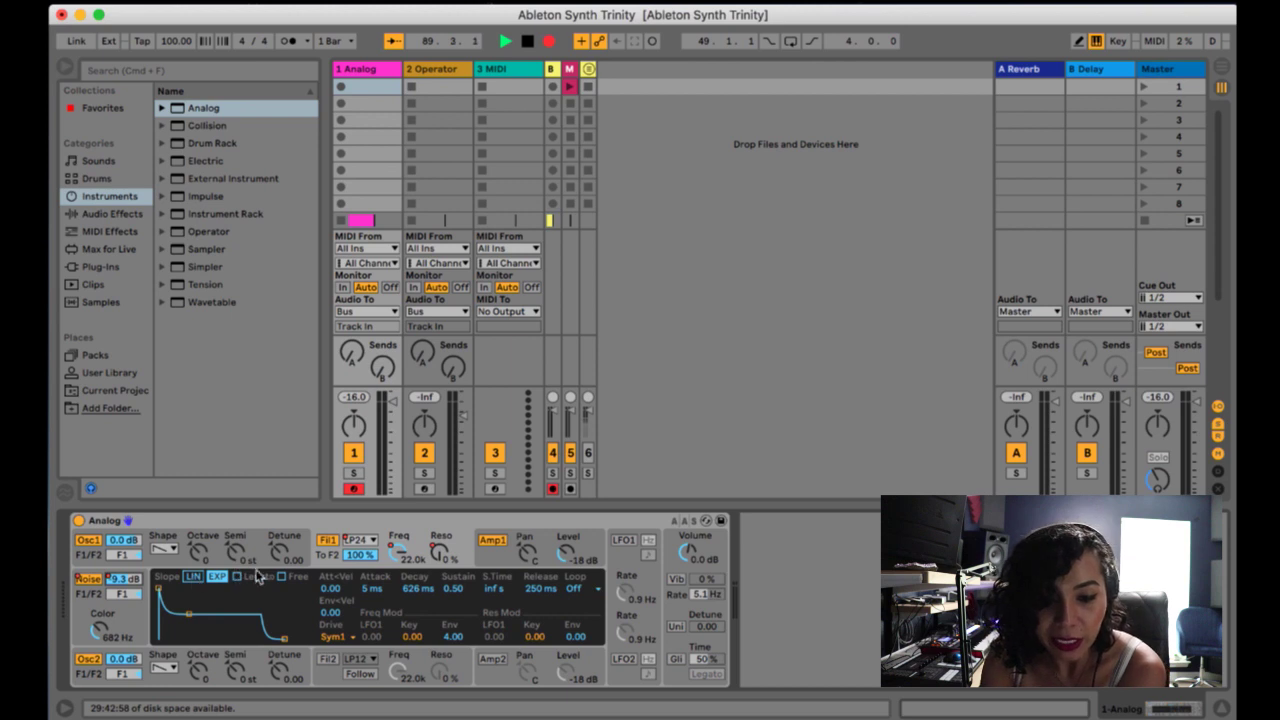
- Display the Amp1 envelope settings
{"action": "left_click", "coordinate": [499, 543]}
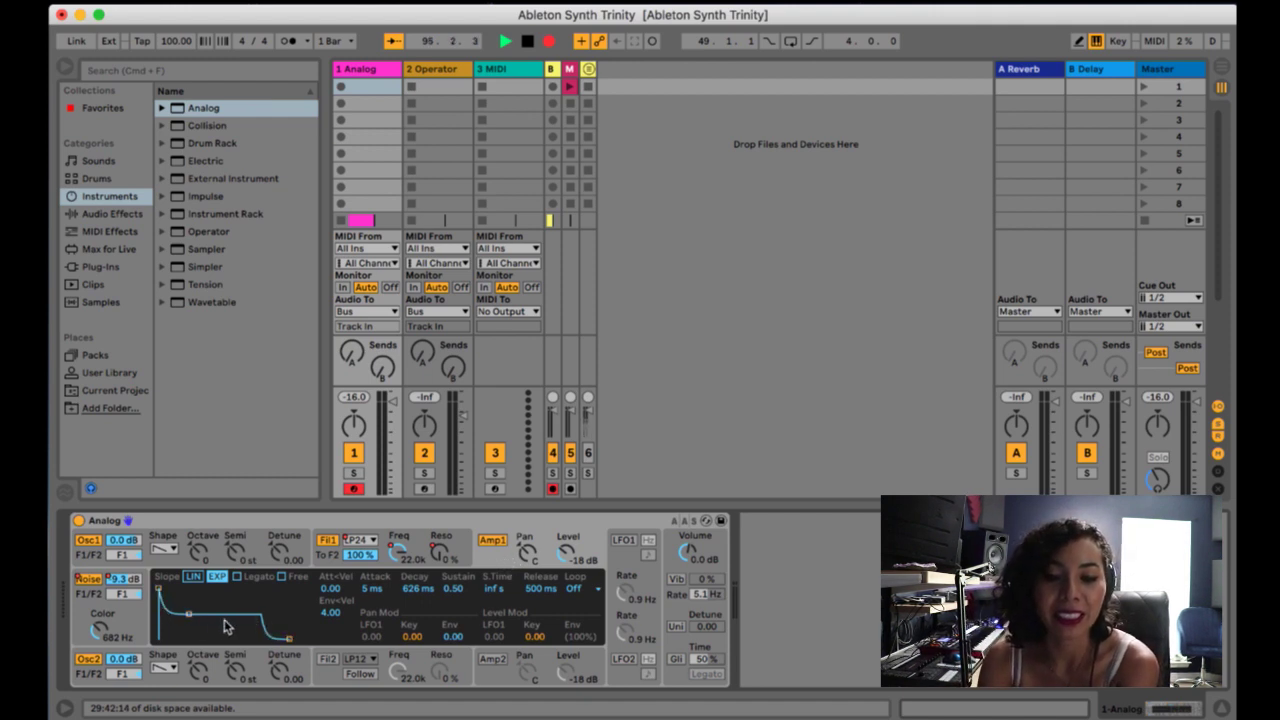
- Try a linear slope on the Amp1 envelope, return it to exponential, lengthen the attack and raise the sustain to about 0.66
{"action": "left_click", "coordinate": [192, 577]}
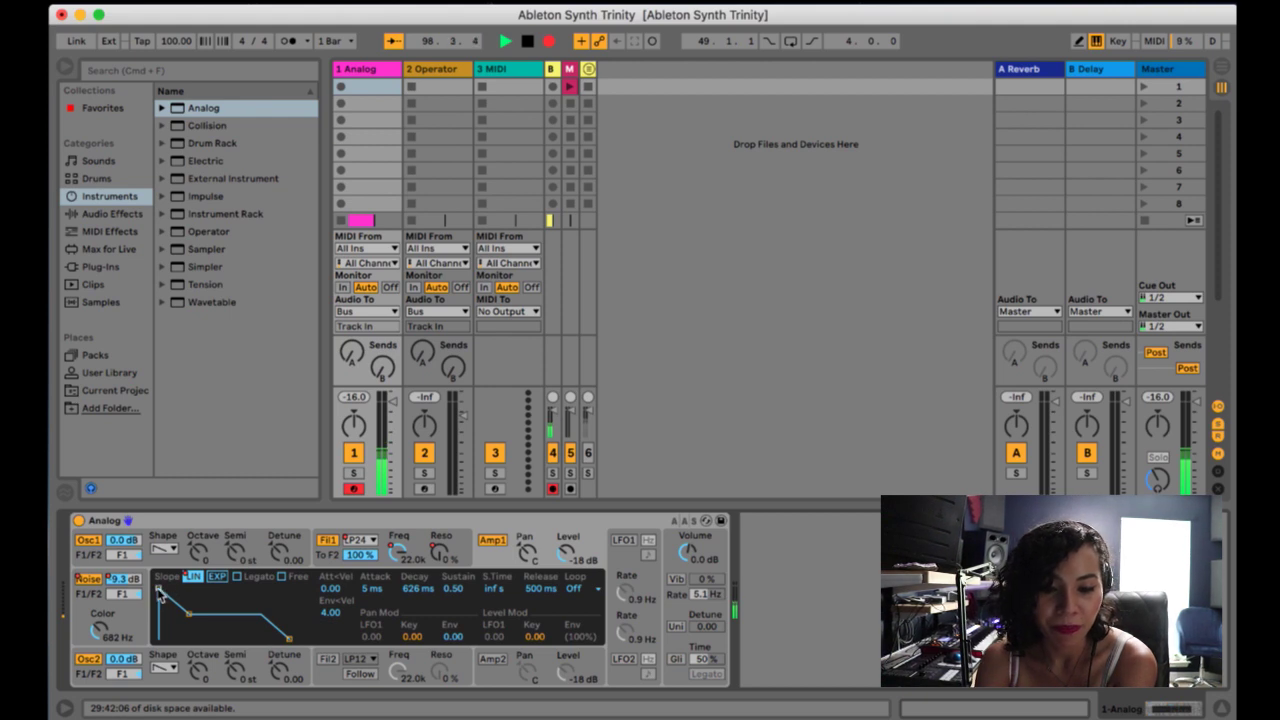
{"action": "left_click_drag", "start_coordinate": [157, 594], "coordinate": [192, 594]}
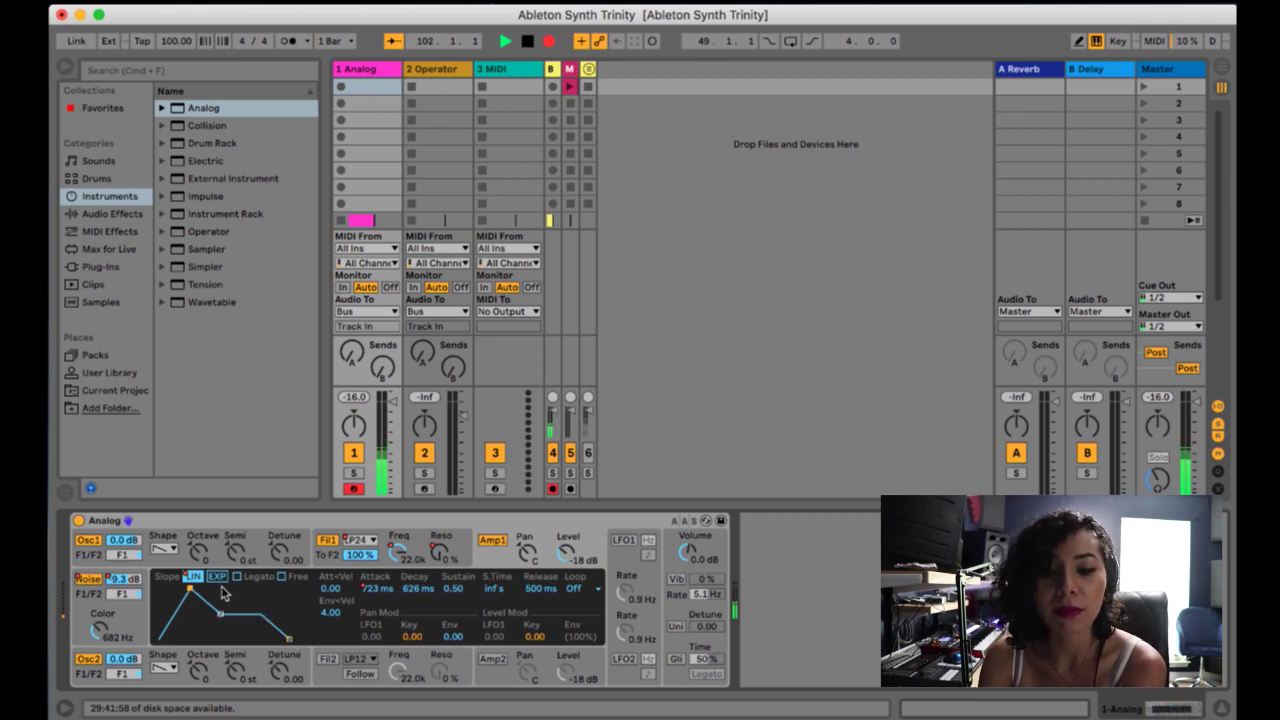
{"action": "left_click", "coordinate": [215, 584]}
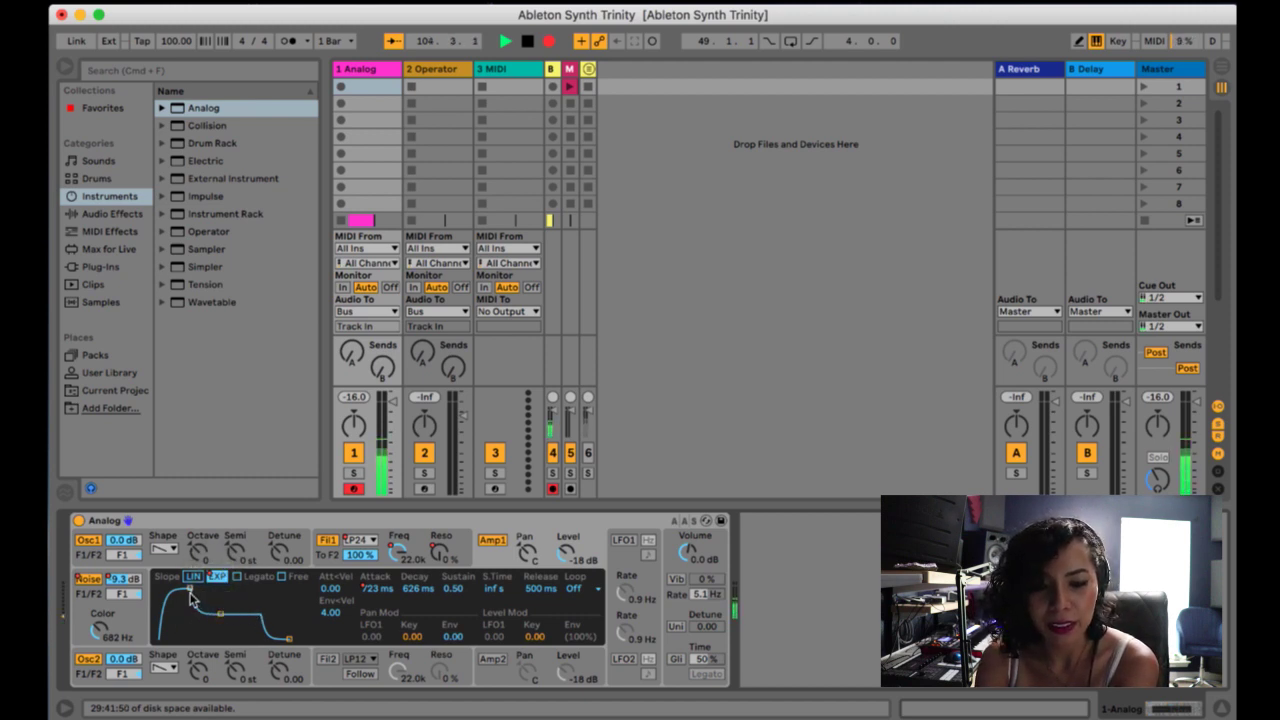
{"action": "mouse_move", "coordinate": [219, 611]}
{"action": "left_mouse_down"}
{"action": "mouse_move", "coordinate": [197, 590]}
{"action": "mouse_move", "coordinate": [208, 593]}
{"action": "left_mouse_up"}
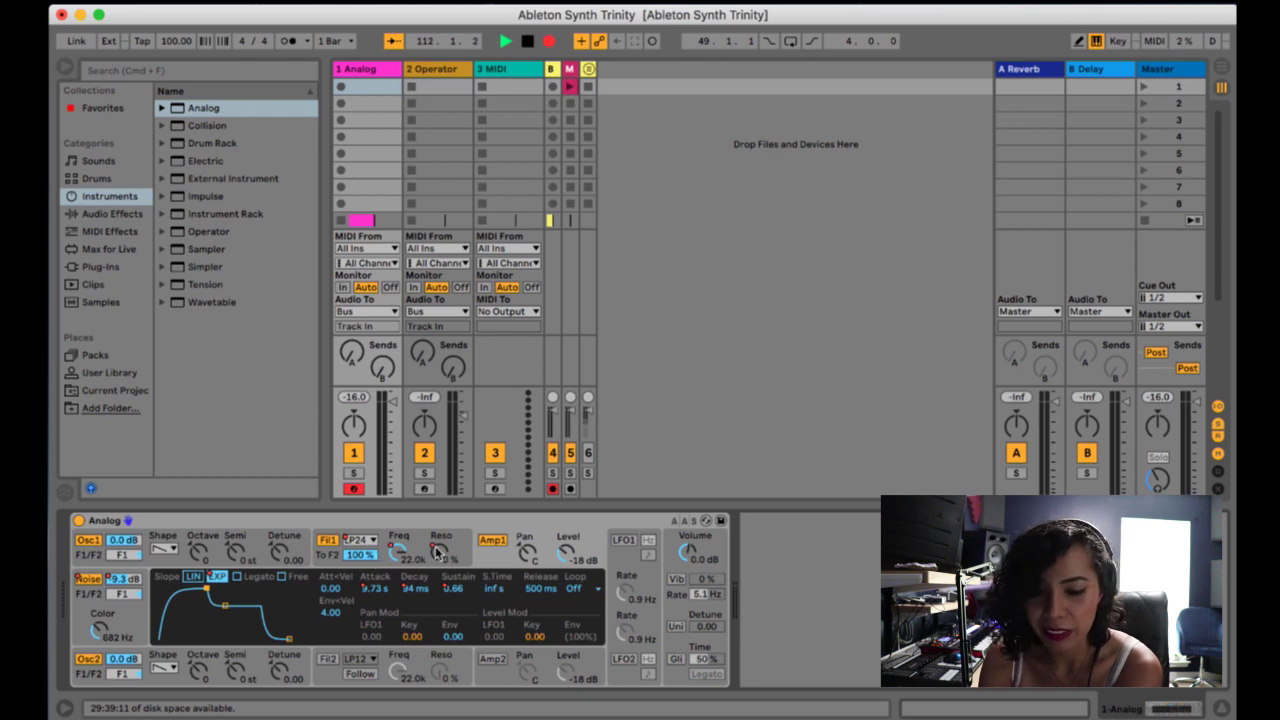
- Enable LFO1 and review its waveform choices, keeping the Sine wave
{"action": "left_click", "coordinate": [612, 562]}
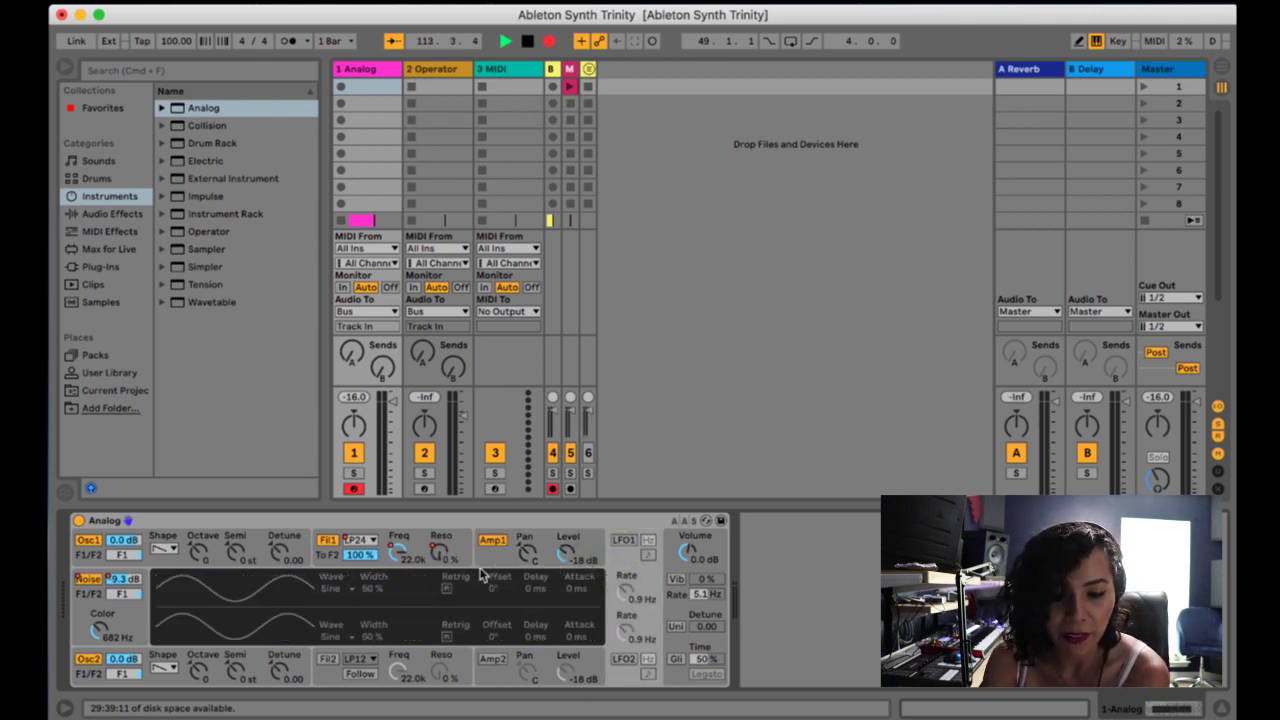
{"action": "left_click", "coordinate": [626, 541]}
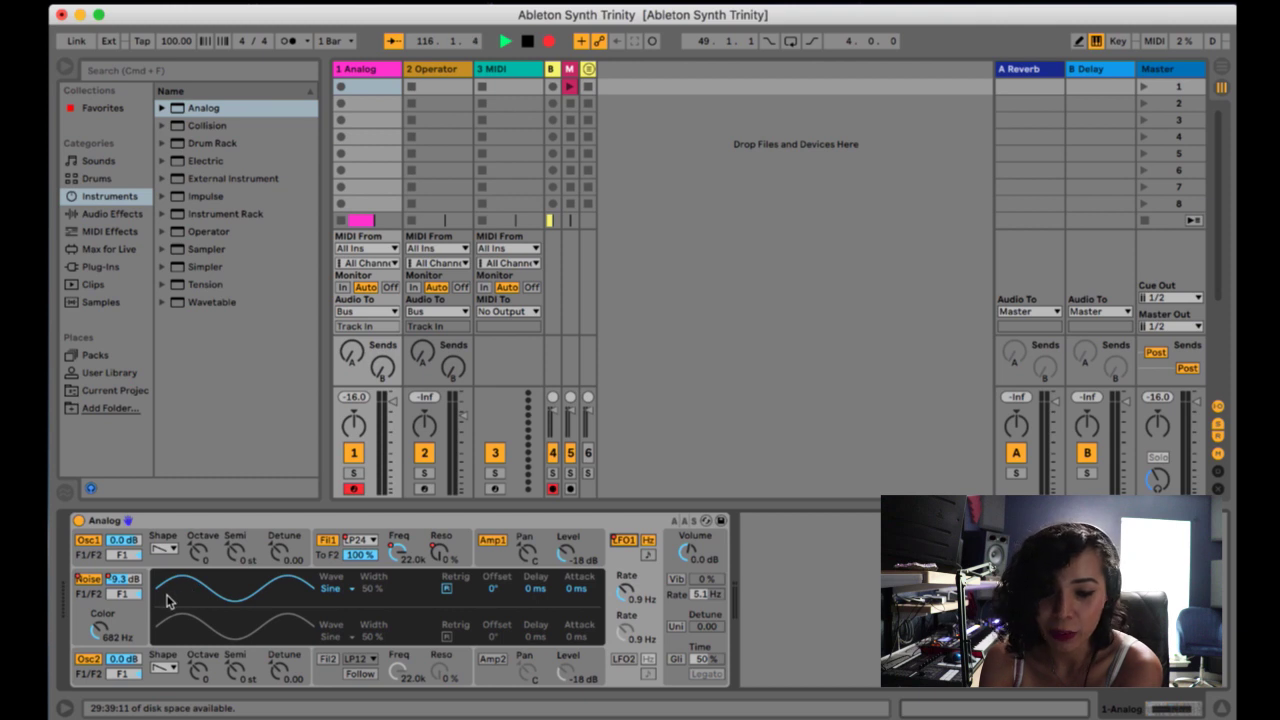
{"action": "left_click", "coordinate": [334, 589]}
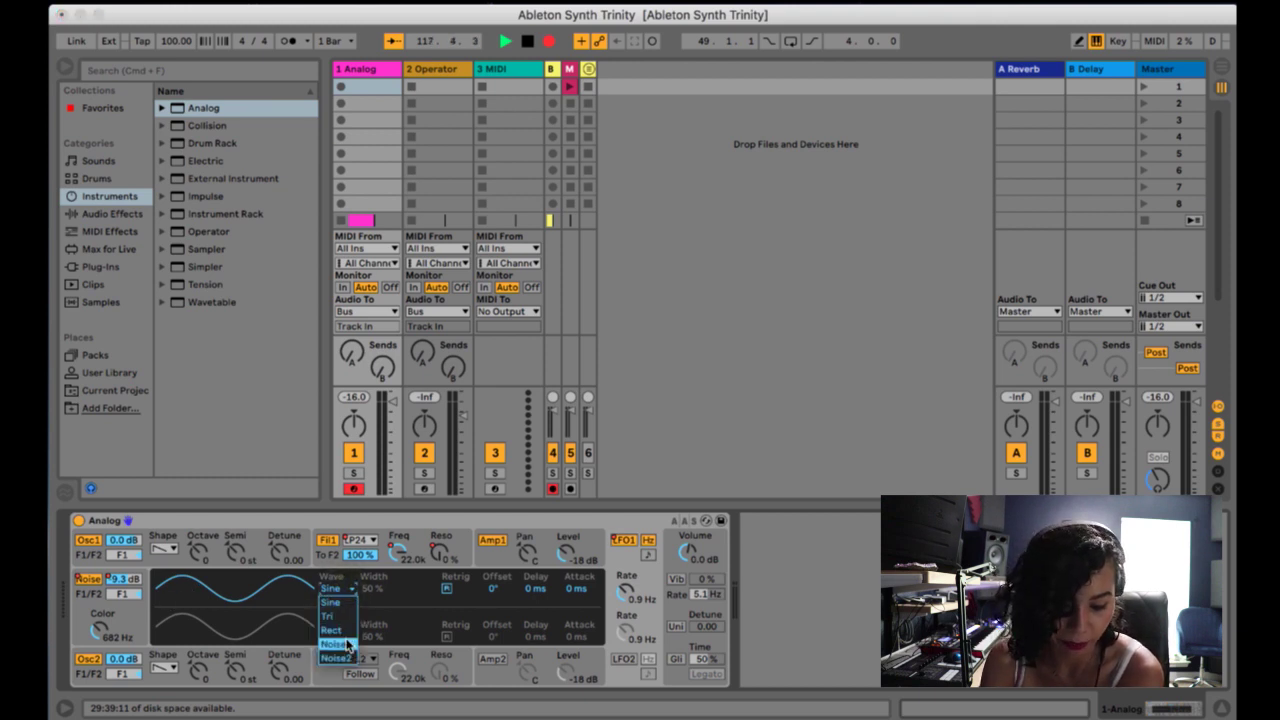
{"action": "left_click", "coordinate": [461, 538]}
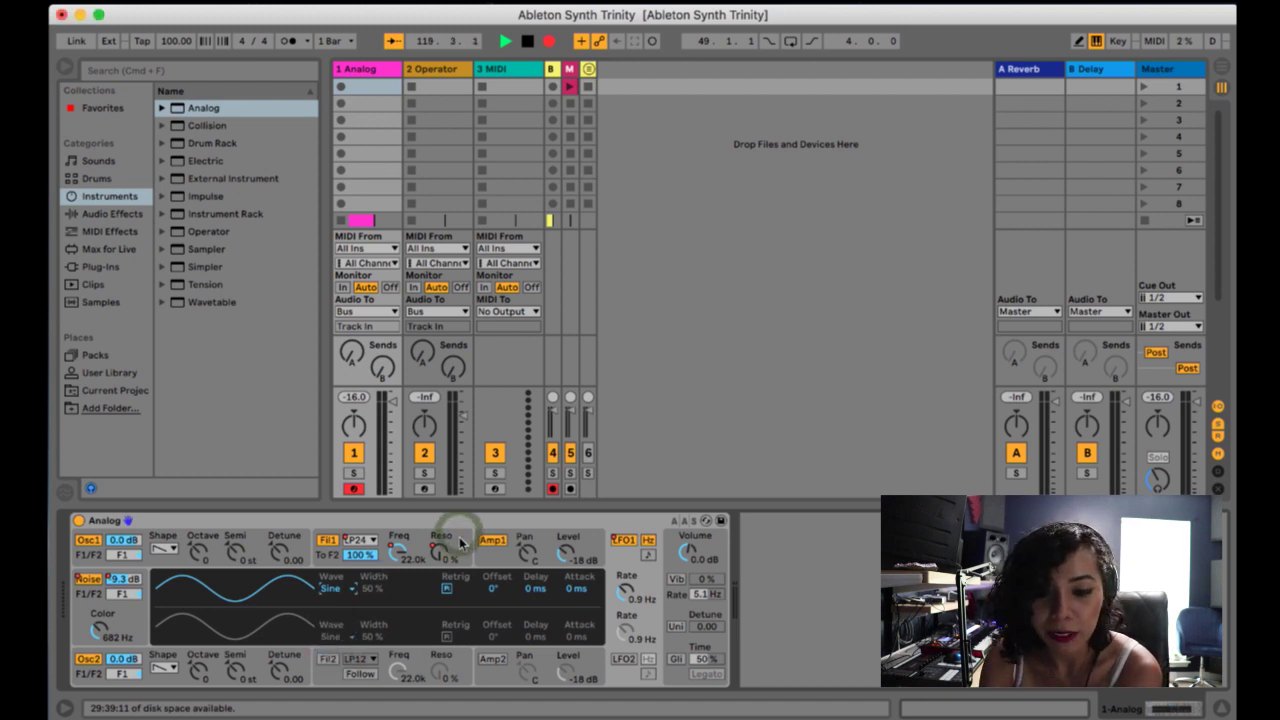
- Raise LFO1's modulation of Filter 1's frequency and sync LFO1 to the tempo at a 1/4 rate, leaving LFO1 on
{"action": "left_click", "coordinate": [461, 539]}
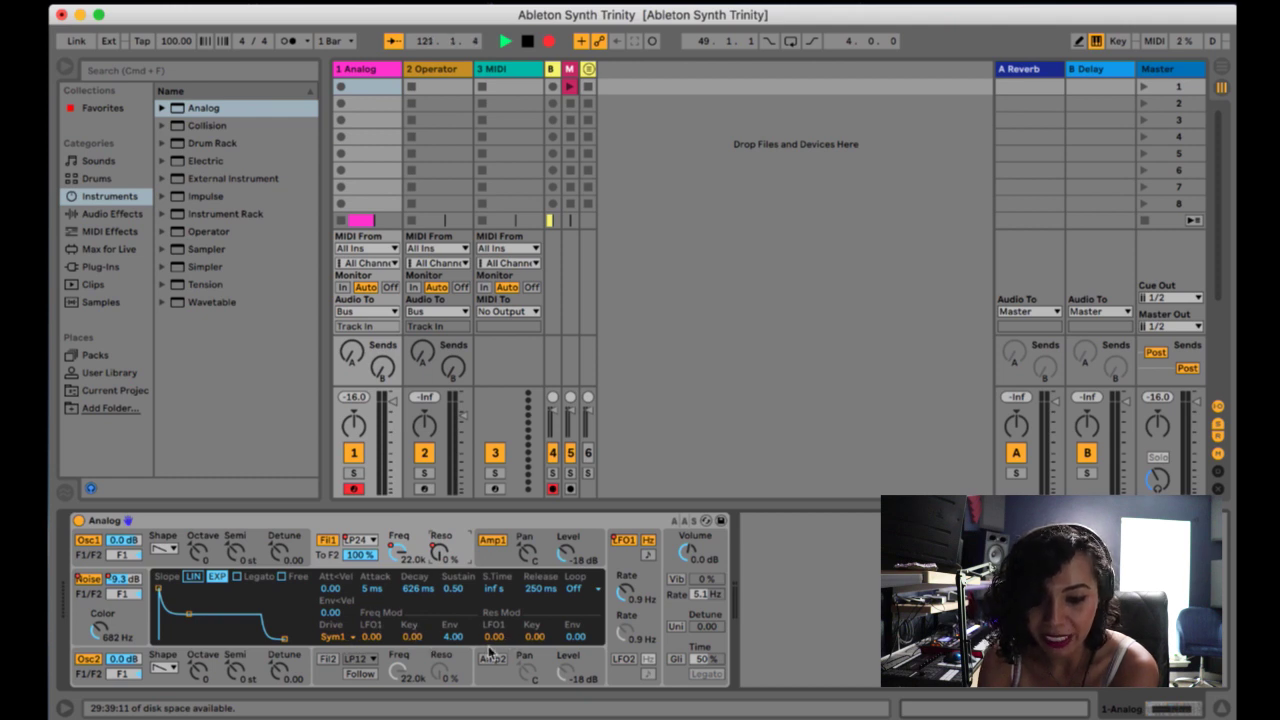
{"action": "left_click_drag", "start_coordinate": [370, 645], "coordinate": [370, 585]}
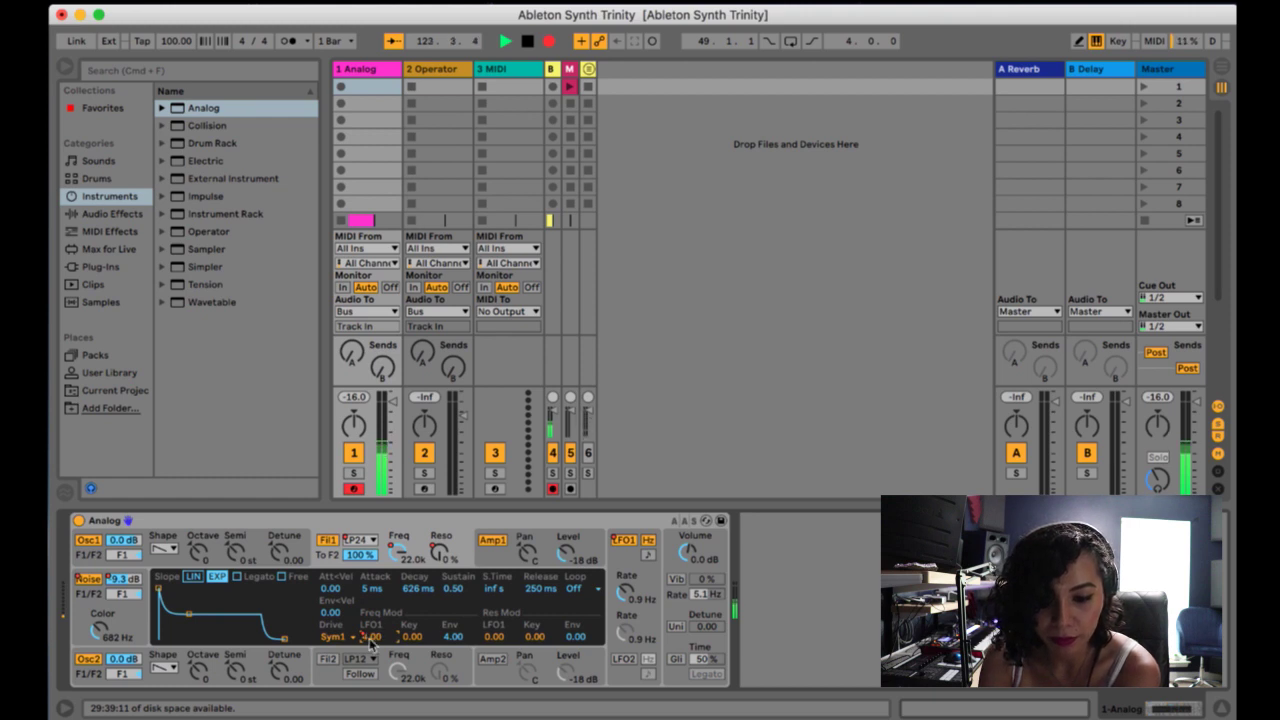
{"action": "left_click", "coordinate": [649, 556]}
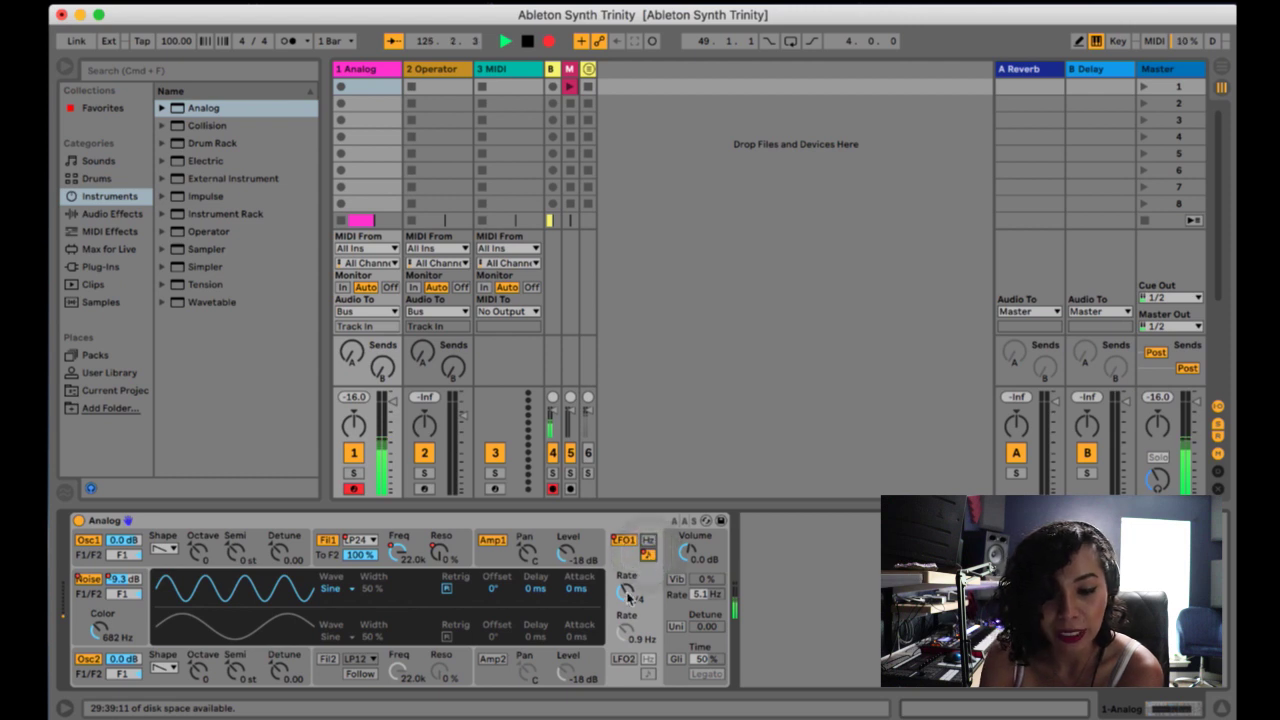
{"action": "left_click", "coordinate": [632, 542]}
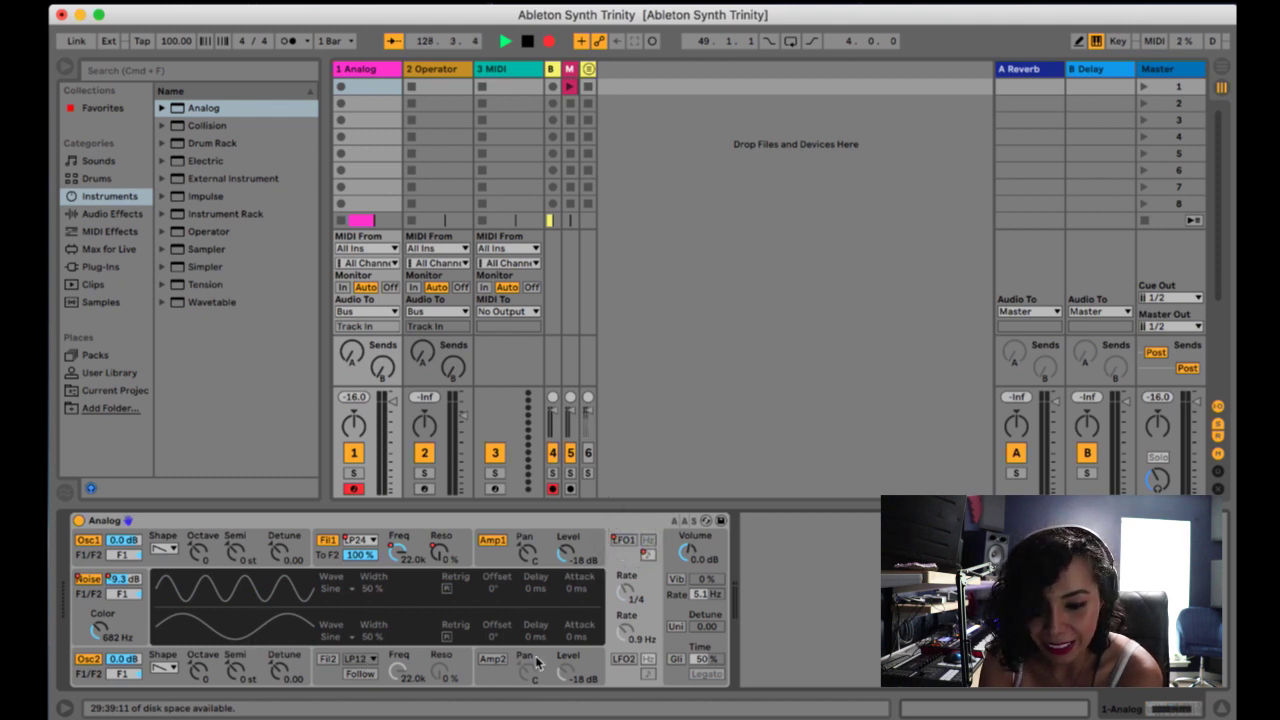
{"action": "left_click", "coordinate": [624, 541]}
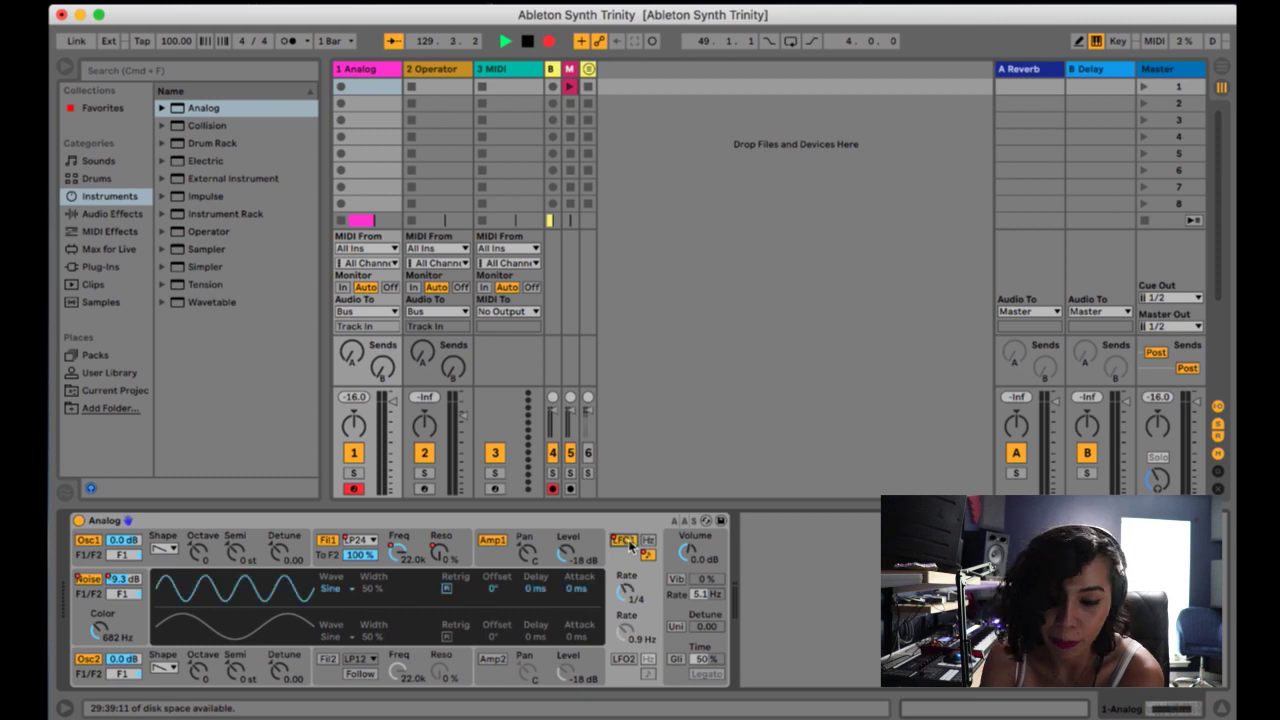
- Enable LFO2 and Filter 2, raise LFO2's modulation of Filter 2's frequency and set the filter's resonance to 51%
{"action": "left_click", "coordinate": [623, 660]}
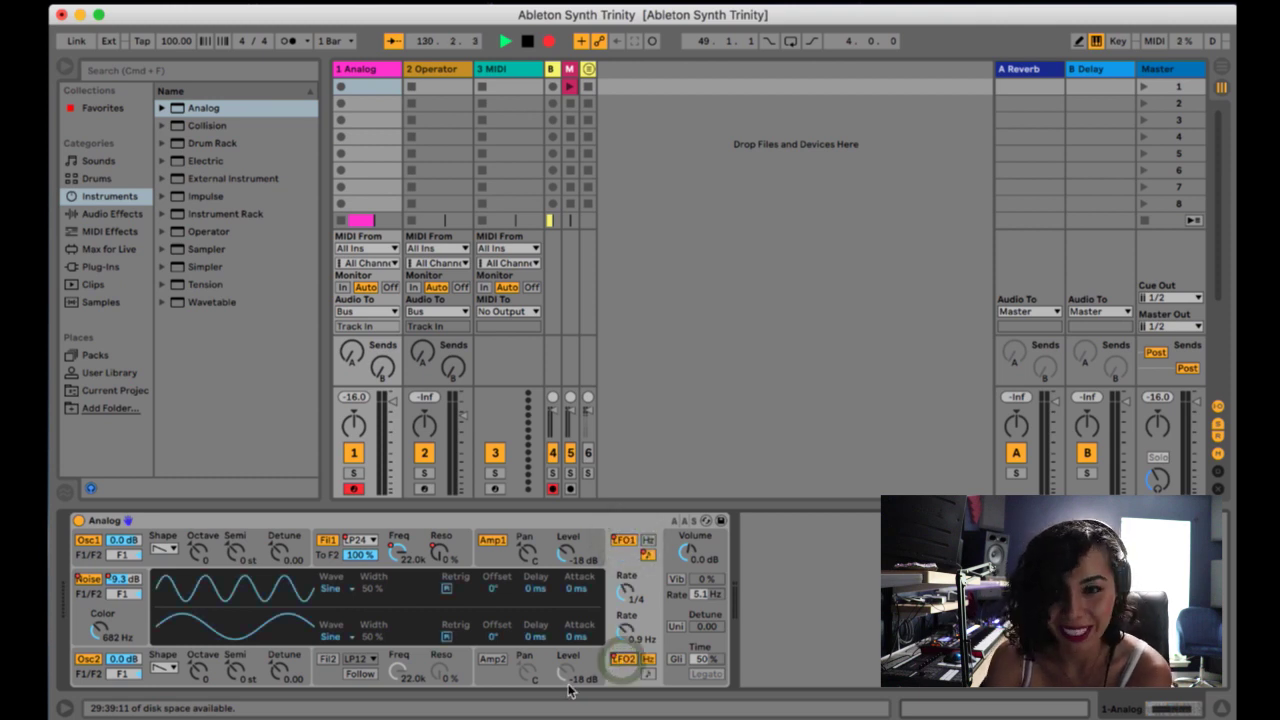
{"action": "left_click", "coordinate": [327, 659]}
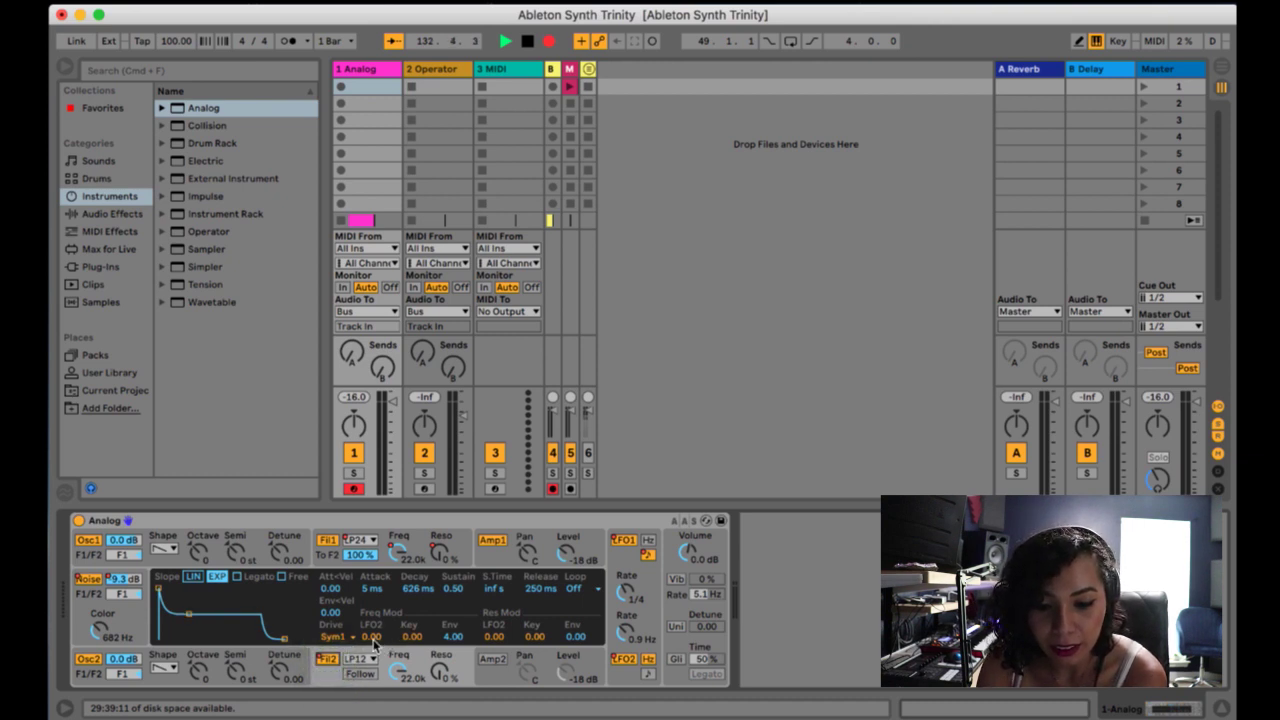
{"action": "left_click_drag", "start_coordinate": [371, 637], "coordinate": [371, 670]}
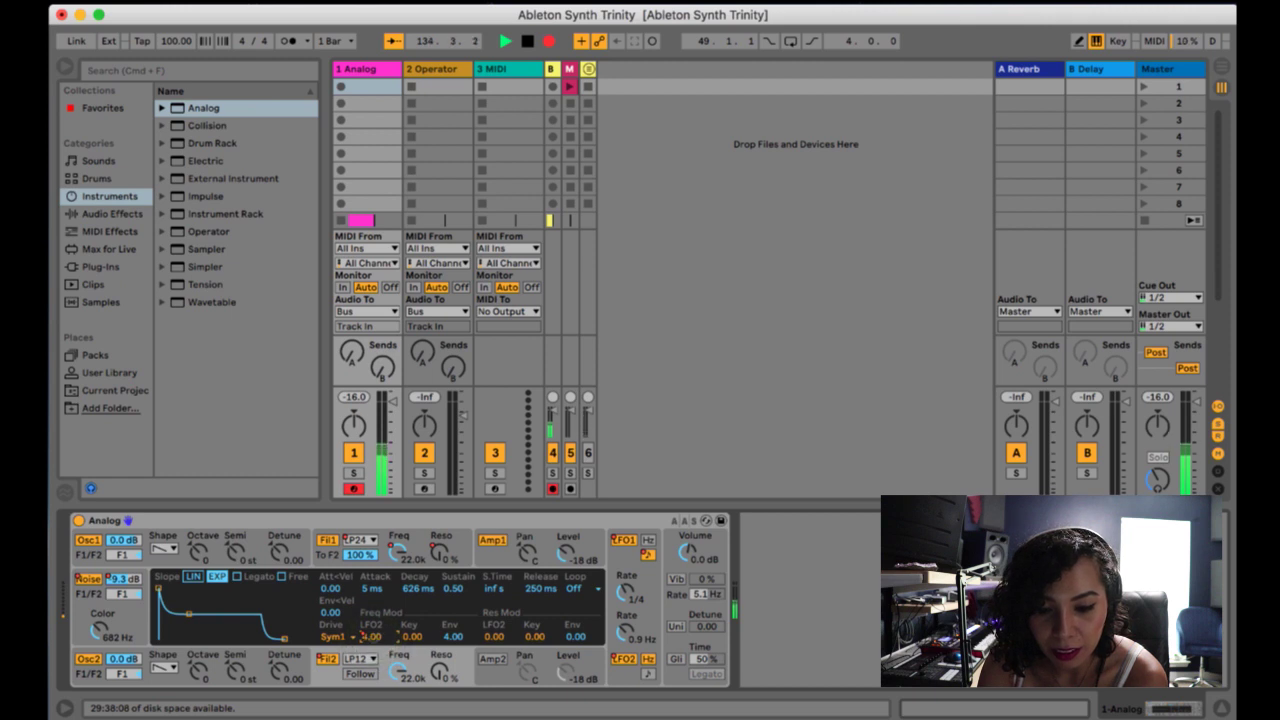
{"action": "left_click_drag", "start_coordinate": [440, 670], "coordinate": [440, 634]}
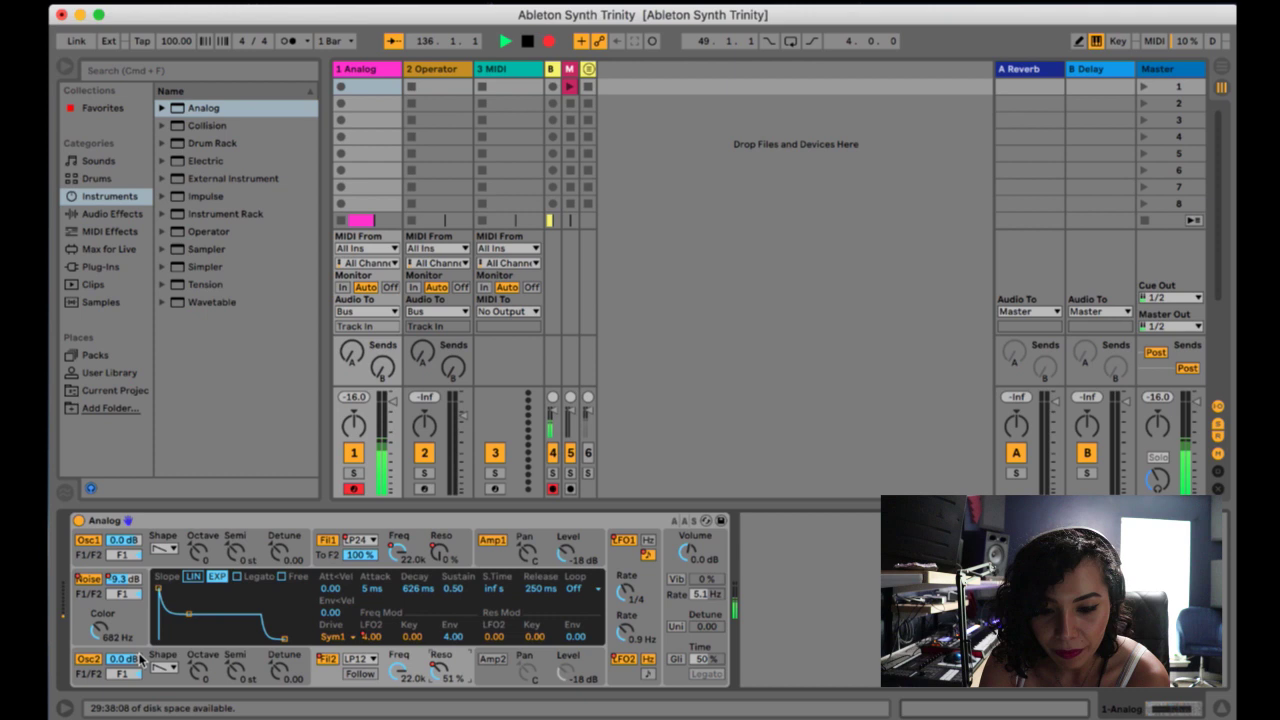
- Shift Osc2's octave by one, change LFO2's wave to Rect and redisplay the Filter 2 envelope
{"action": "left_click", "coordinate": [201, 672]}
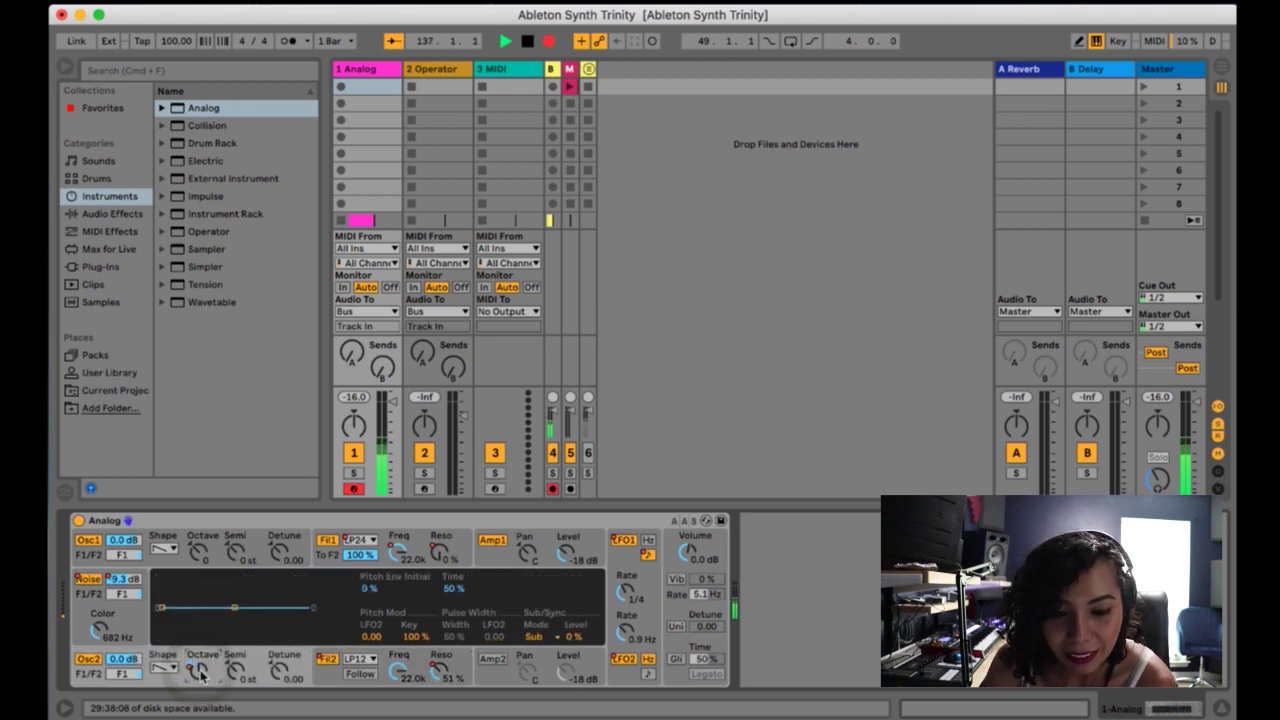
{"action": "left_click", "coordinate": [643, 639]}
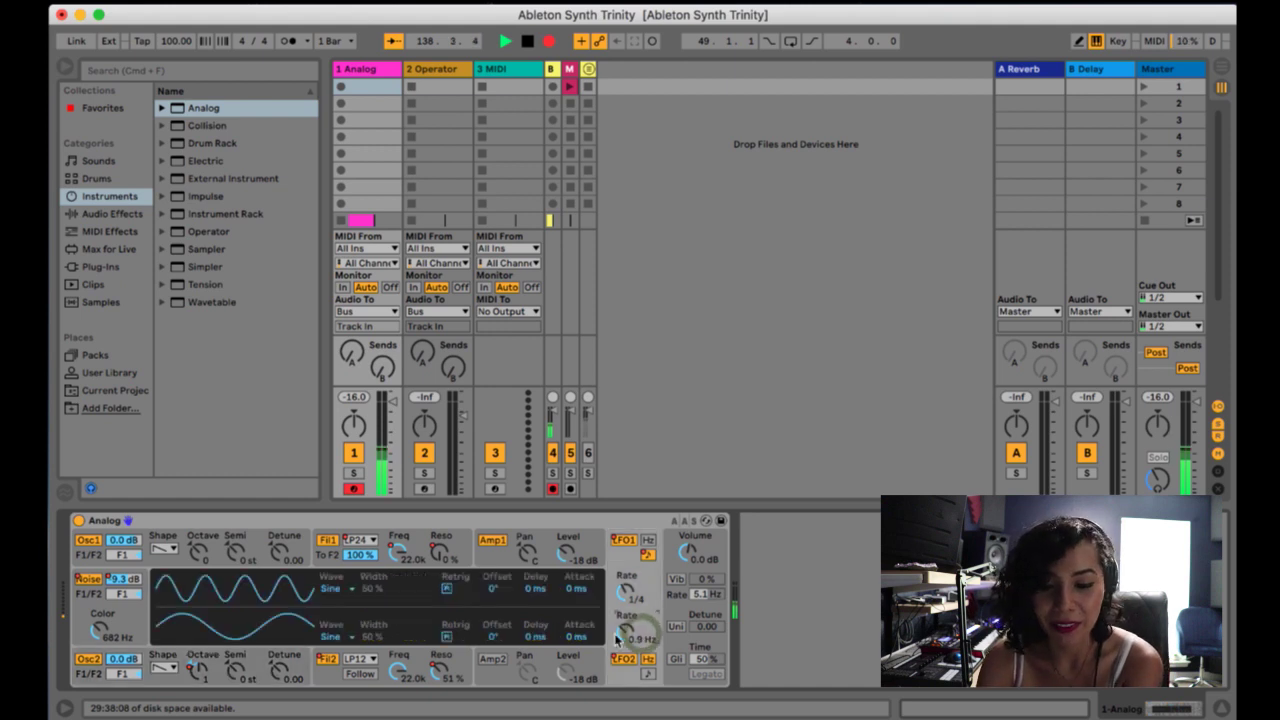
{"action": "left_click", "coordinate": [335, 636]}
{"action": "left_click", "coordinate": [338, 683]}
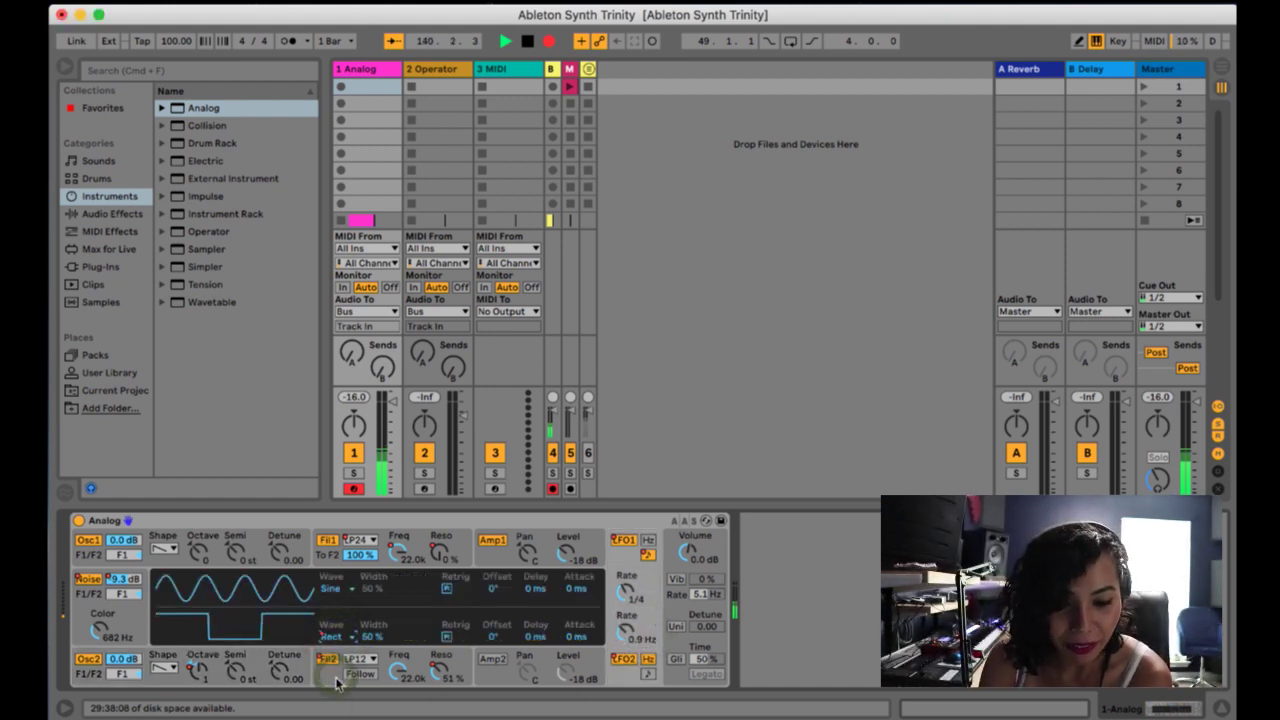
{"action": "left_click", "coordinate": [329, 671]}
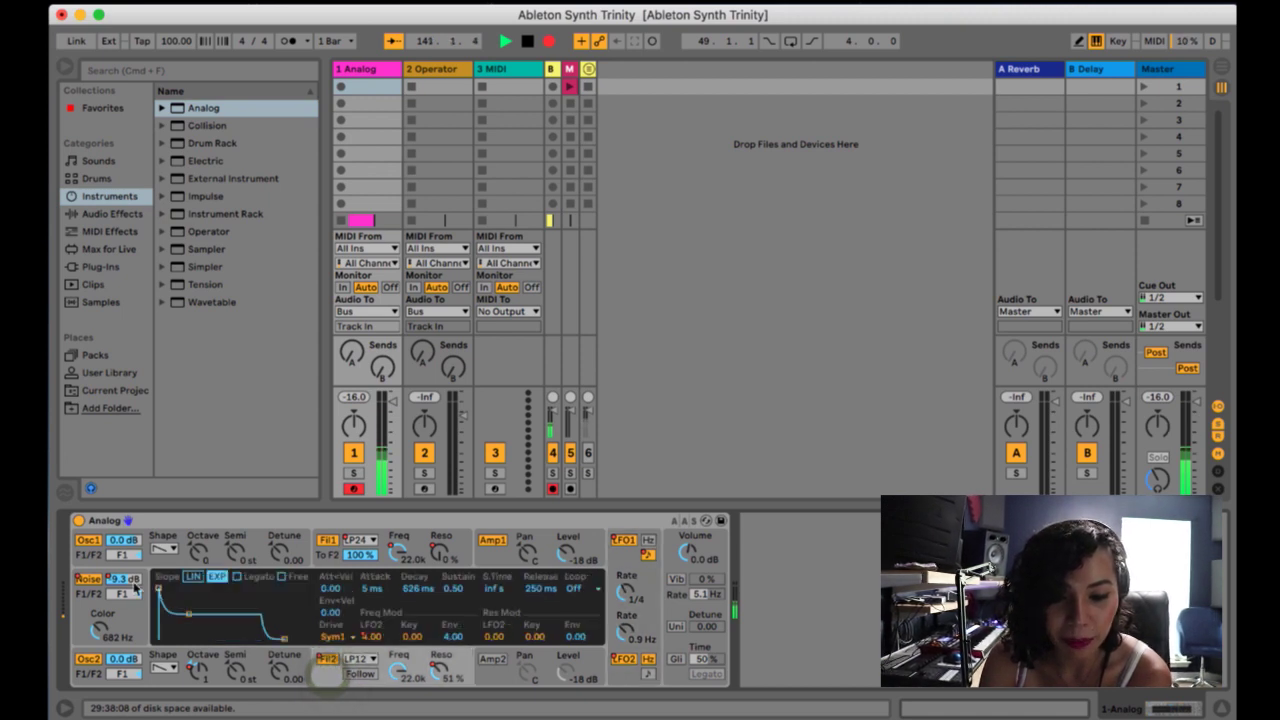
- Switch off Osc1 and both LFOs, LFO1 and LFO2
{"action": "left_click", "coordinate": [86, 541]}
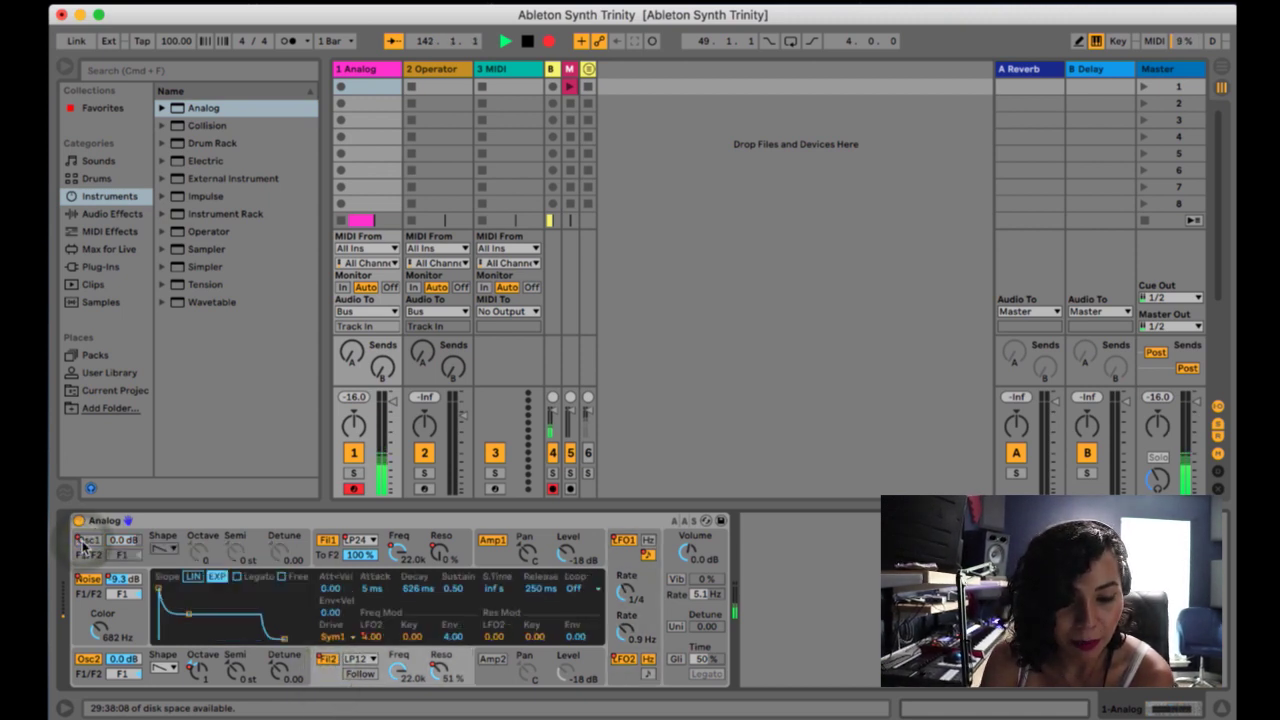
{"action": "left_click", "coordinate": [86, 541]}
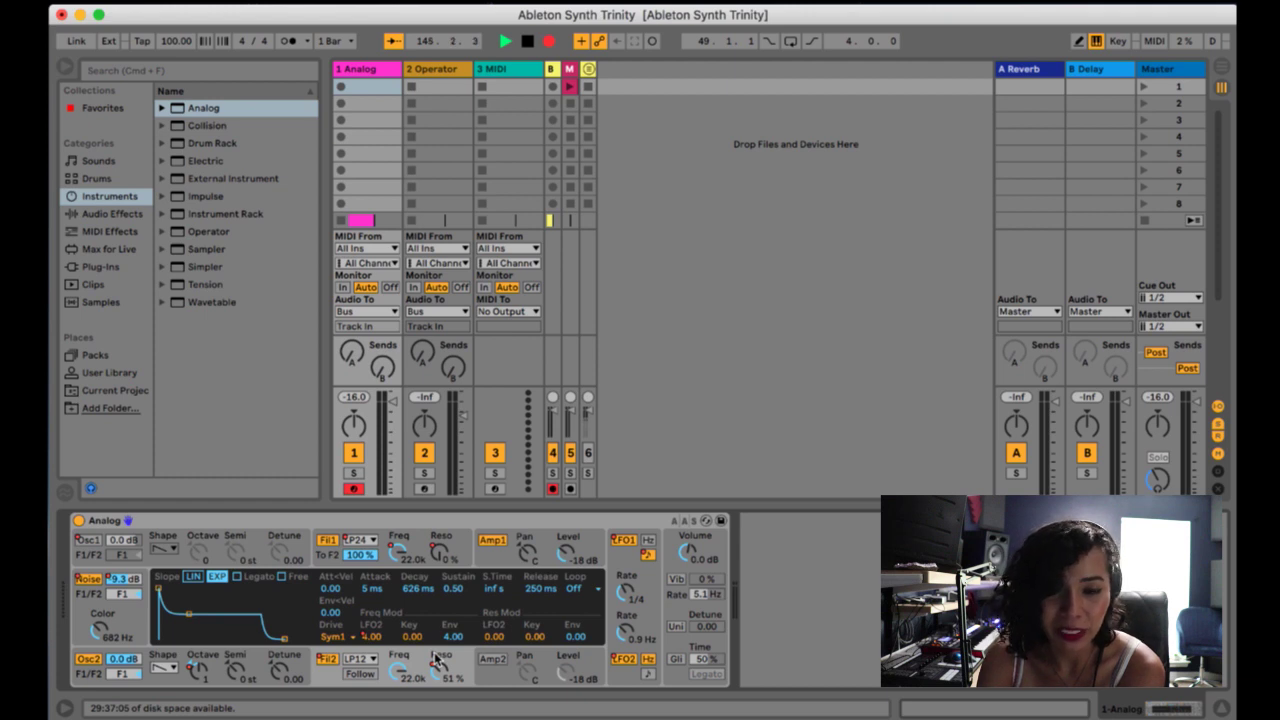
{"action": "left_click", "coordinate": [624, 660]}
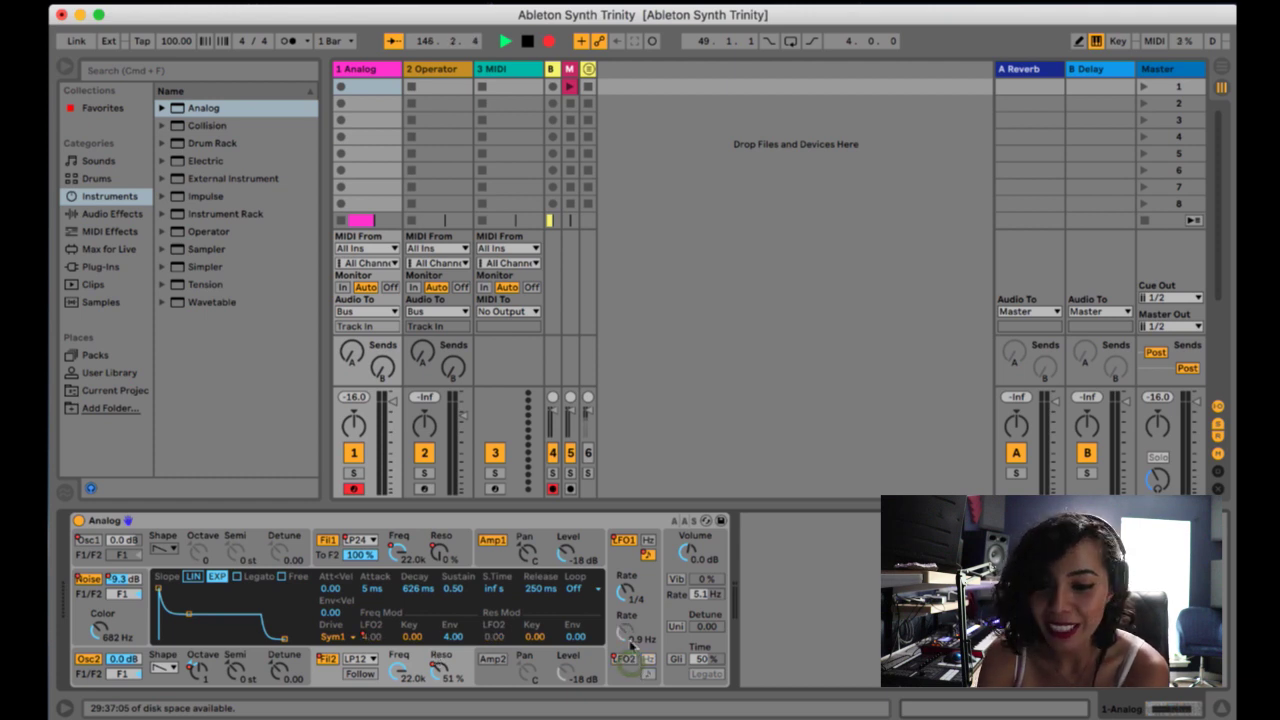
{"action": "left_click", "coordinate": [624, 540]}
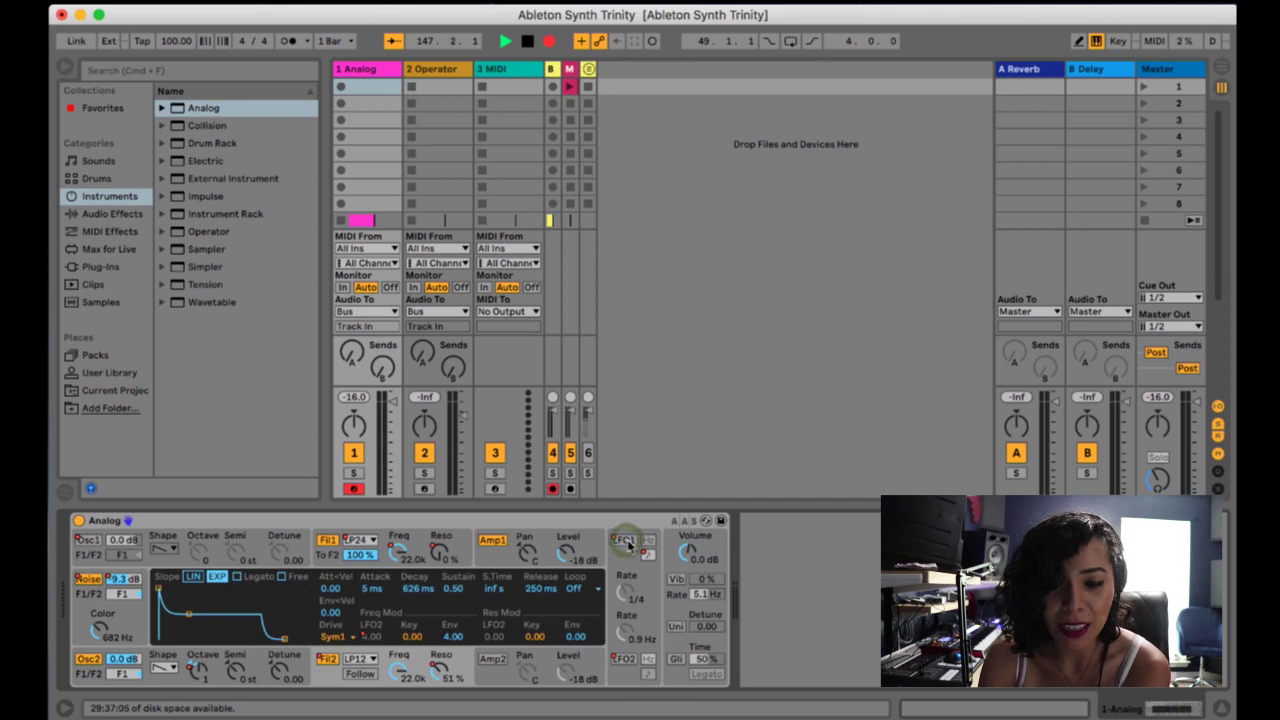
- Try out the vibrato by enabling it and varying its amount, ending with the amount at 0% and vibrato off
{"action": "left_click", "coordinate": [677, 580]}
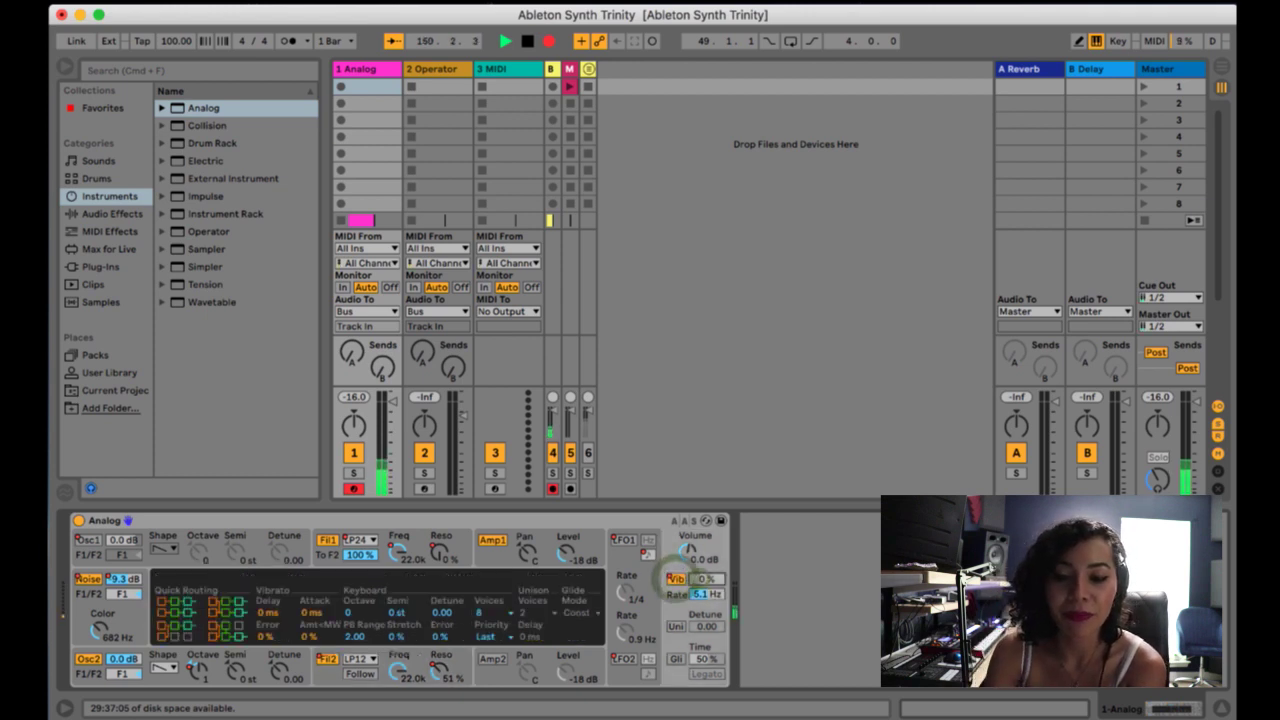
{"action": "left_click_drag", "start_coordinate": [705, 579], "coordinate": [705, 520]}
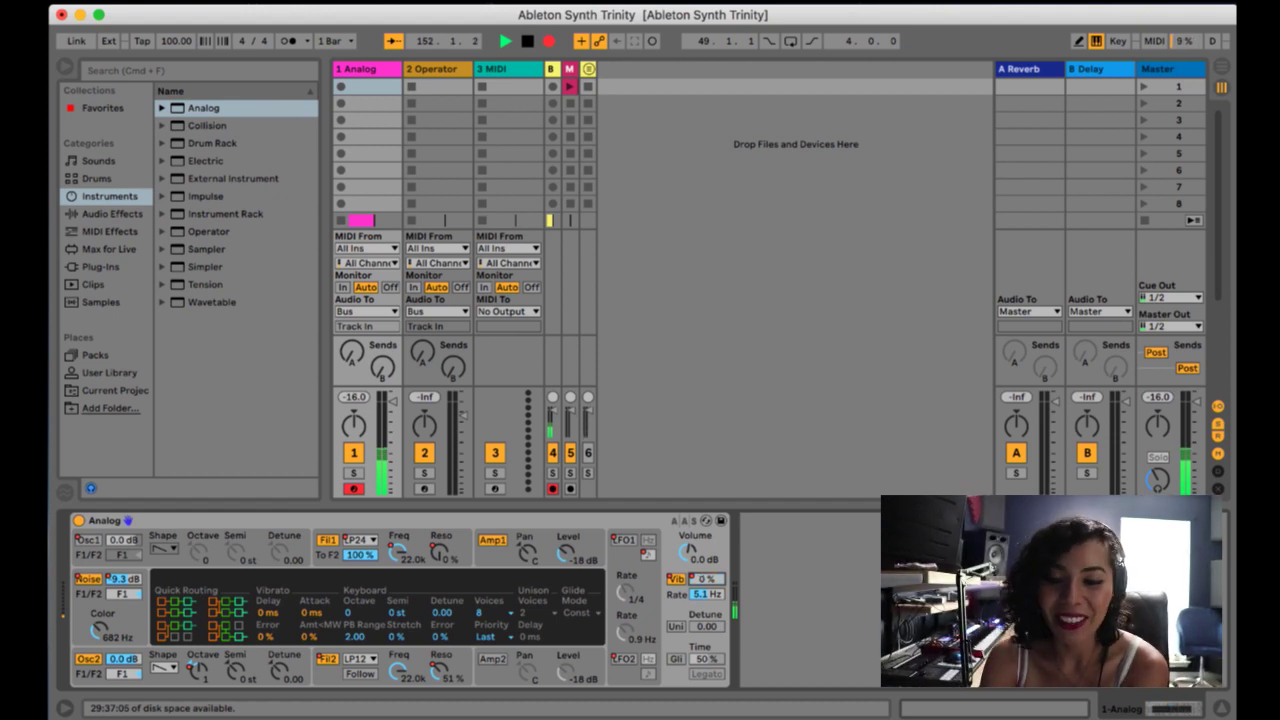
{"action": "left_click_drag", "start_coordinate": [705, 579], "coordinate": [686, 594]}
{"action": "left_click", "coordinate": [677, 579]}
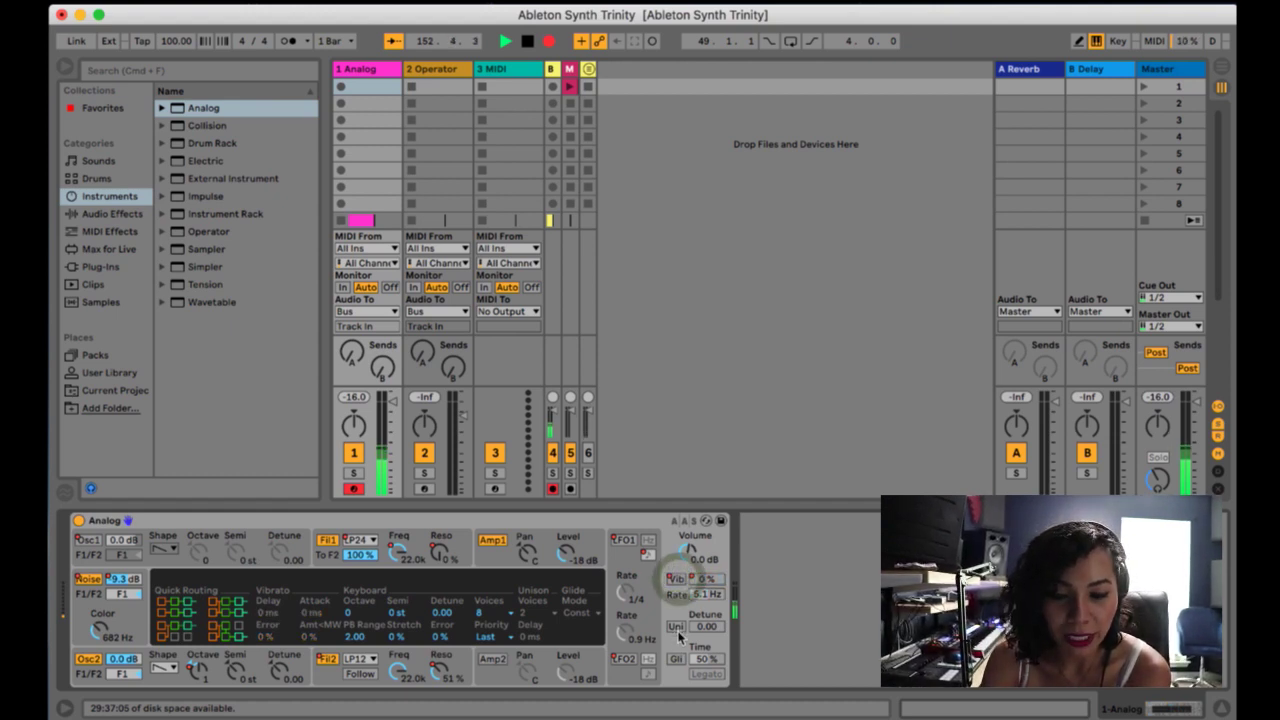
- Audition unison with a detune of about 38.28 and a higher unison voice count, and switch unison off
{"action": "left_click", "coordinate": [677, 630]}
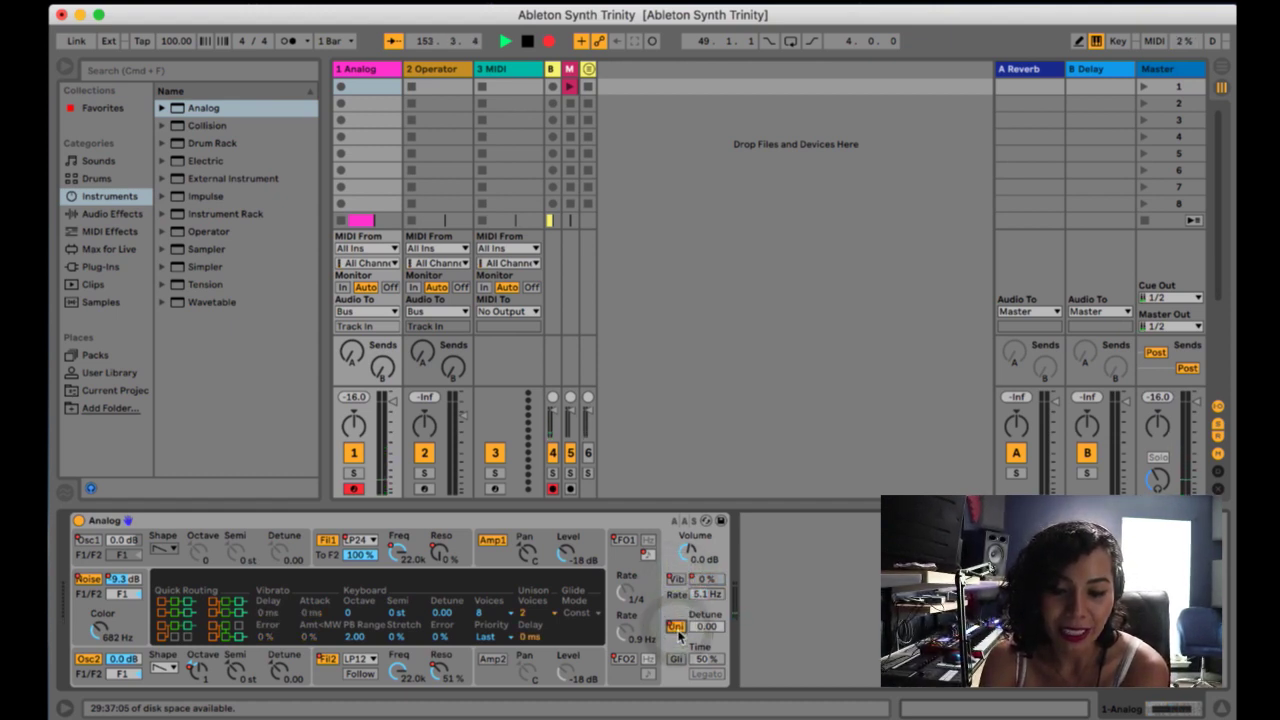
{"action": "left_click_drag", "start_coordinate": [705, 626], "coordinate": [705, 585]}
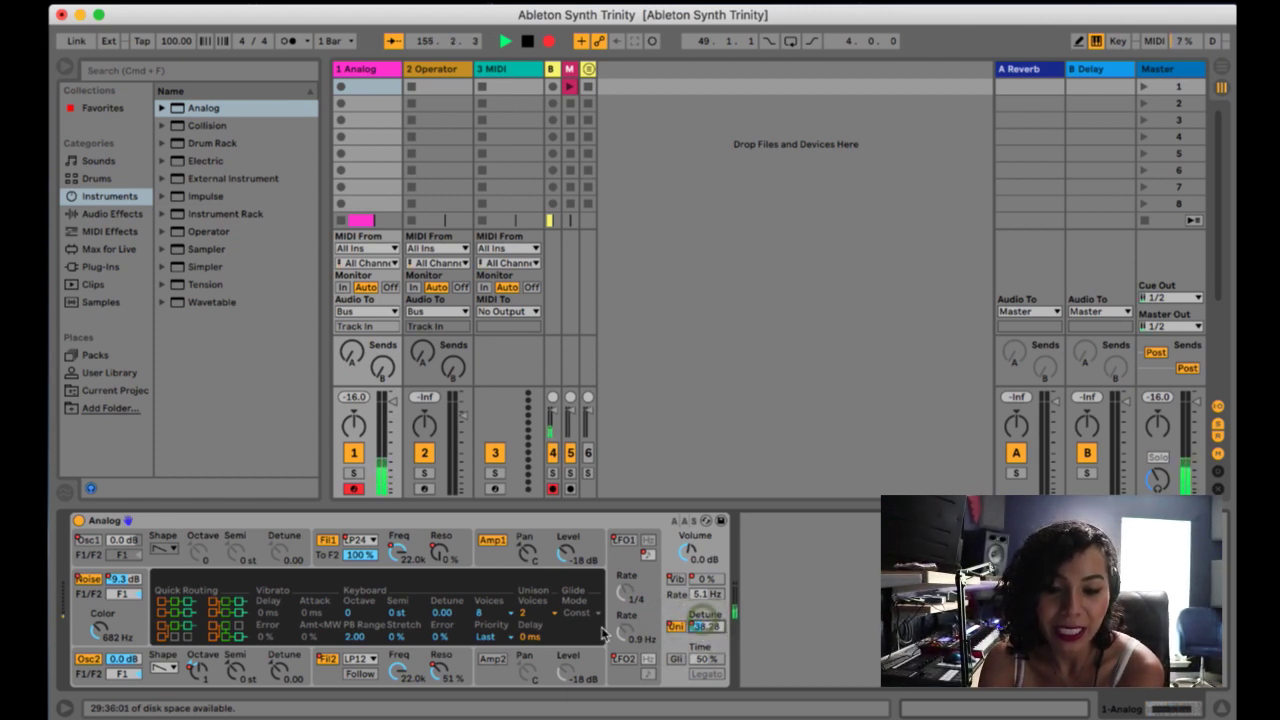
{"action": "left_click", "coordinate": [521, 612]}
{"action": "left_click", "coordinate": [541, 641]}
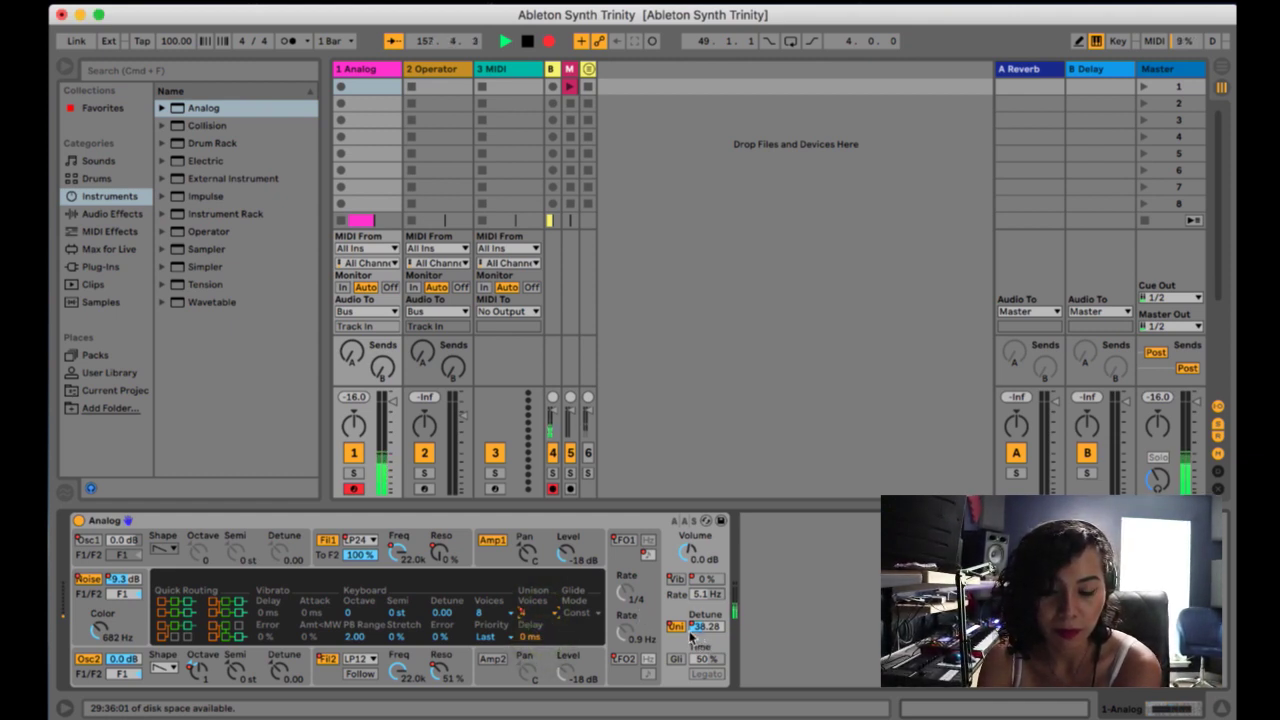
{"action": "left_click", "coordinate": [678, 626]}
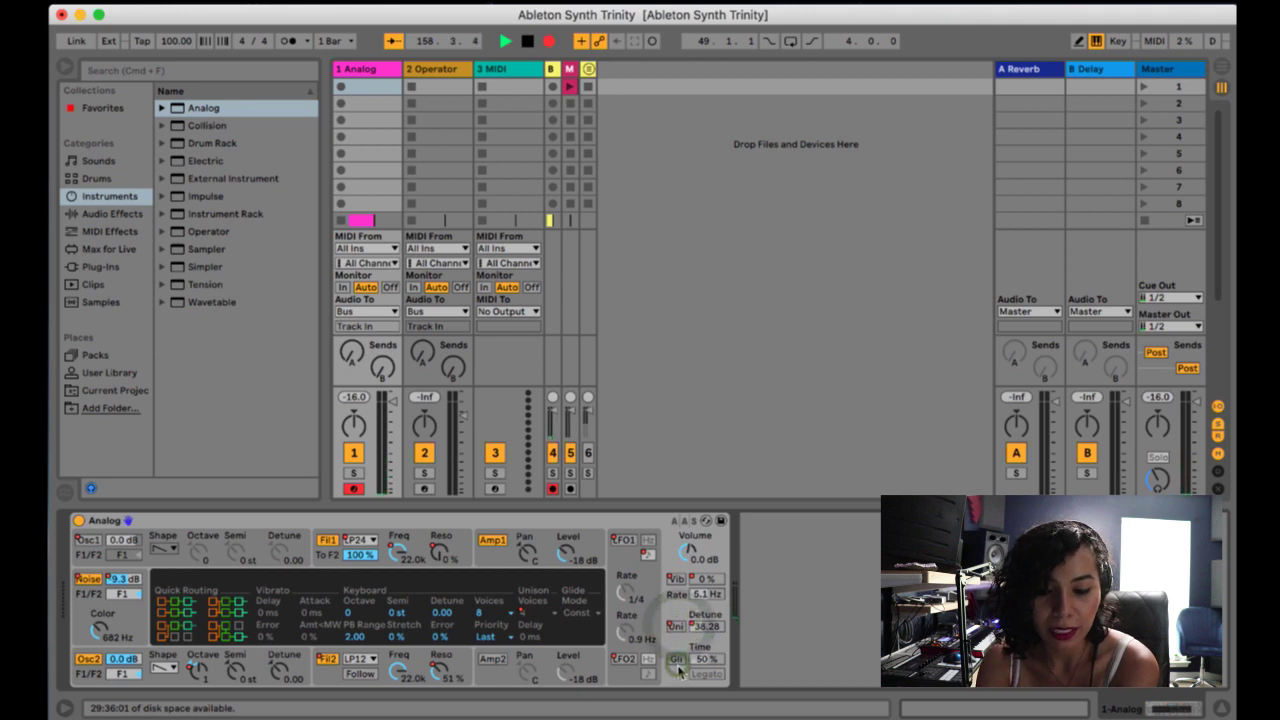
- Audition glide with its time raised to 100%, and switch glide off
{"action": "left_click", "coordinate": [677, 660]}
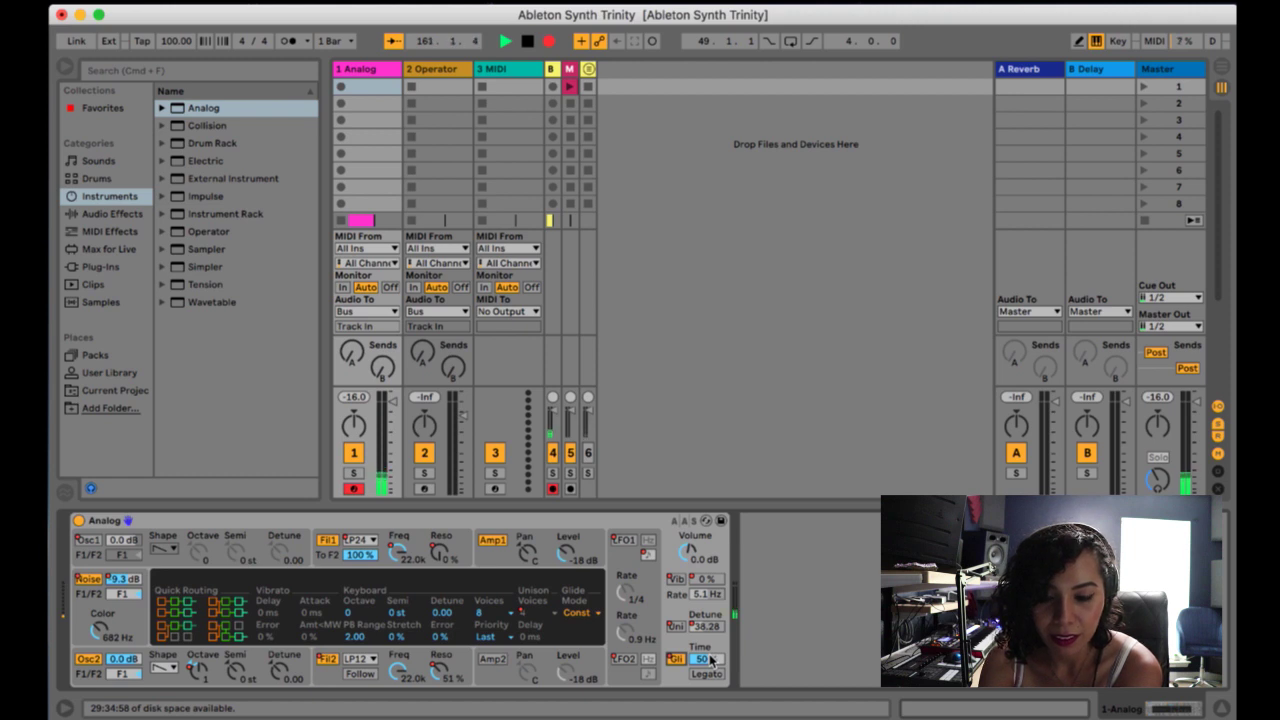
{"action": "mouse_move", "coordinate": [710, 657]}
{"action": "left_mouse_down"}
{"action": "mouse_move", "coordinate": [710, 632]}
{"action": "mouse_move", "coordinate": [711, 661]}
{"action": "left_mouse_up"}
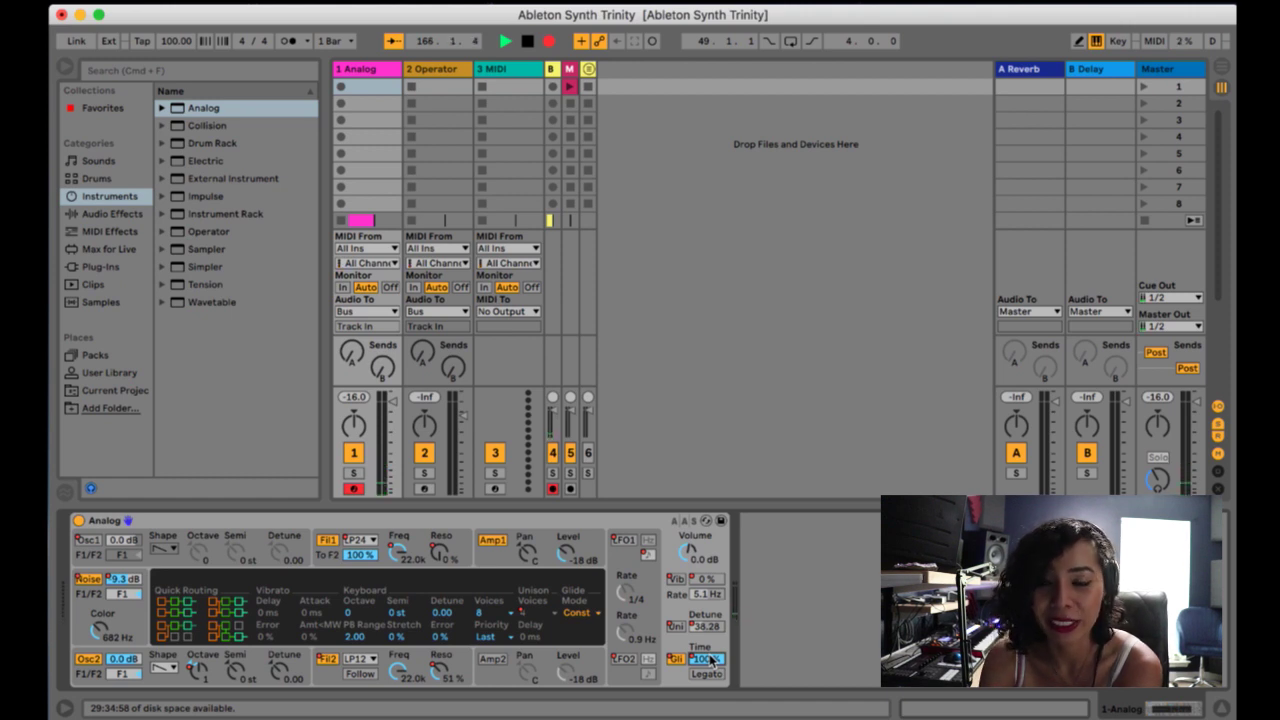
{"action": "left_click", "coordinate": [676, 660]}
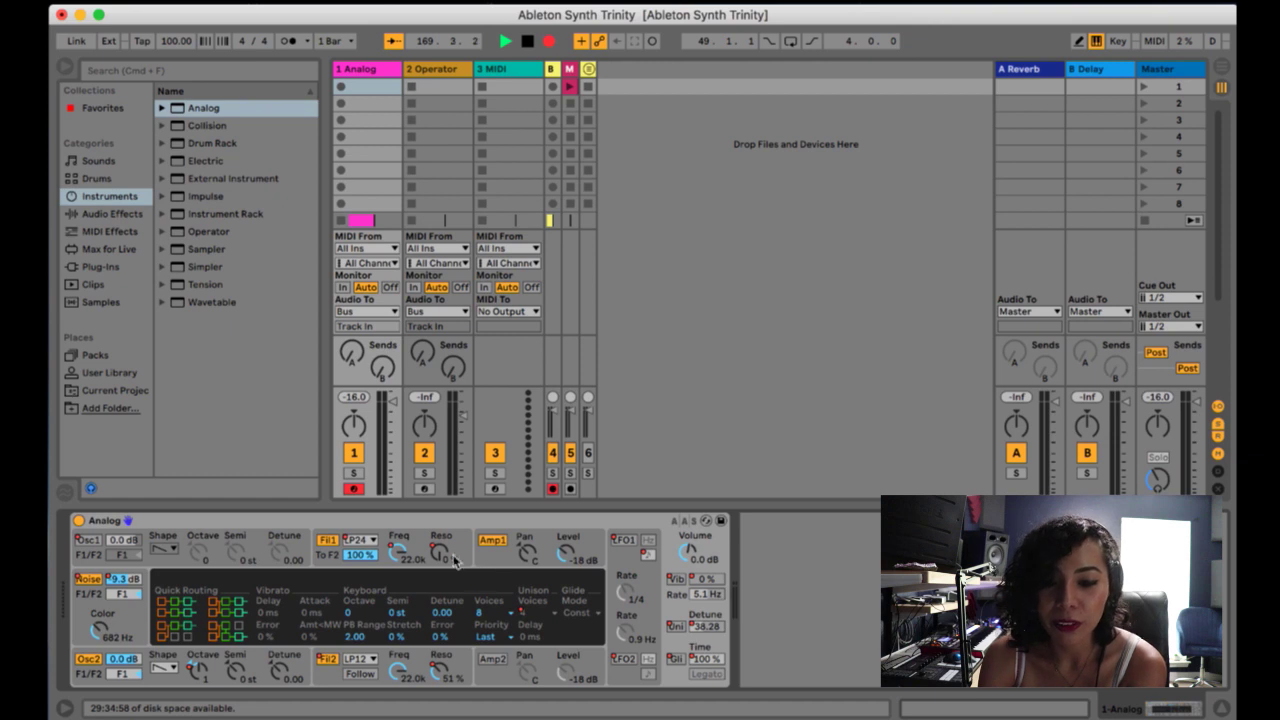
- Try the quick routing presets and choose the parallel one sending Osc1 and noise to filter 1 and Osc2 to filter 2
{"action": "left_click", "coordinate": [161, 603]}
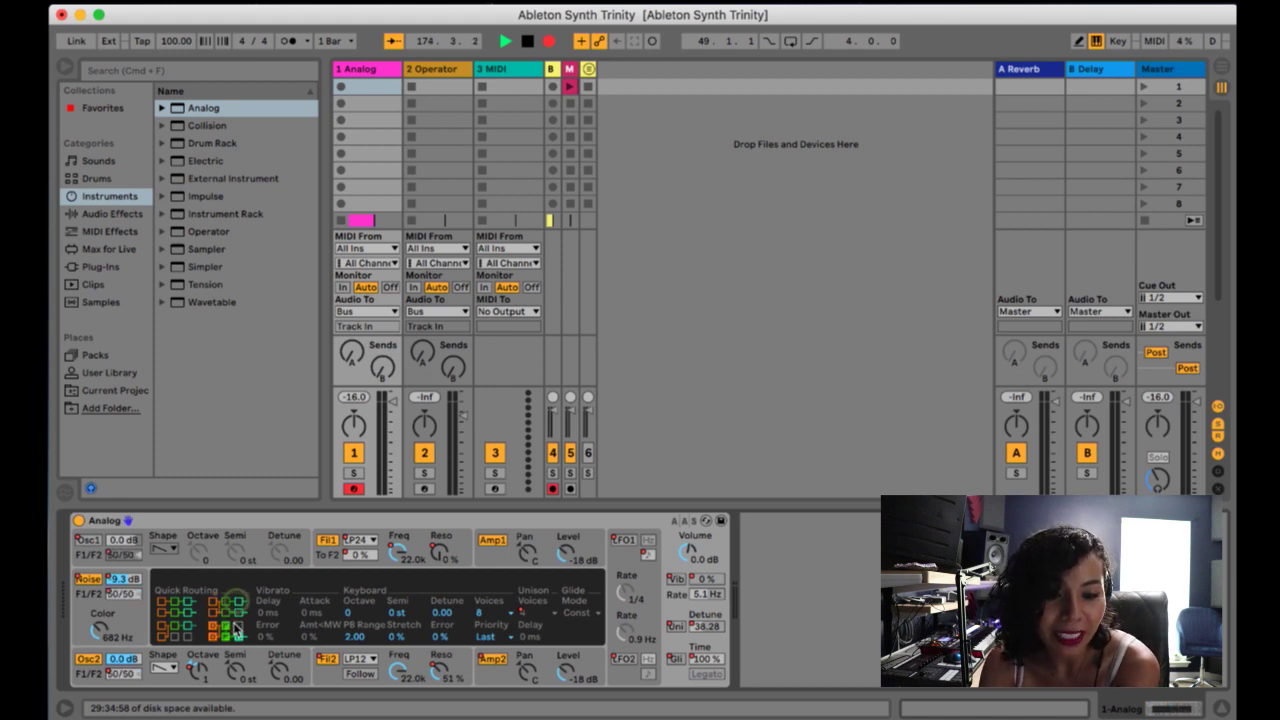
{"action": "left_click", "coordinate": [230, 612]}
{"action": "left_click", "coordinate": [167, 634]}
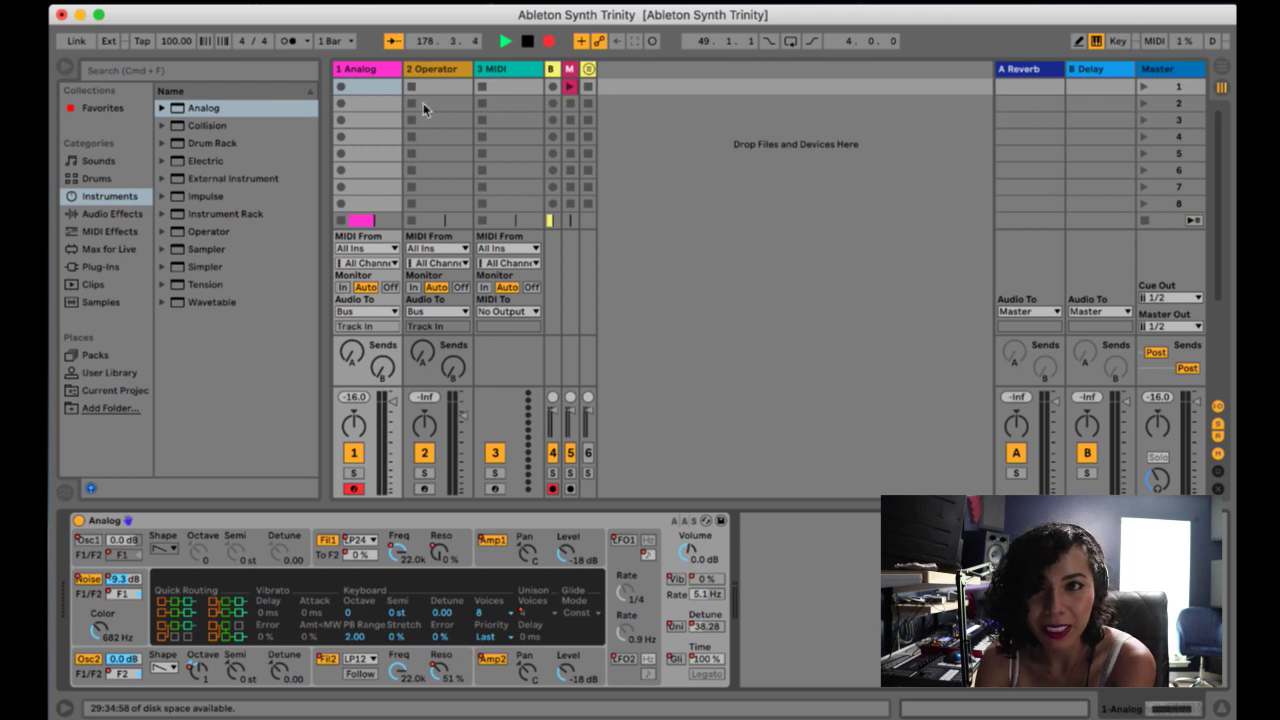
- Arm the Operator track and go through its oscillators, ending with oscillator A selected
{"action": "left_click", "coordinate": [424, 489]}
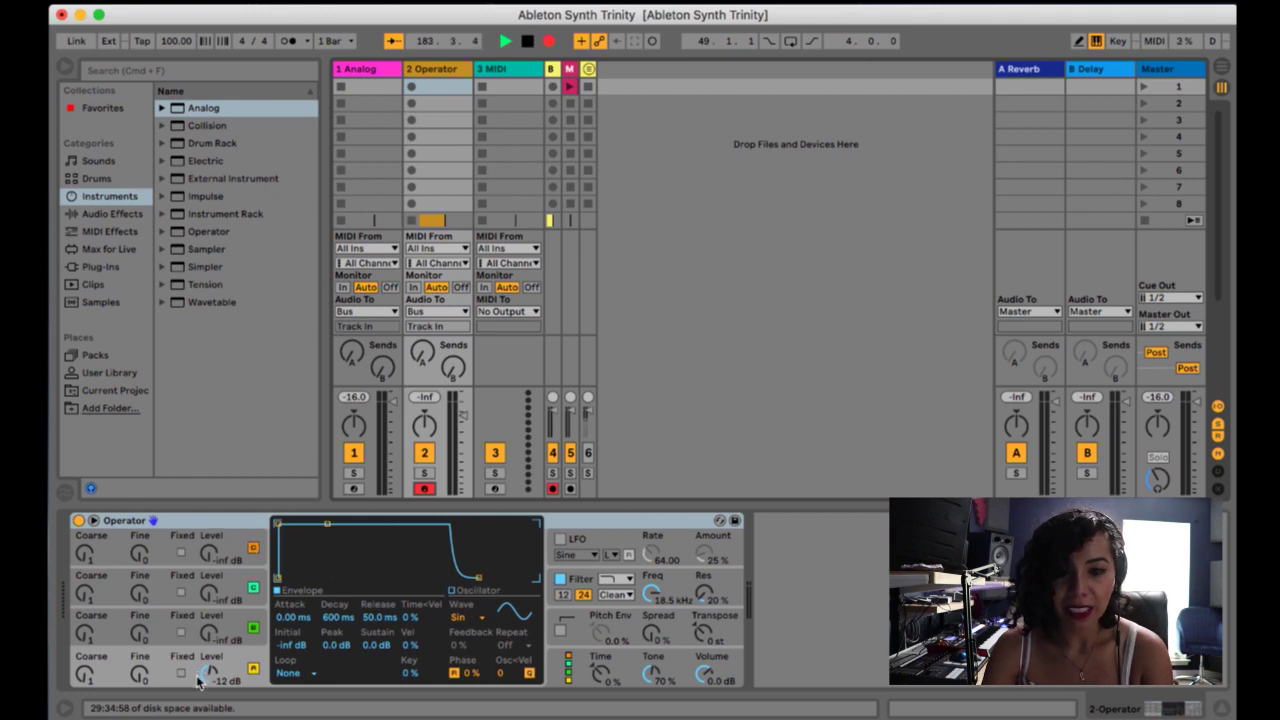
{"action": "left_click", "coordinate": [229, 657]}
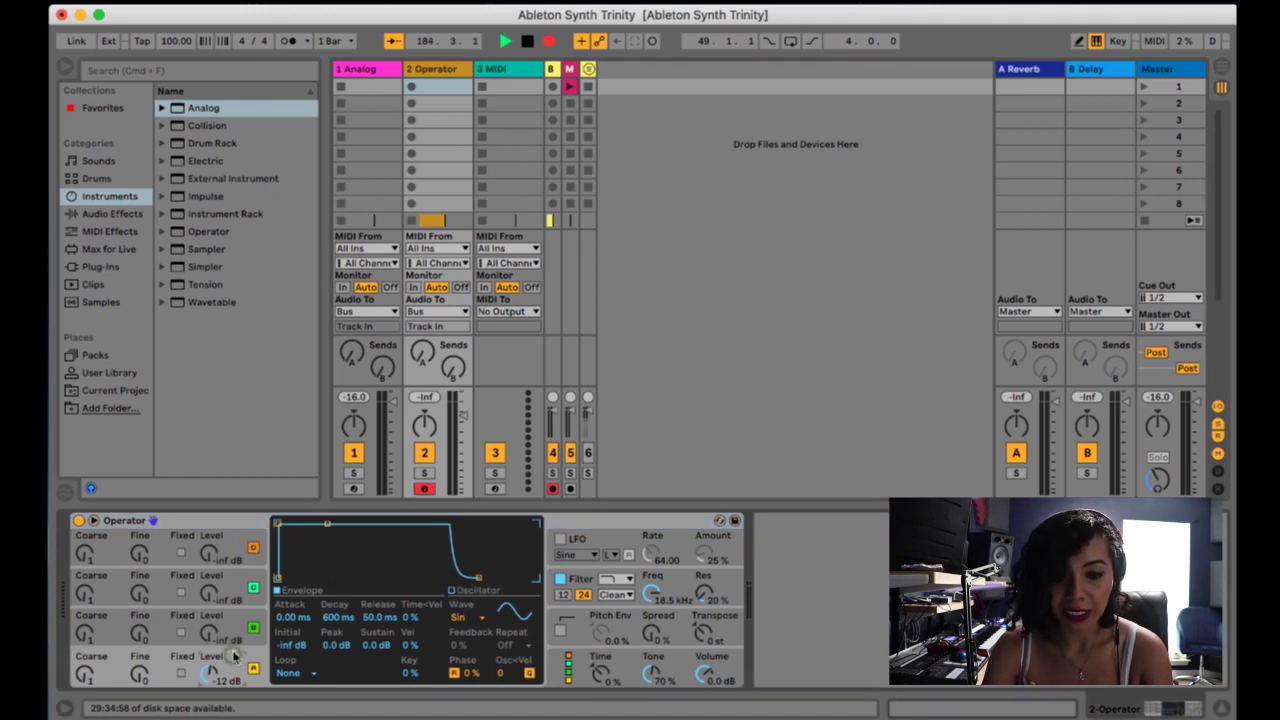
{"action": "left_click", "coordinate": [233, 592]}
{"action": "left_click", "coordinate": [235, 548]}
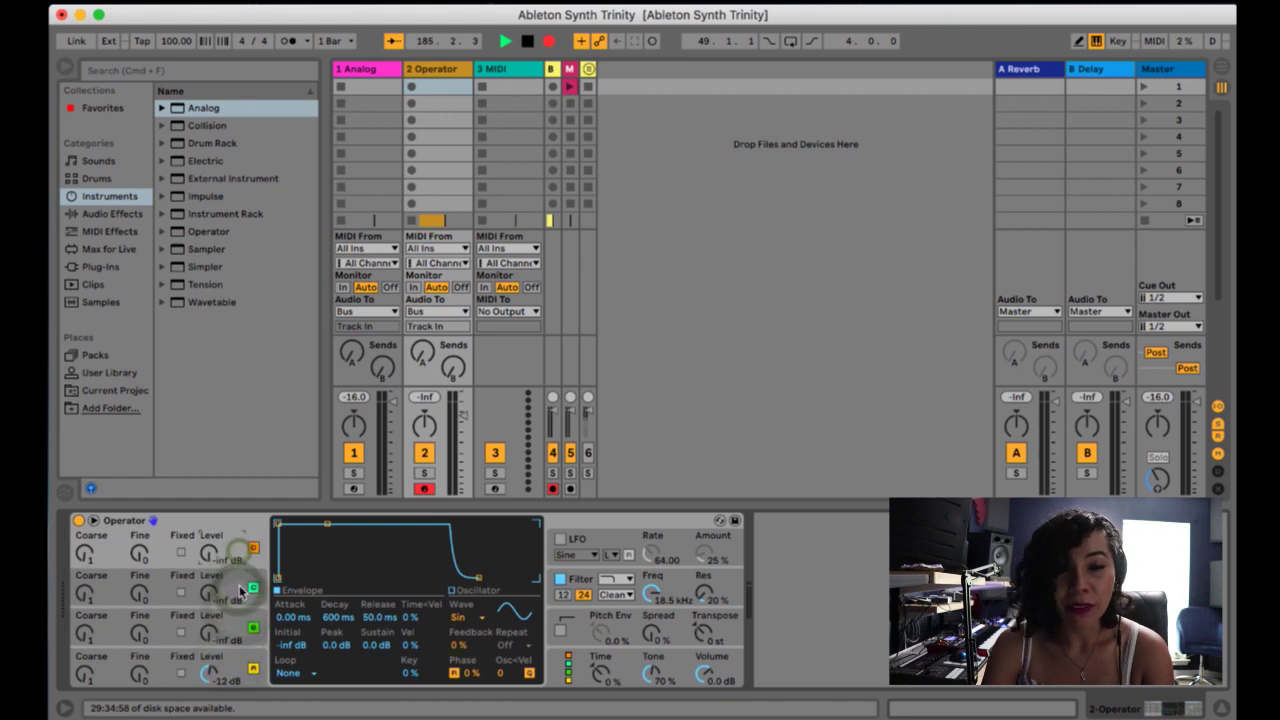
{"action": "left_click", "coordinate": [233, 667]}
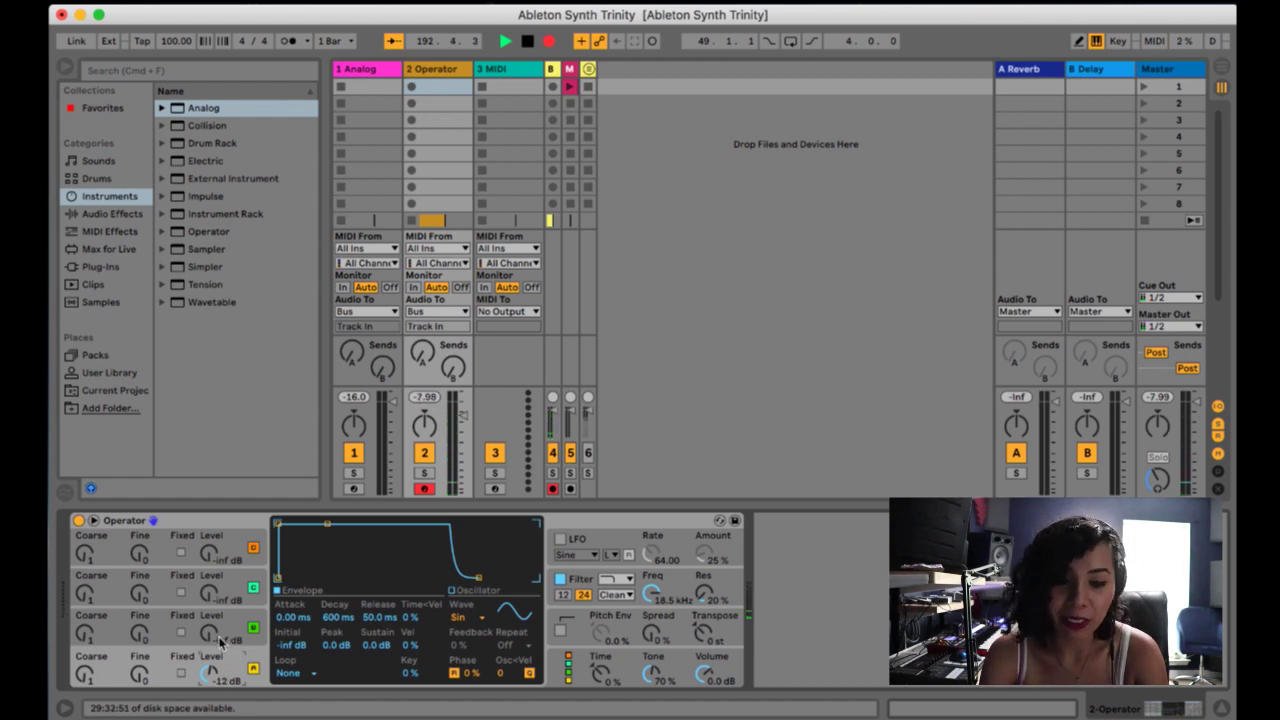
- Audition the Saw 8 and Square 16 waves on oscillator A, and return it to Sine
{"action": "left_click", "coordinate": [472, 618]}
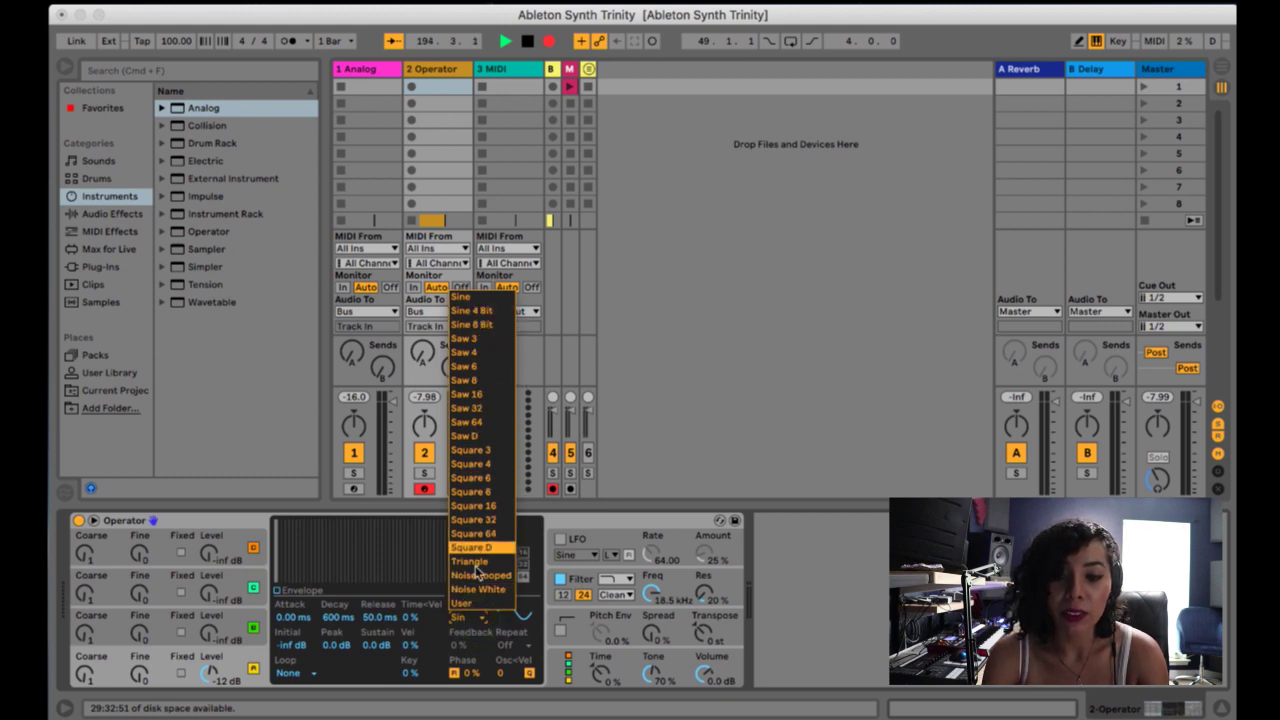
{"action": "left_click", "coordinate": [474, 383]}
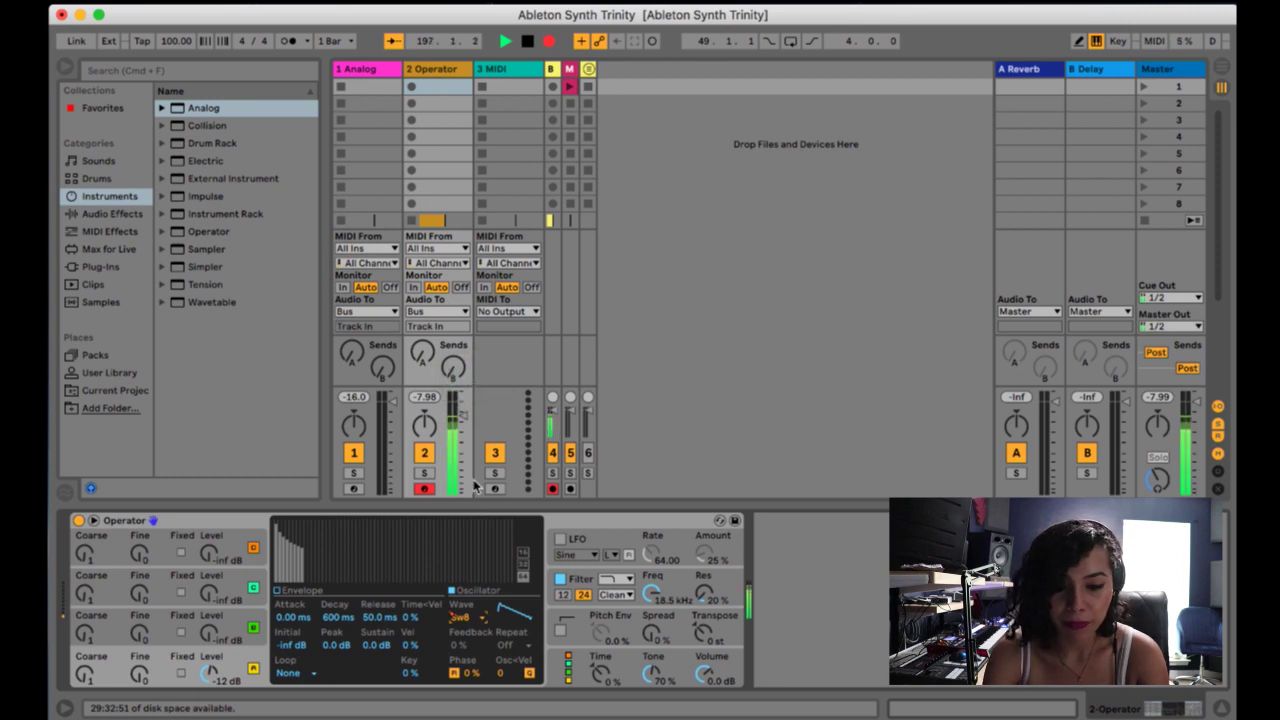
{"action": "left_click", "coordinate": [462, 617]}
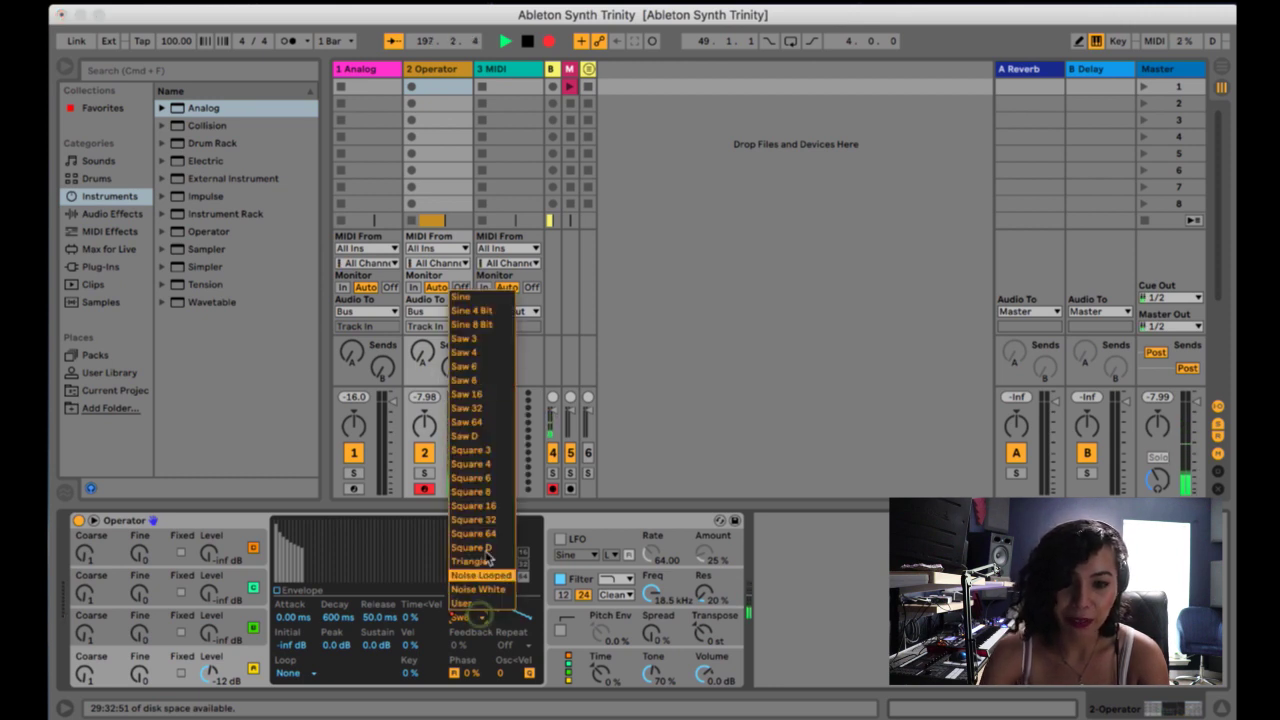
{"action": "left_click", "coordinate": [487, 506]}
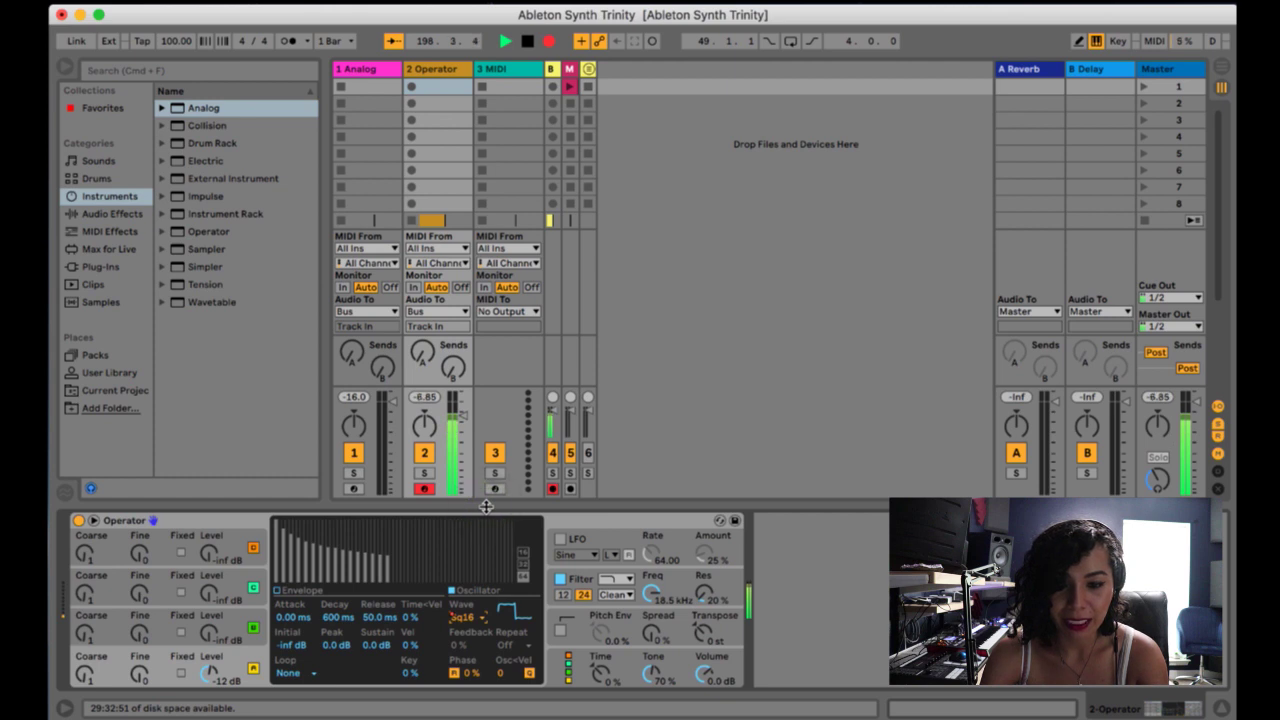
{"action": "left_click", "coordinate": [466, 618]}
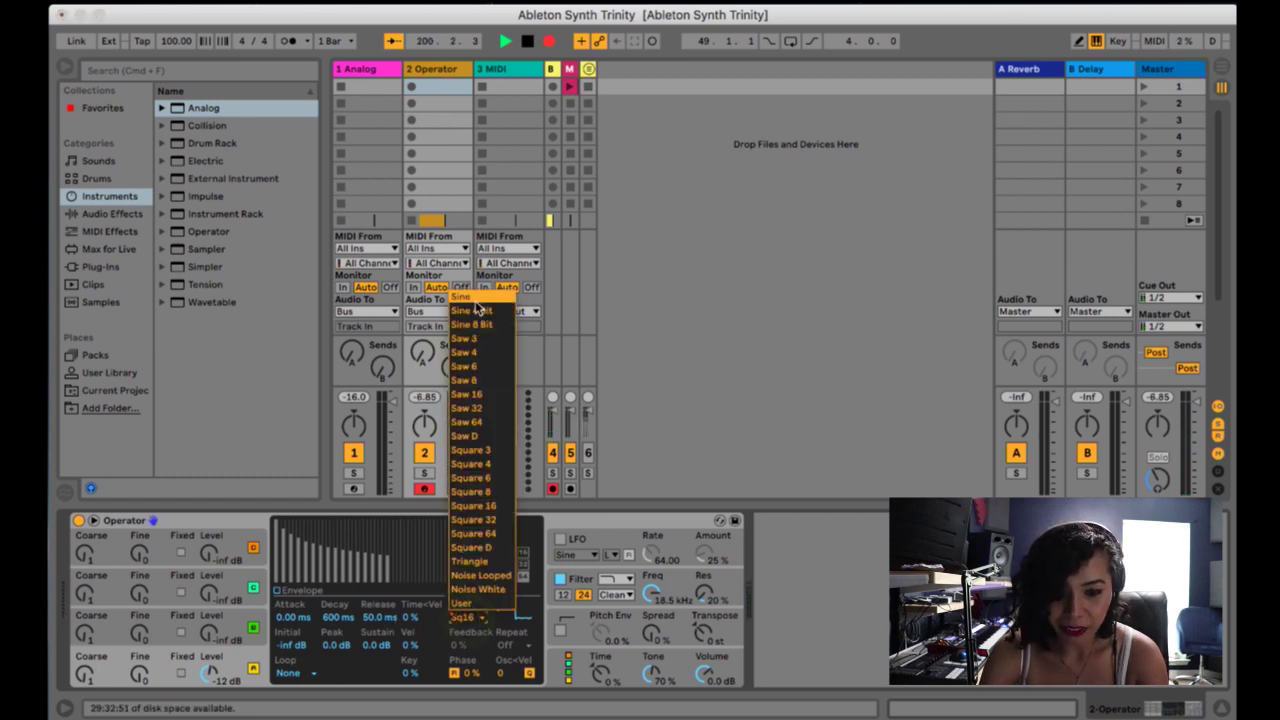
{"action": "left_click", "coordinate": [474, 299]}
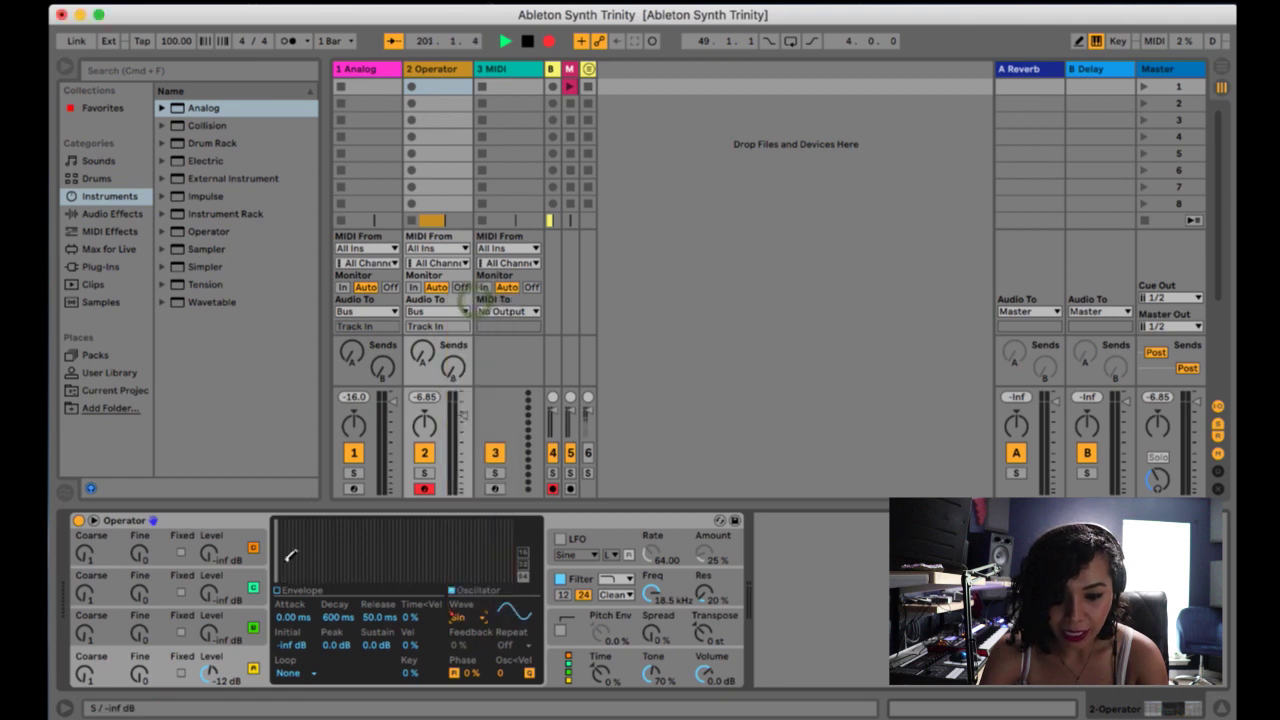
- Set oscillator B to the Saw D wave with its level at -32 dB, and raise oscillator C's level to -14 dB
{"action": "left_click", "coordinate": [241, 628]}
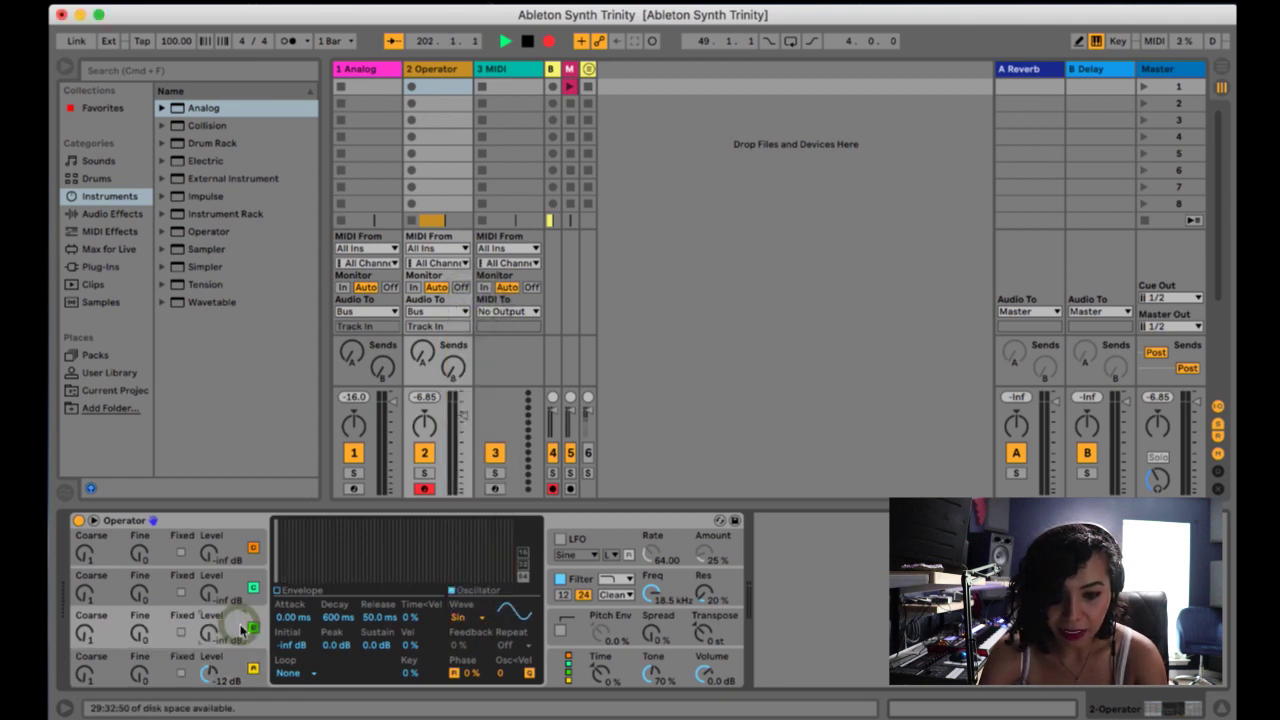
{"action": "left_click_drag", "start_coordinate": [208, 633], "coordinate": [208, 607]}
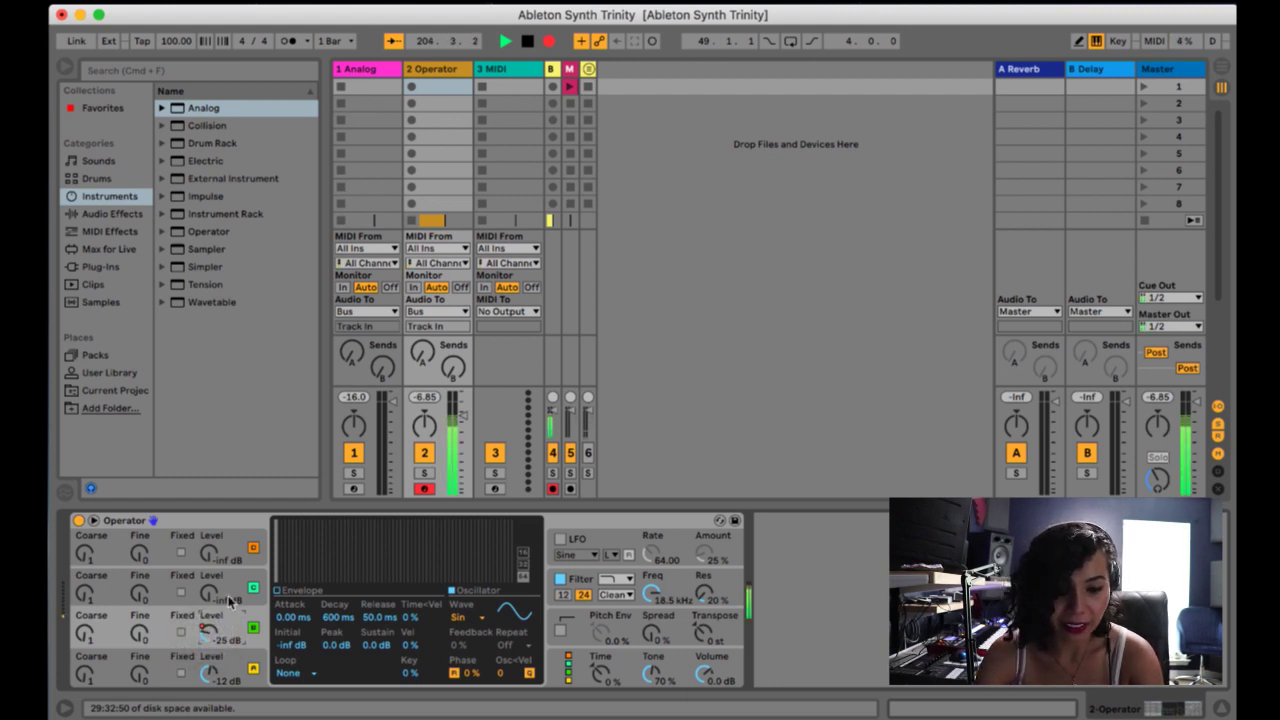
{"action": "left_click", "coordinate": [481, 617]}
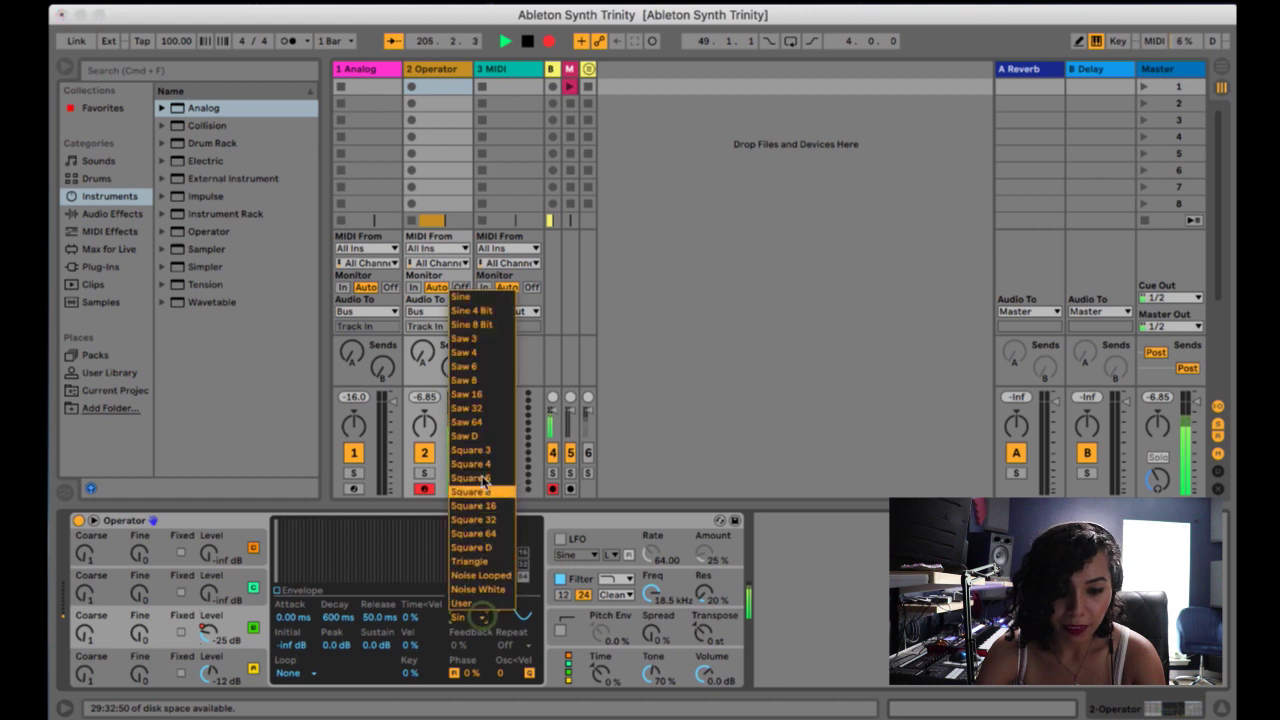
{"action": "left_click", "coordinate": [478, 445]}
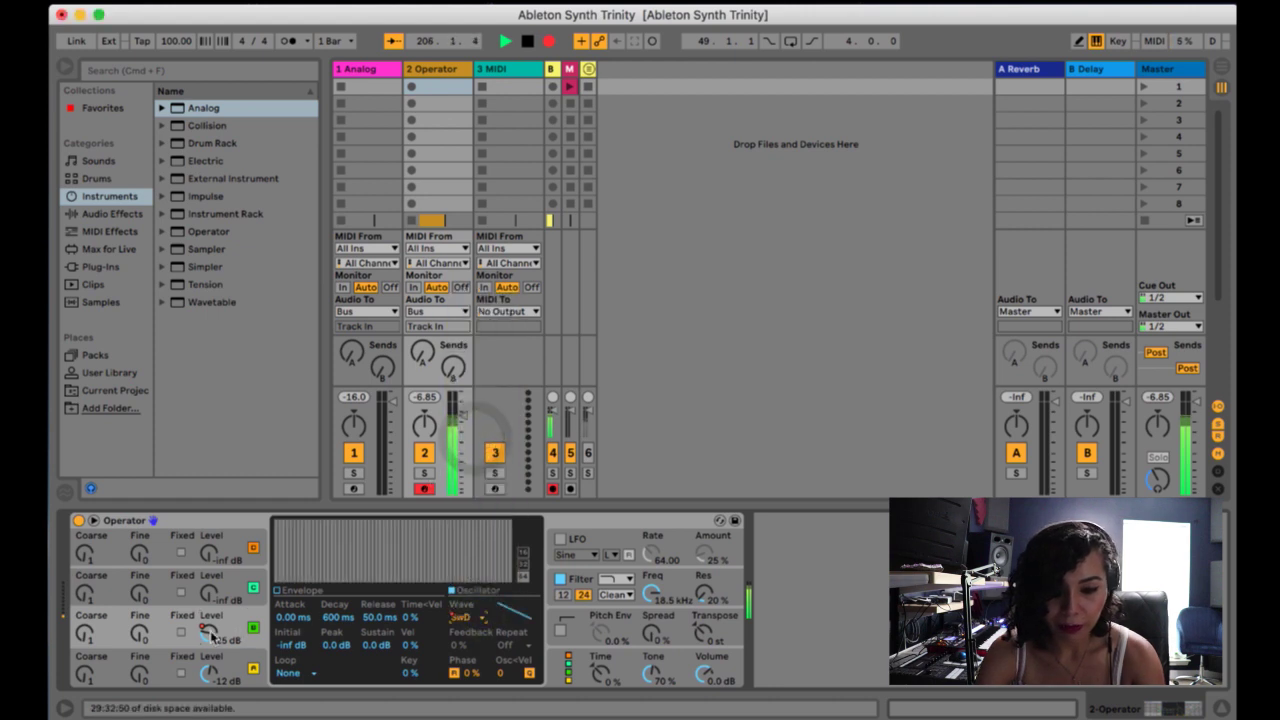
{"action": "left_click_drag", "start_coordinate": [208, 627], "coordinate": [225, 601]}
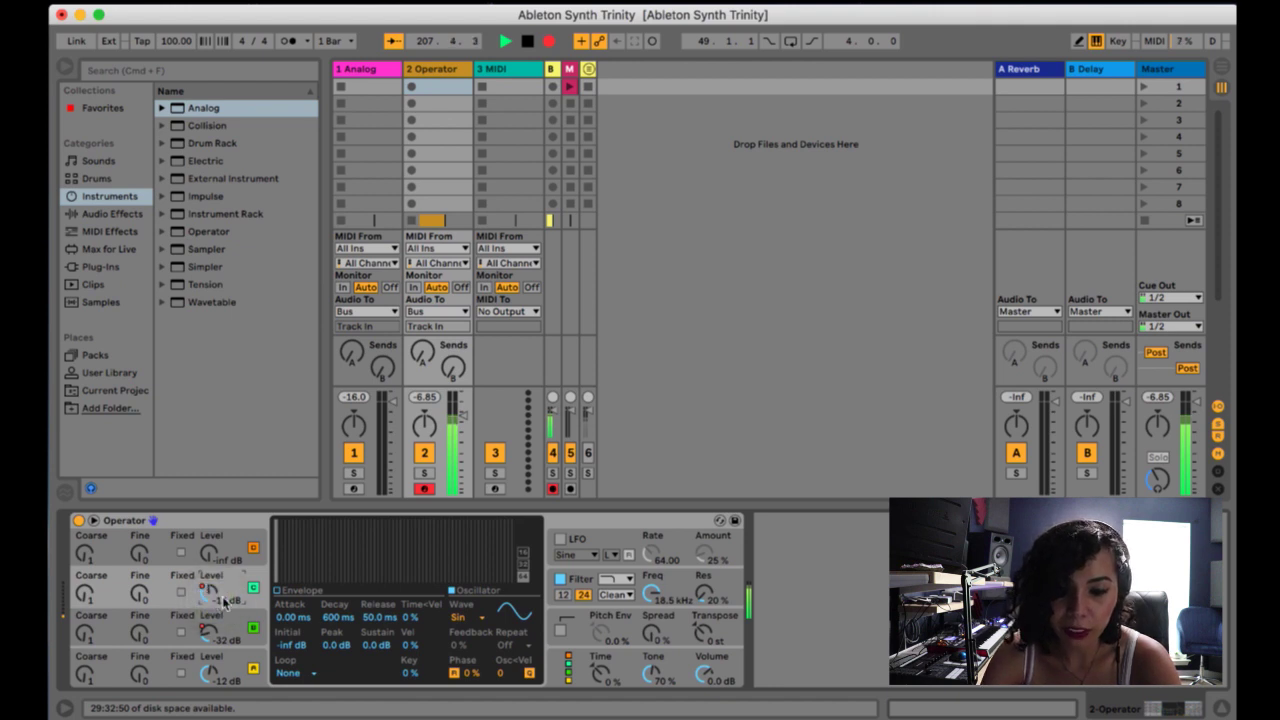
- Give oscillator C a square wave, and set oscillator D to the Triangle wave with its level at -16 dB
{"action": "left_click", "coordinate": [465, 617]}
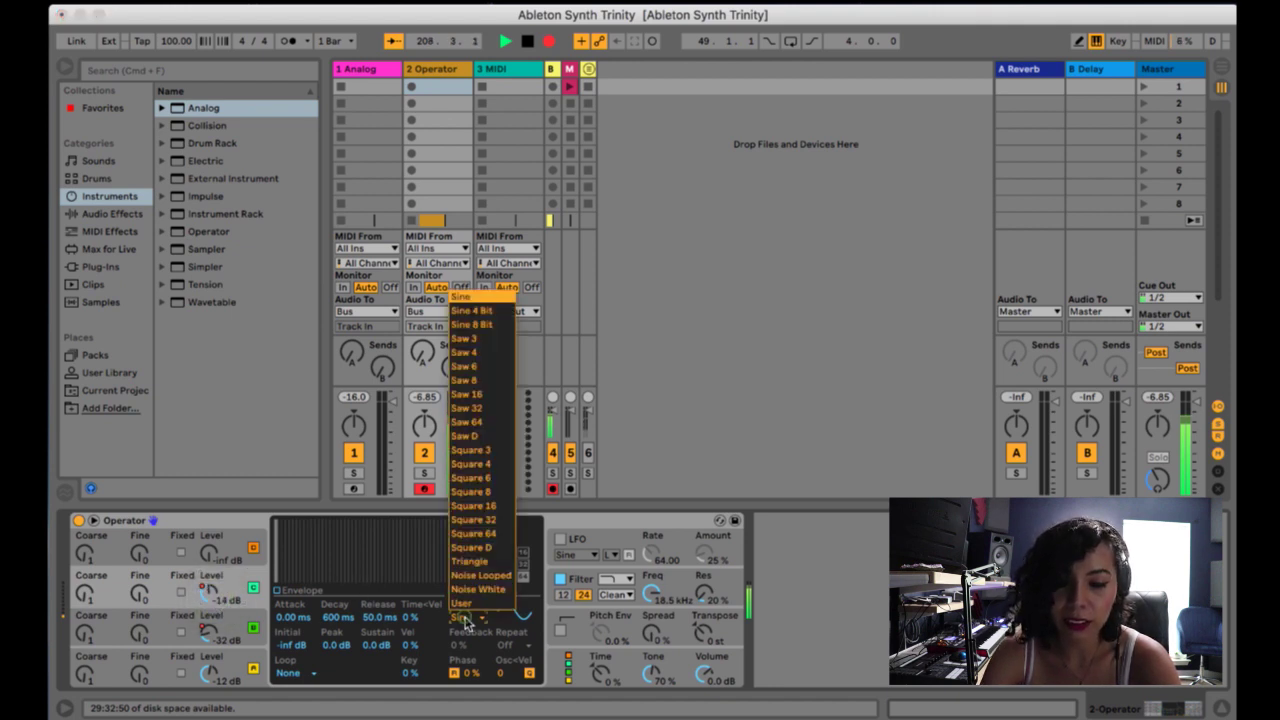
{"action": "left_click", "coordinate": [470, 458]}
{"action": "left_click_drag", "start_coordinate": [207, 553], "coordinate": [207, 535]}
{"action": "left_click", "coordinate": [465, 617]}
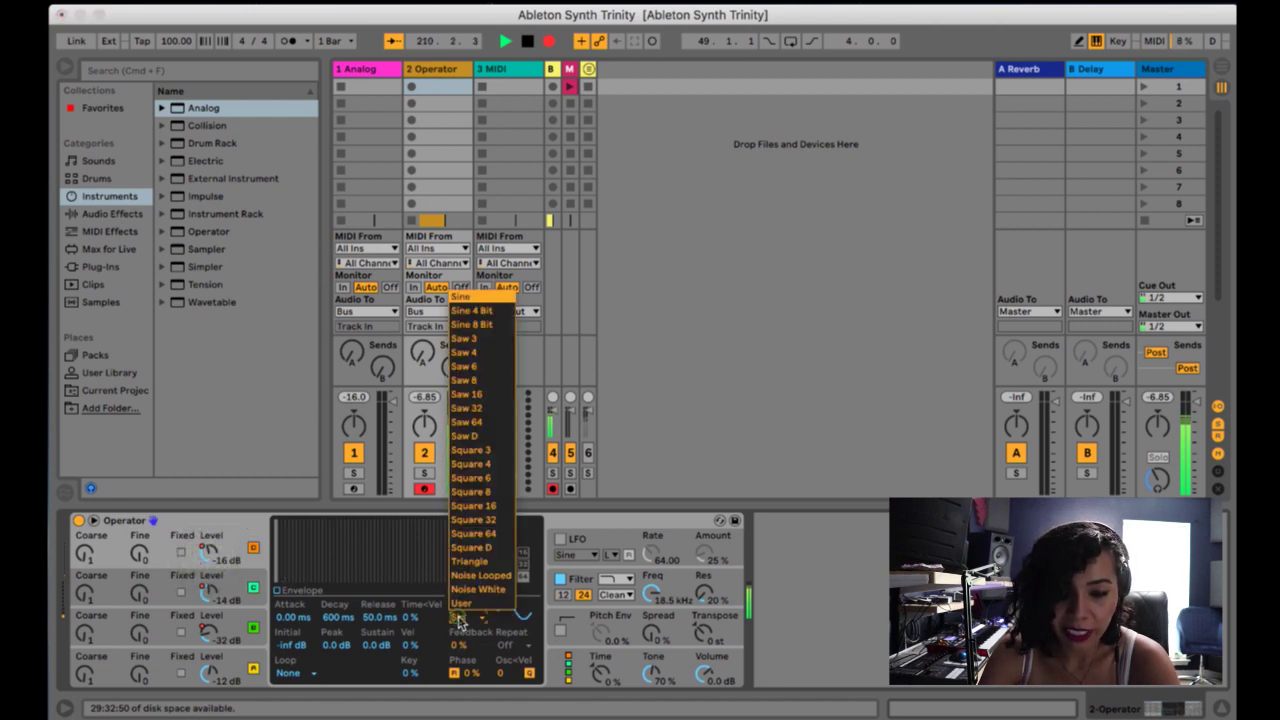
{"action": "left_click", "coordinate": [482, 562]}
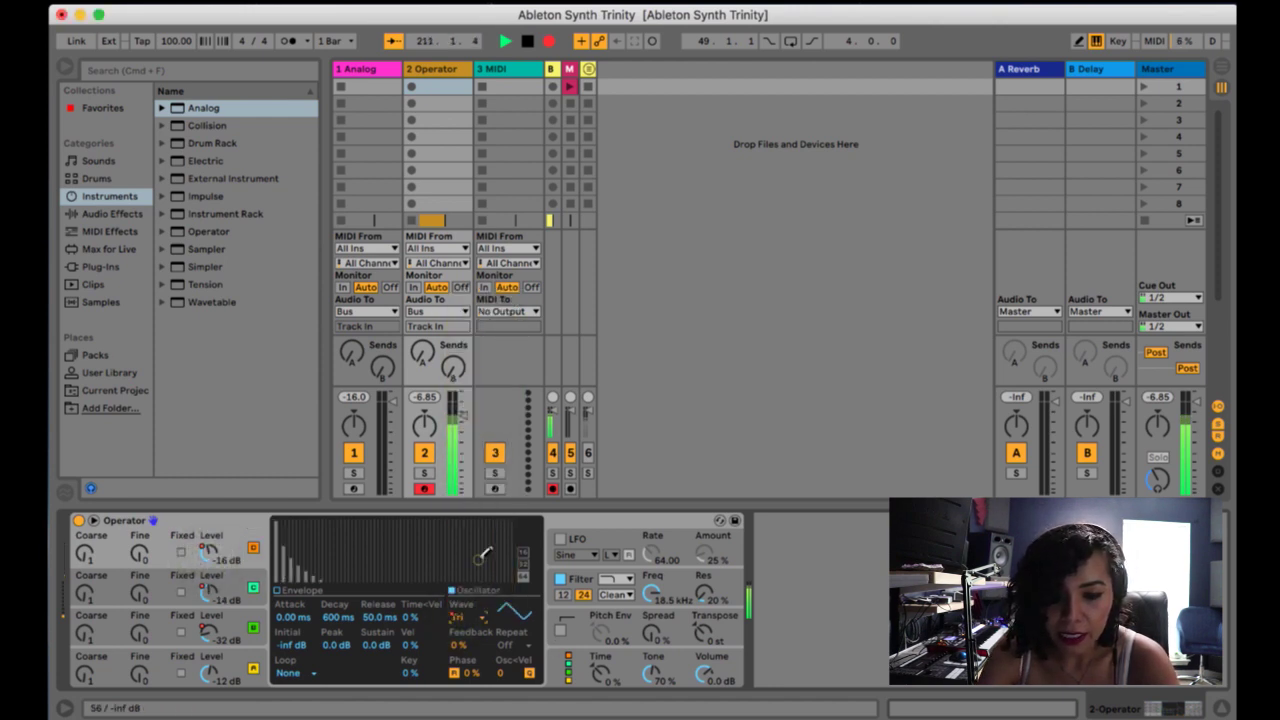
- Lower oscillator A's level to -20 dB and switch off oscillators D, C and B
{"action": "left_click_drag", "start_coordinate": [208, 668], "coordinate": [210, 681]}
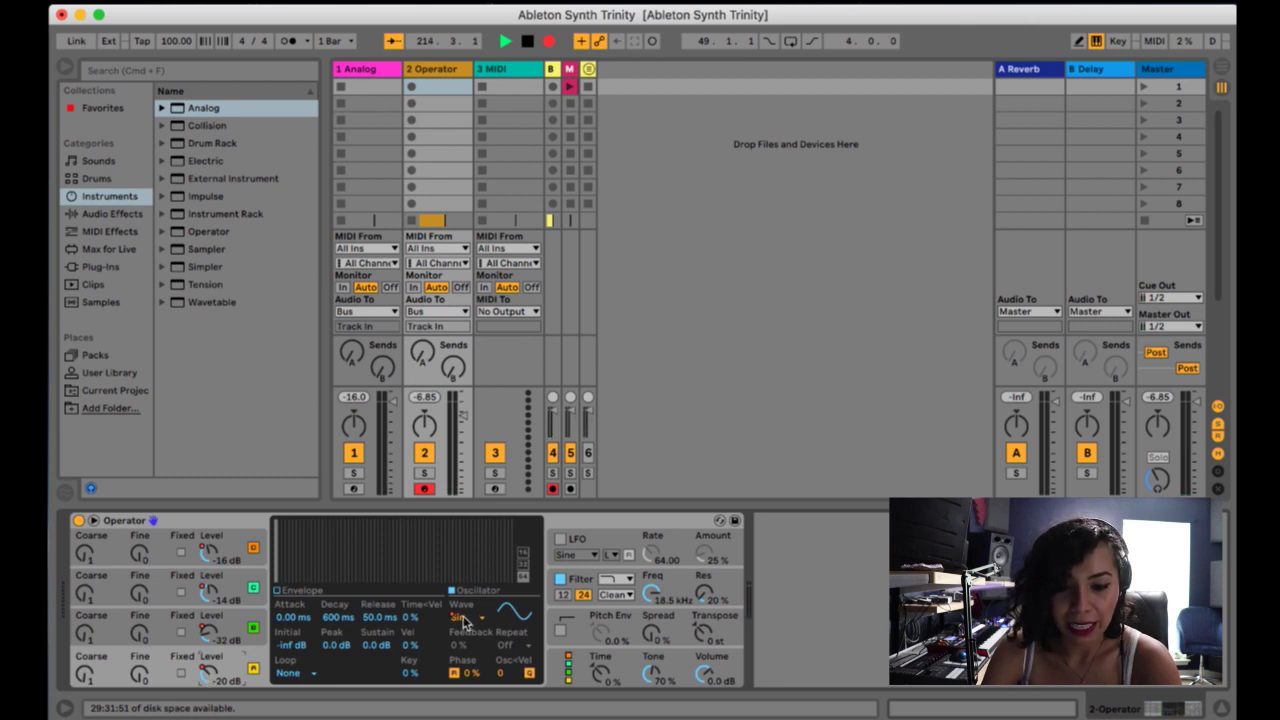
{"action": "left_click", "coordinate": [254, 550]}
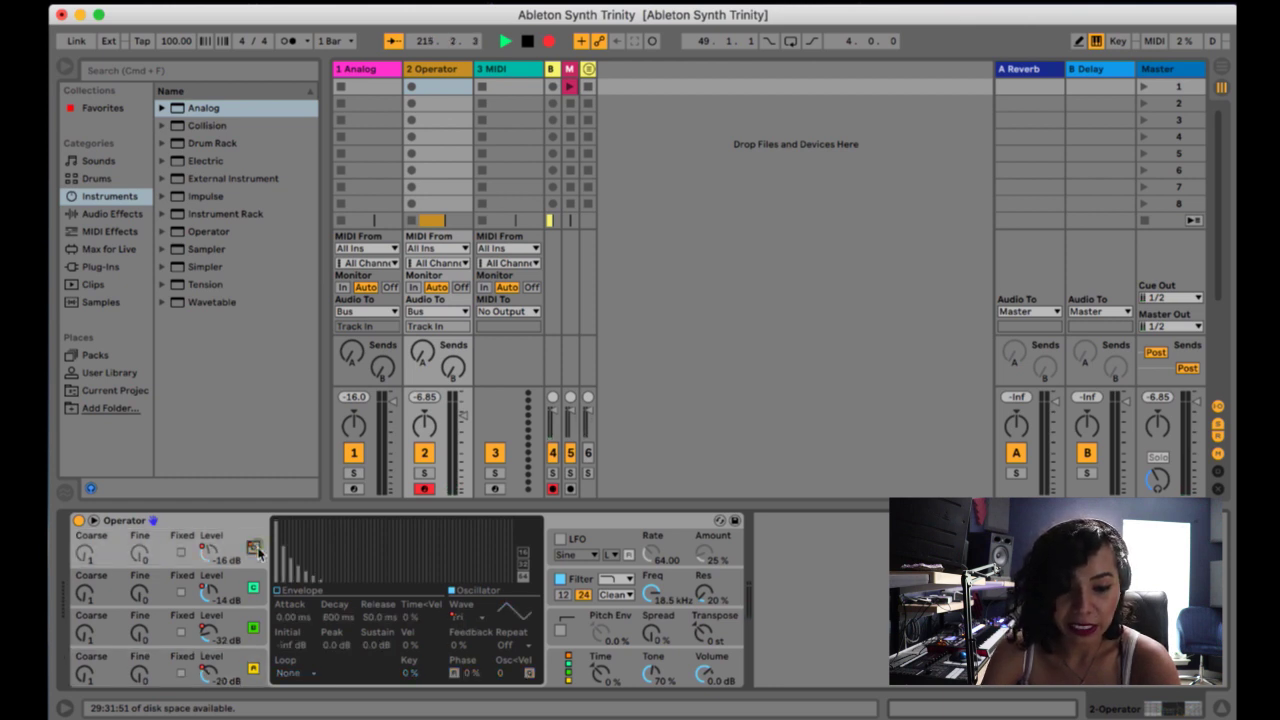
{"action": "left_click", "coordinate": [254, 589]}
{"action": "left_click", "coordinate": [254, 629]}
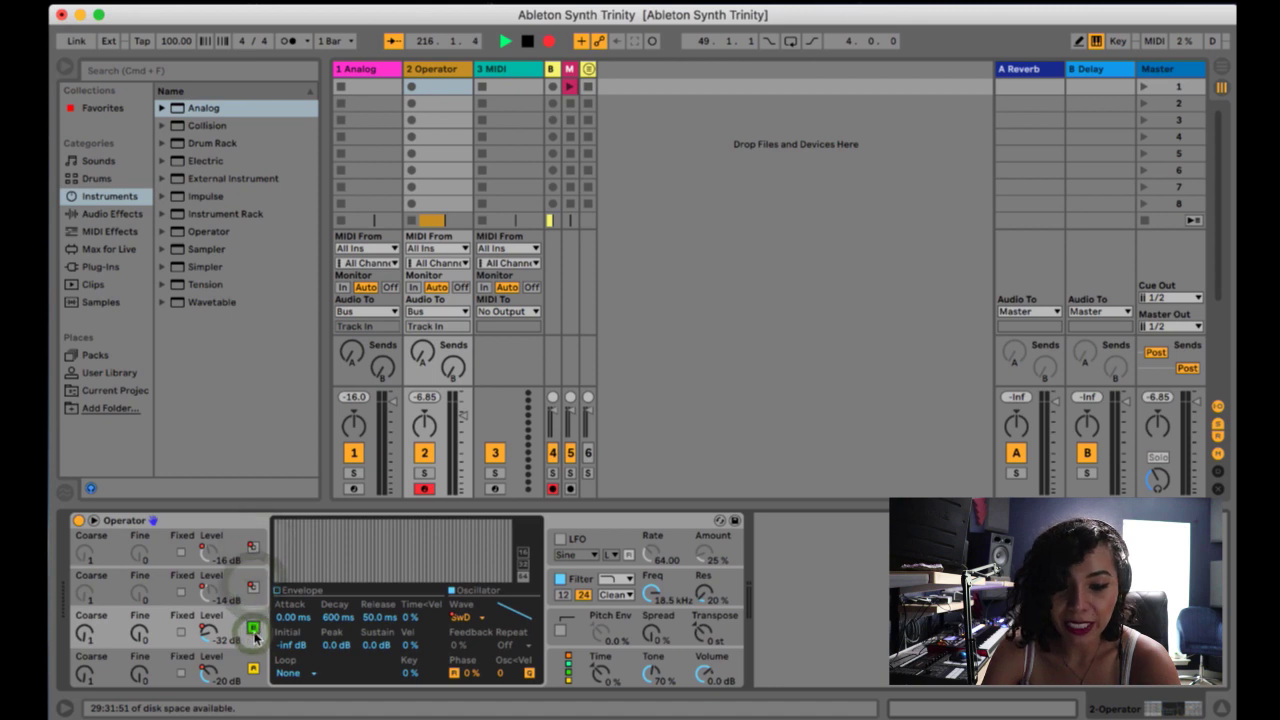
{"action": "left_click", "coordinate": [254, 629]}
- Set oscillator A's wave to User and draw a wavy harmonic profile with two humps across its partials
{"action": "left_click", "coordinate": [466, 616]}
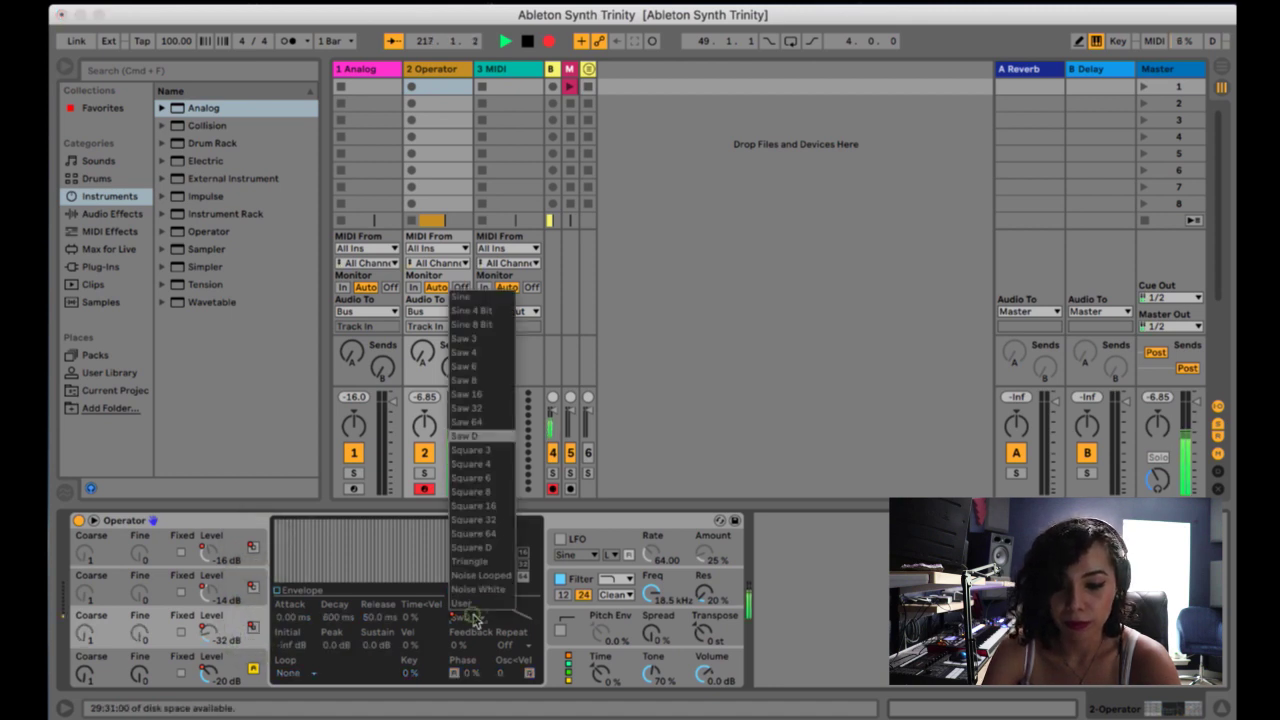
{"action": "left_click", "coordinate": [238, 664]}
{"action": "left_click", "coordinate": [466, 616]}
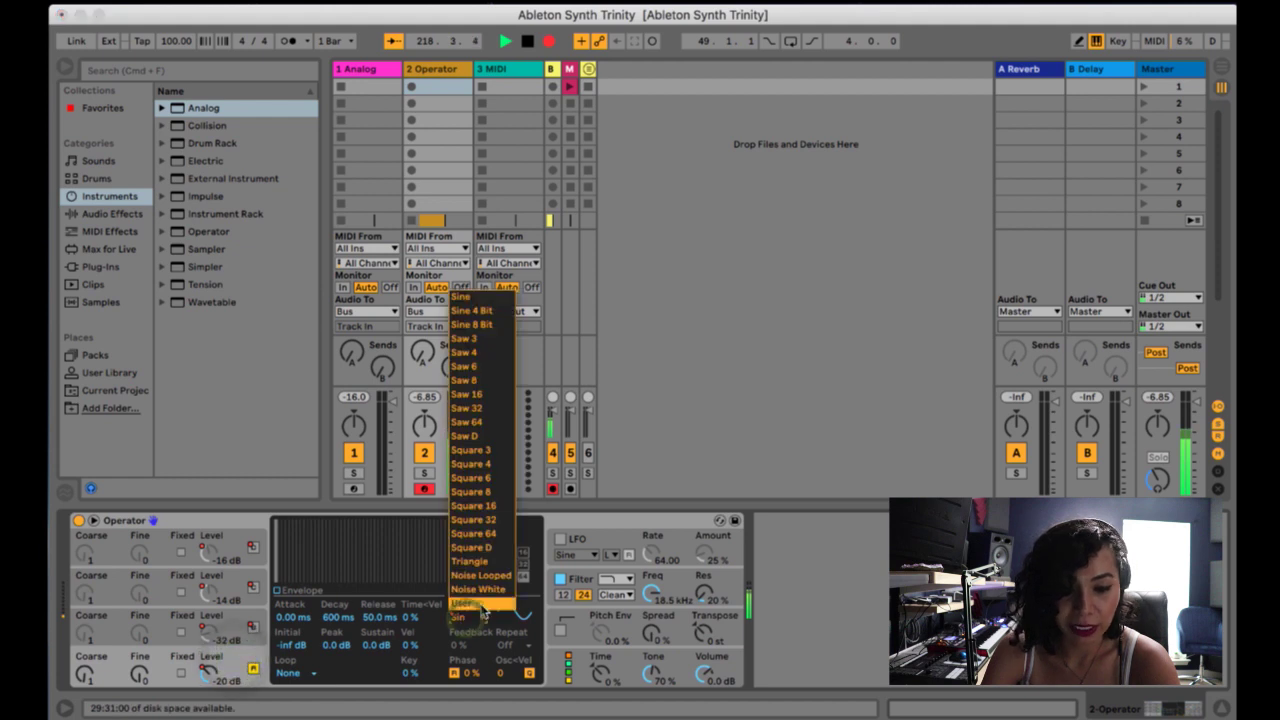
{"action": "left_click", "coordinate": [461, 603]}
{"action": "mouse_move", "coordinate": [277, 590]}
{"action": "left_mouse_down"}
{"action": "mouse_move", "coordinate": [311, 535]}
{"action": "mouse_move", "coordinate": [351, 567]}
{"action": "mouse_move", "coordinate": [388, 540]}
{"action": "mouse_move", "coordinate": [449, 563]}
{"action": "left_mouse_up"}
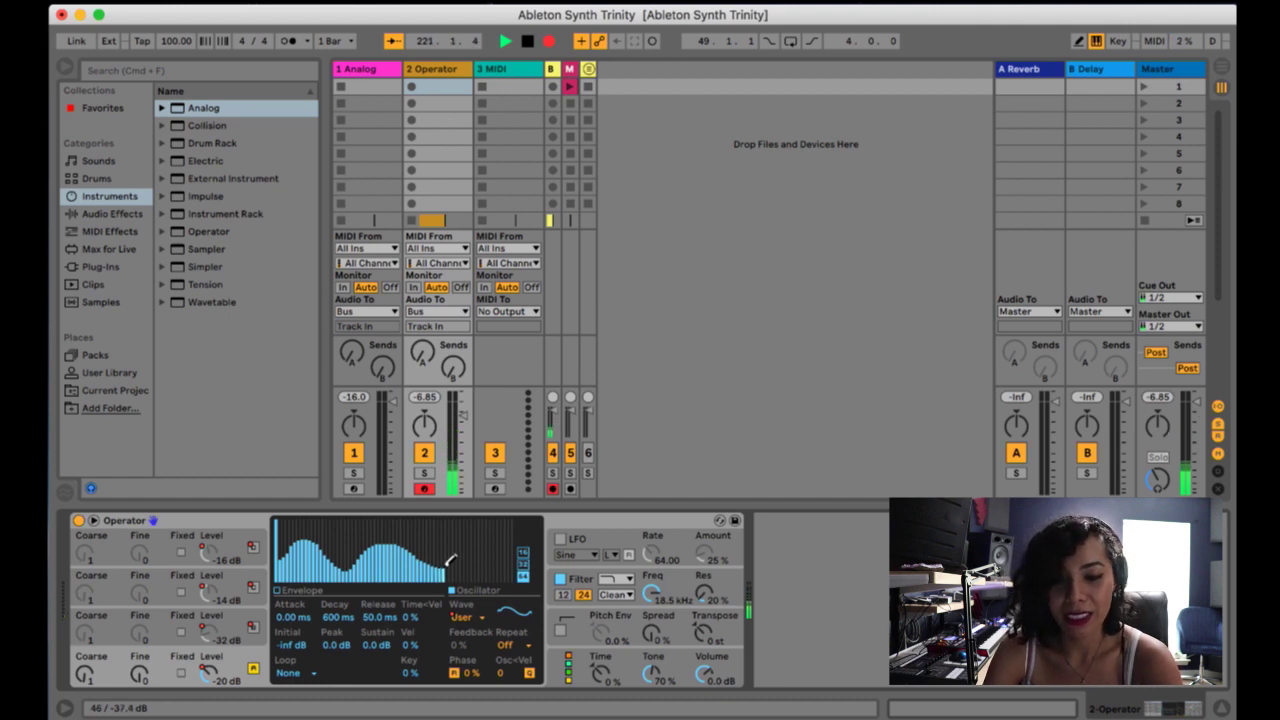
- Switch oscillator B back on with its level at -24 dB, and try out its fine tuning, returning it to 0
{"action": "left_click", "coordinate": [258, 632]}
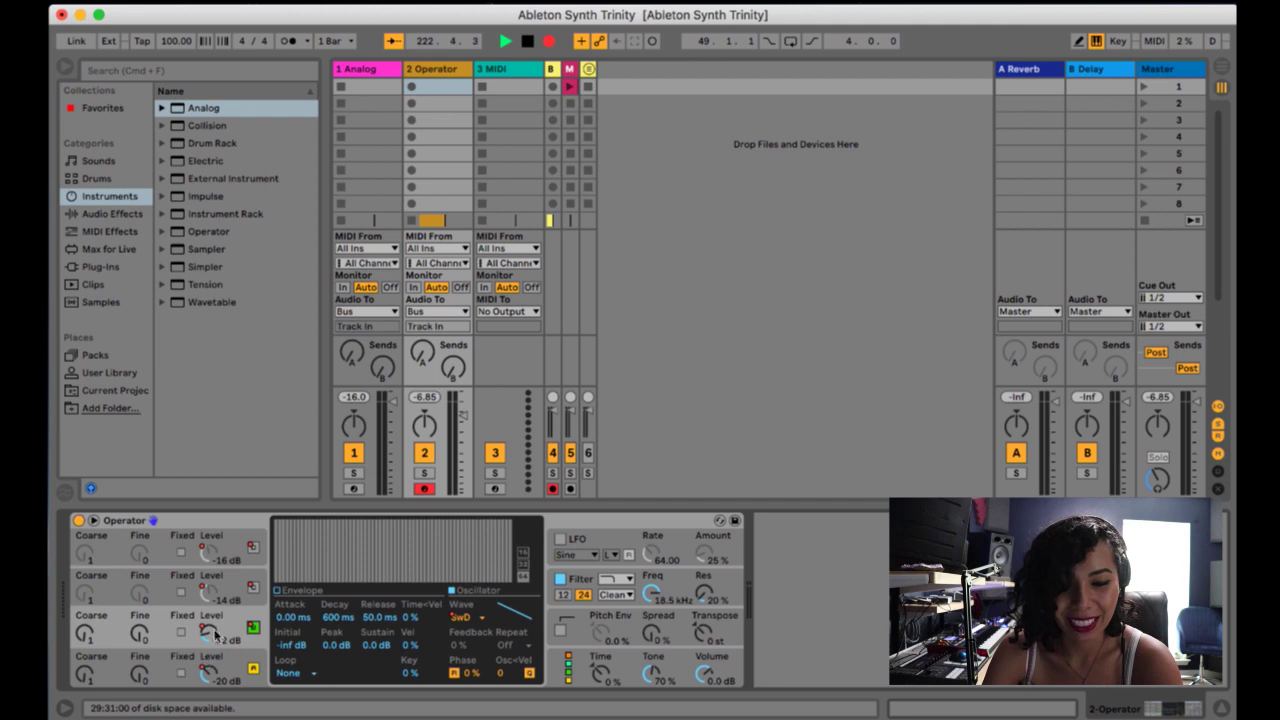
{"action": "left_click", "coordinate": [143, 622]}
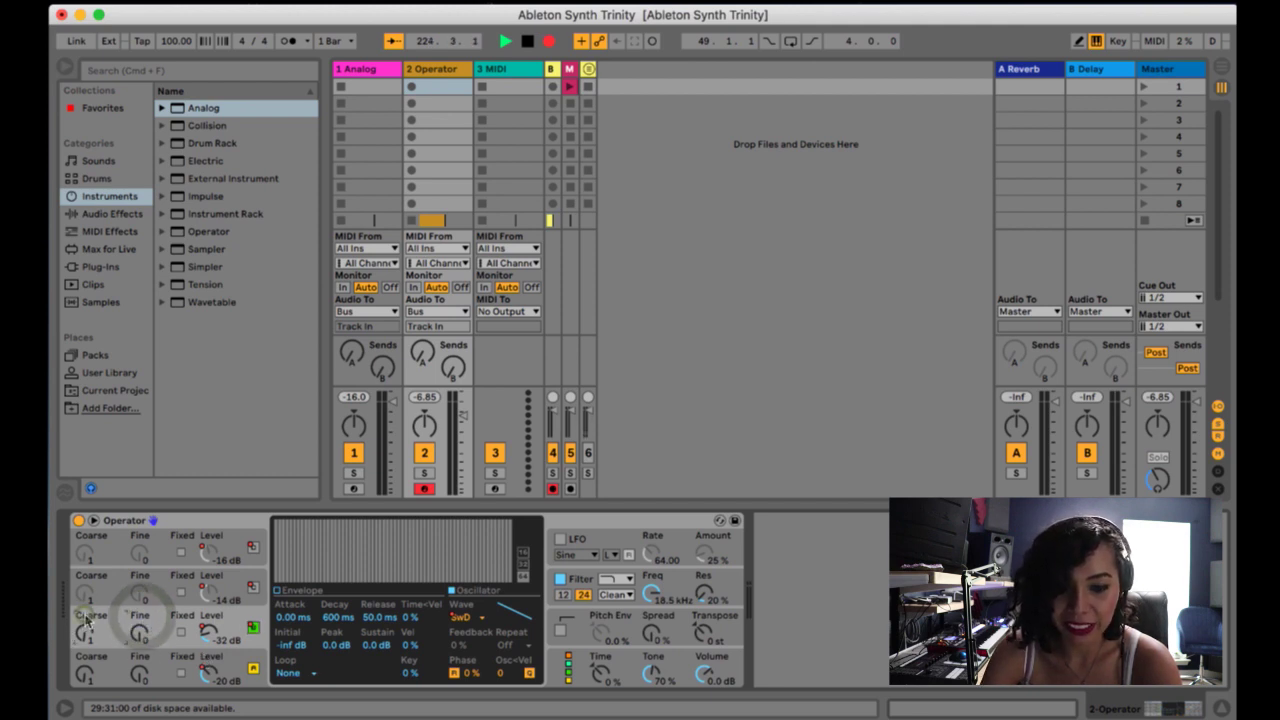
{"action": "left_click", "coordinate": [86, 620]}
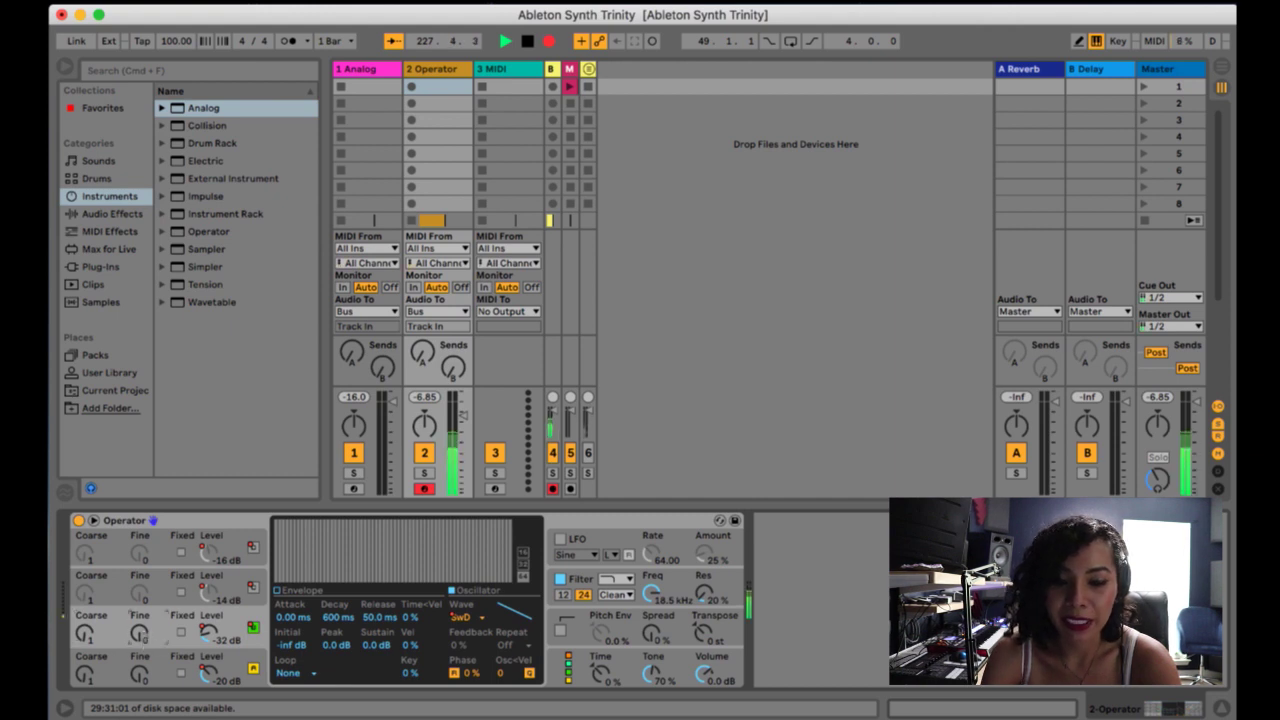
{"action": "left_click", "coordinate": [140, 633]}
{"action": "left_click_drag", "start_coordinate": [140, 633], "coordinate": [140, 603]}
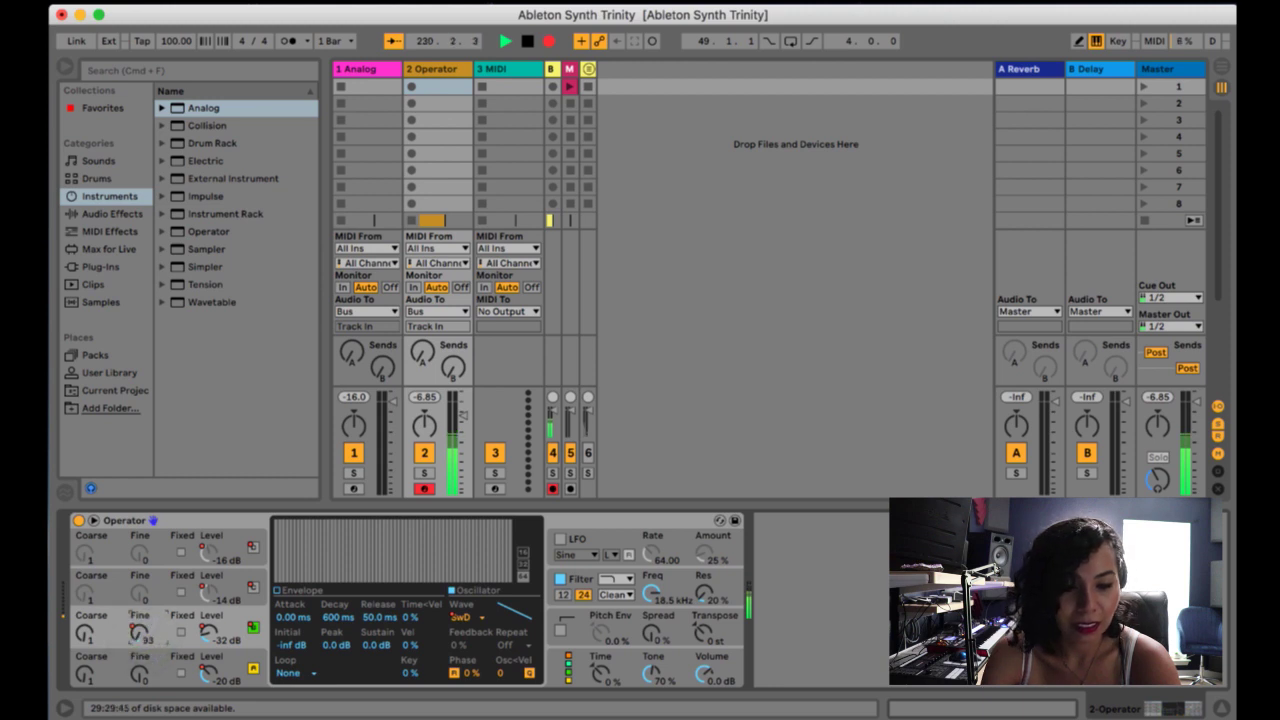
{"action": "left_click_drag", "start_coordinate": [210, 645], "coordinate": [210, 637]}
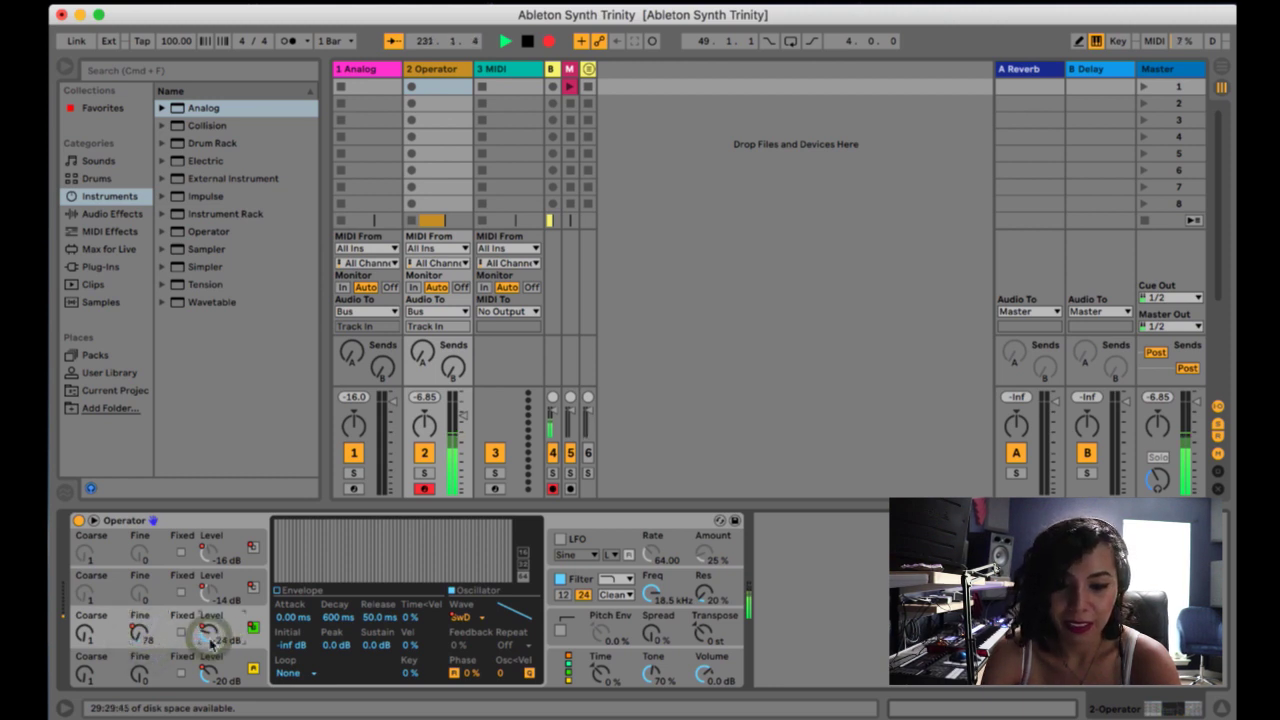
{"action": "left_click", "coordinate": [140, 634]}
- Set oscillator B's wave to Sine, and try out its fine tuning before returning it to 0 with coarse tuning at 5
{"action": "left_click", "coordinate": [460, 617]}
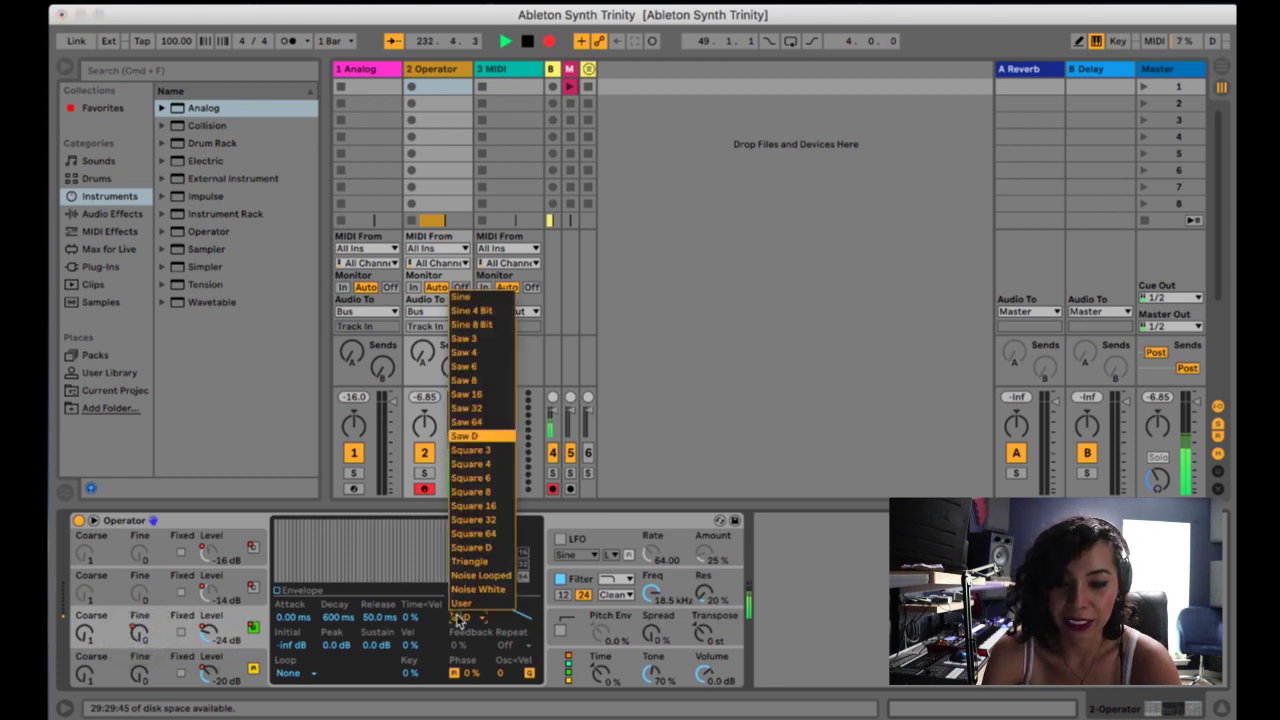
{"action": "left_click", "coordinate": [460, 297]}
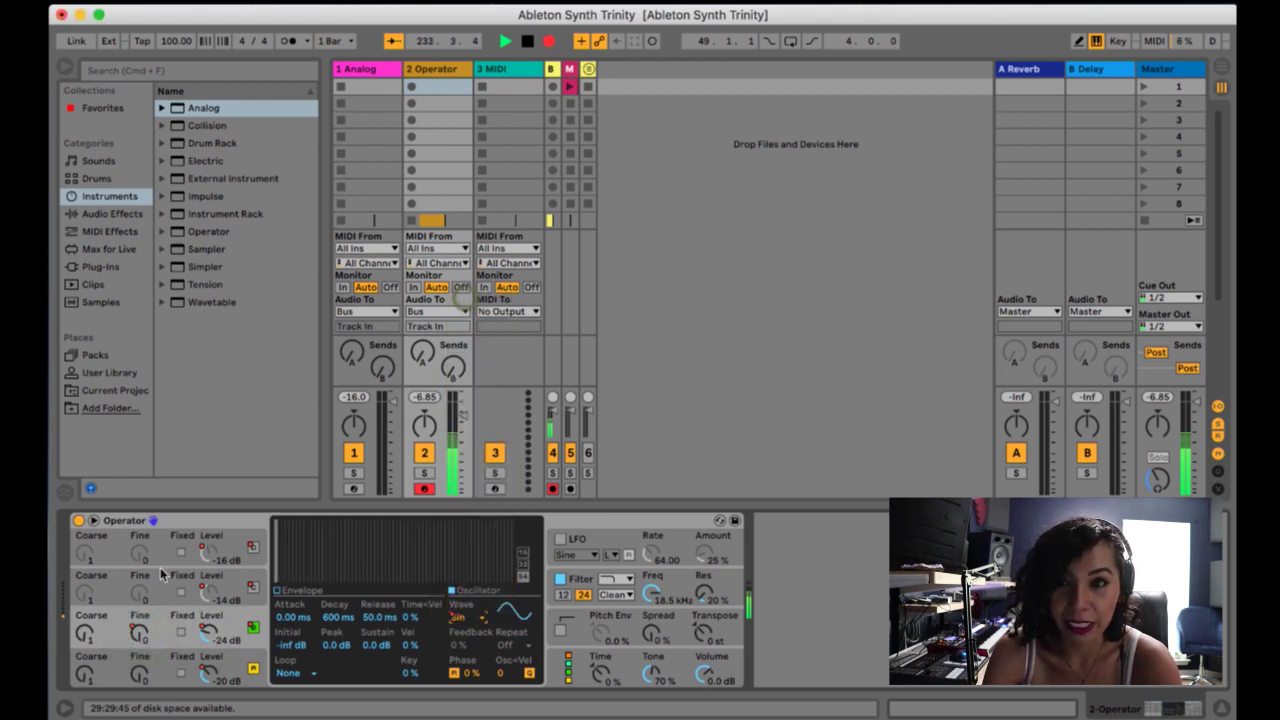
{"action": "left_click_drag", "start_coordinate": [140, 634], "coordinate": [140, 624]}
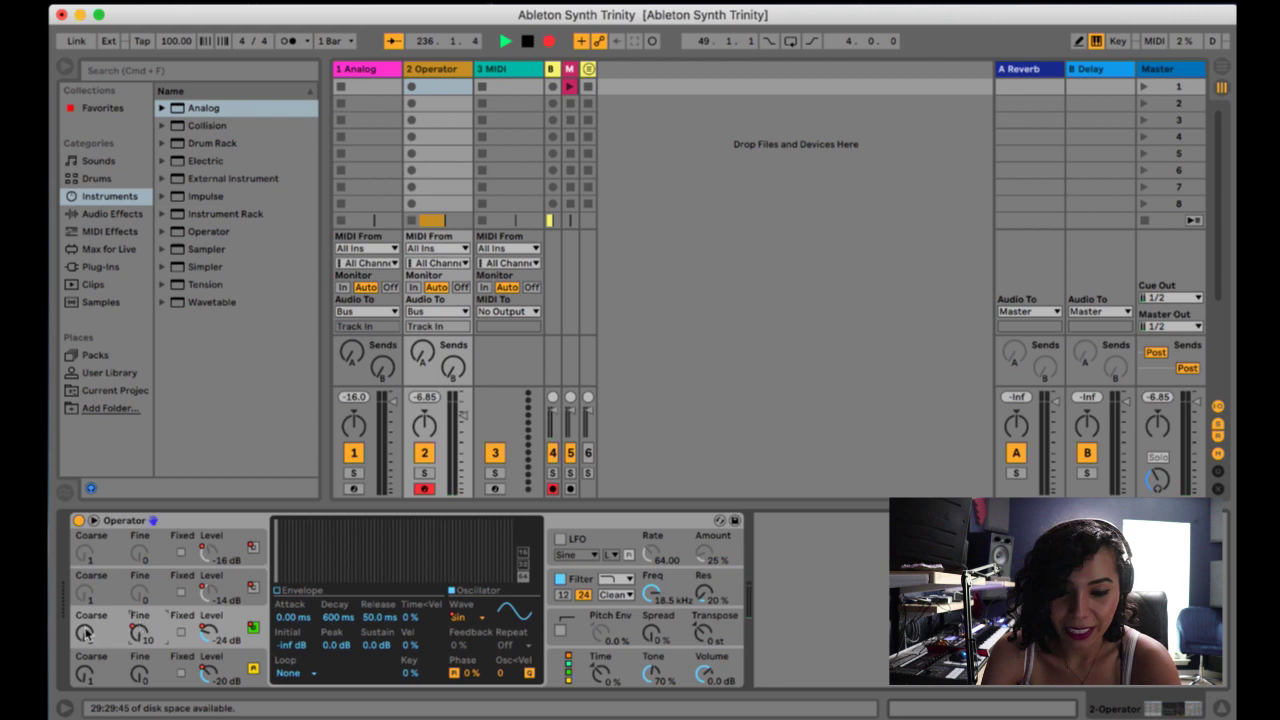
{"action": "left_click", "coordinate": [87, 636]}
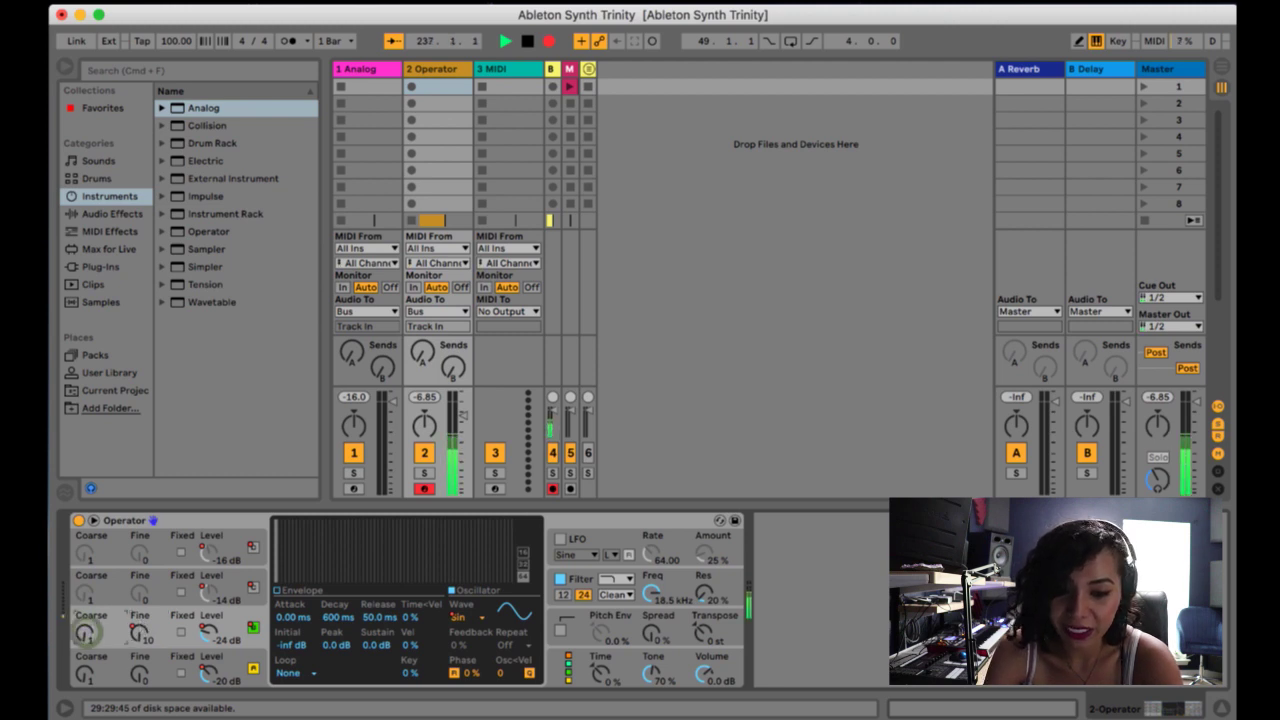
{"action": "left_click_drag", "start_coordinate": [138, 630], "coordinate": [87, 646]}
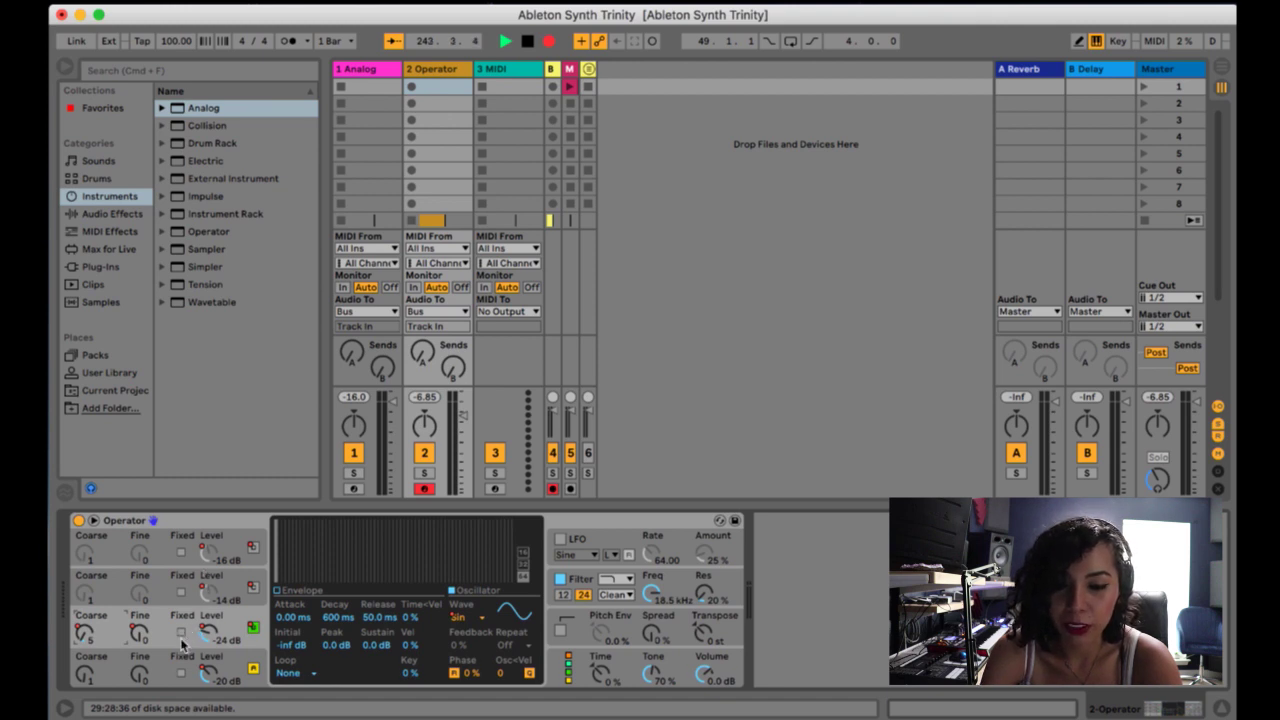
- Switch off oscillator B and give oscillator A a fixed frequency of 101 Hz
{"action": "left_click", "coordinate": [253, 627]}
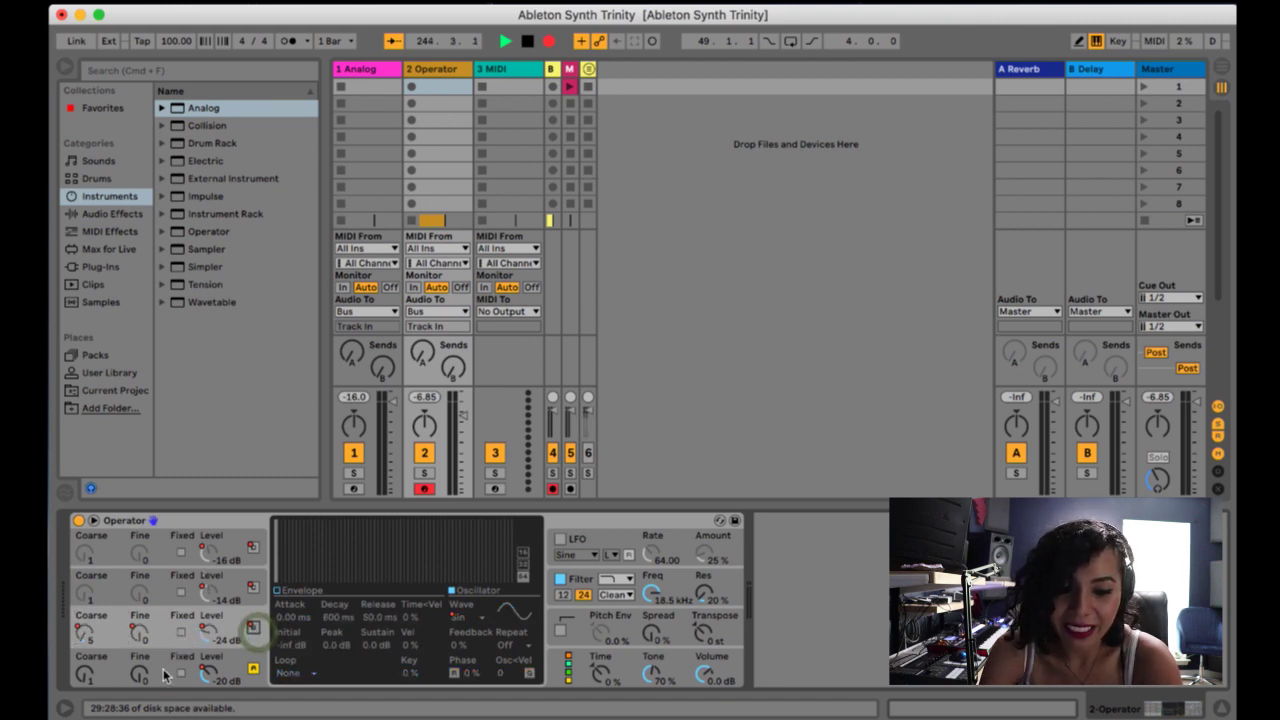
{"action": "left_click", "coordinate": [180, 672]}
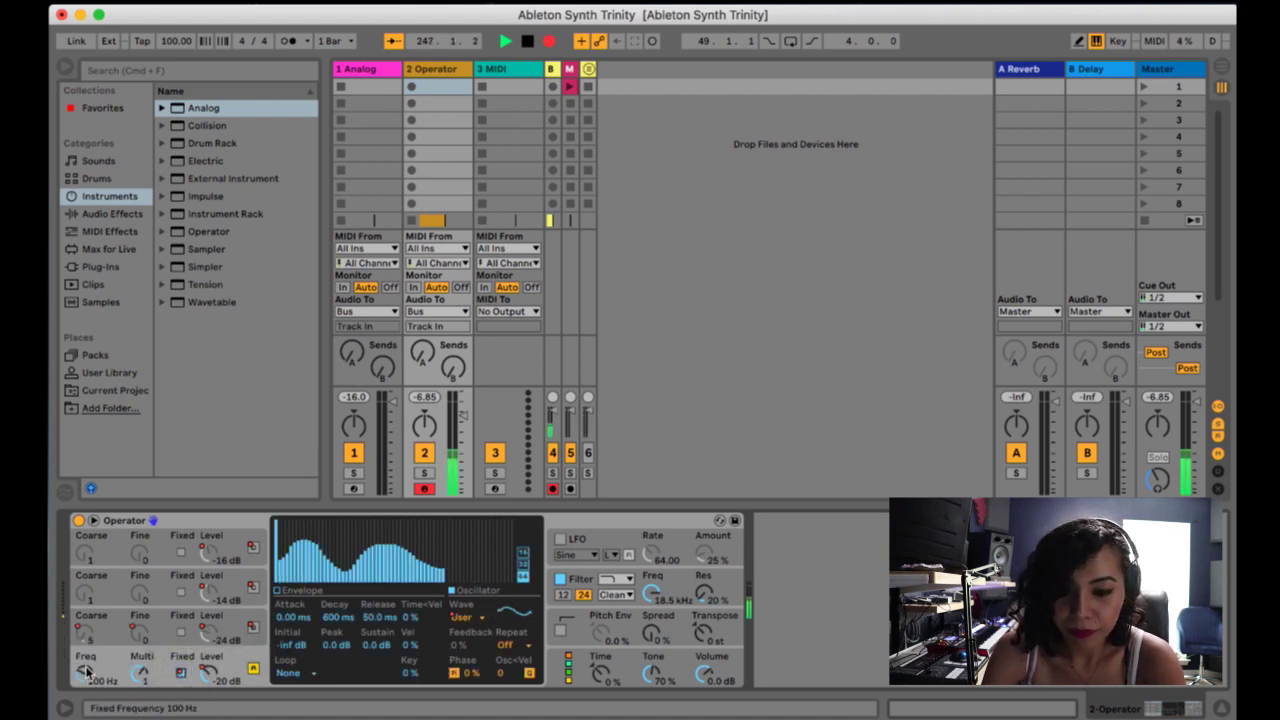
{"action": "mouse_move", "coordinate": [84, 668]}
{"action": "left_mouse_down"}
{"action": "mouse_move", "coordinate": [96, 642]}
{"action": "mouse_move", "coordinate": [89, 678]}
{"action": "left_mouse_up"}
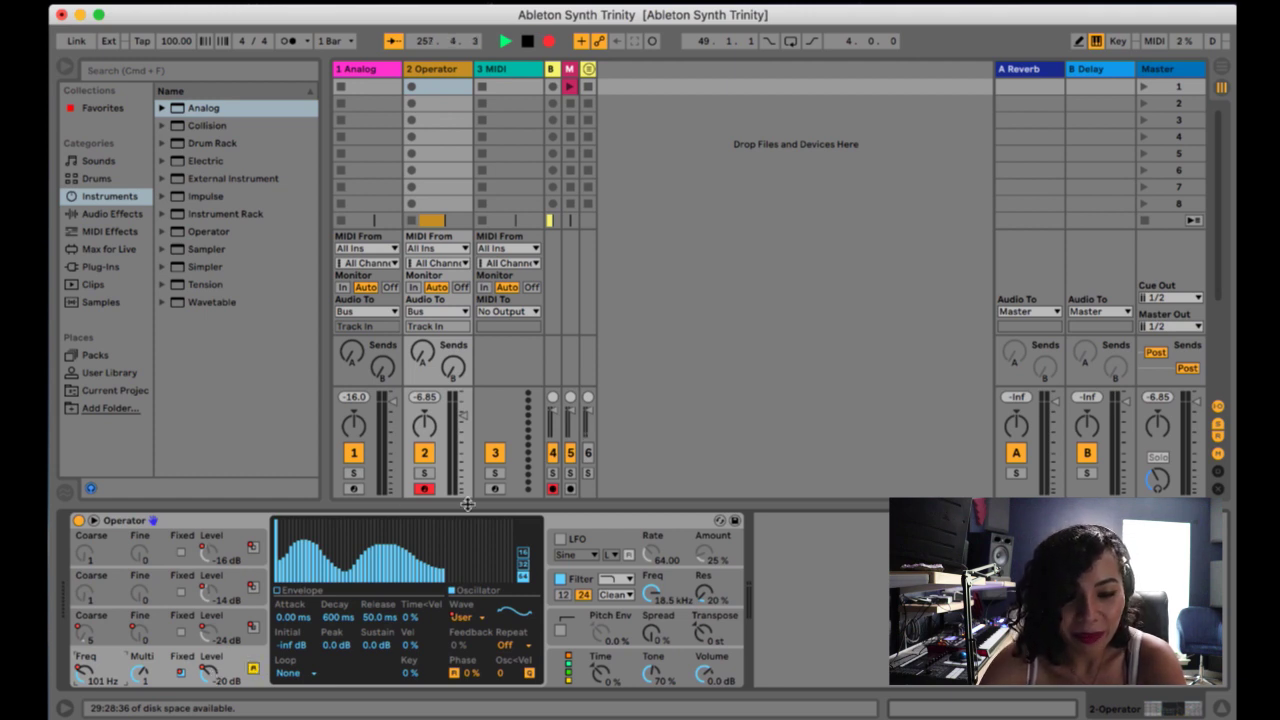
- Show the LFO, filter and pitch envelope settings in turn, and switch on the pitch envelope
{"action": "left_click", "coordinate": [620, 541]}
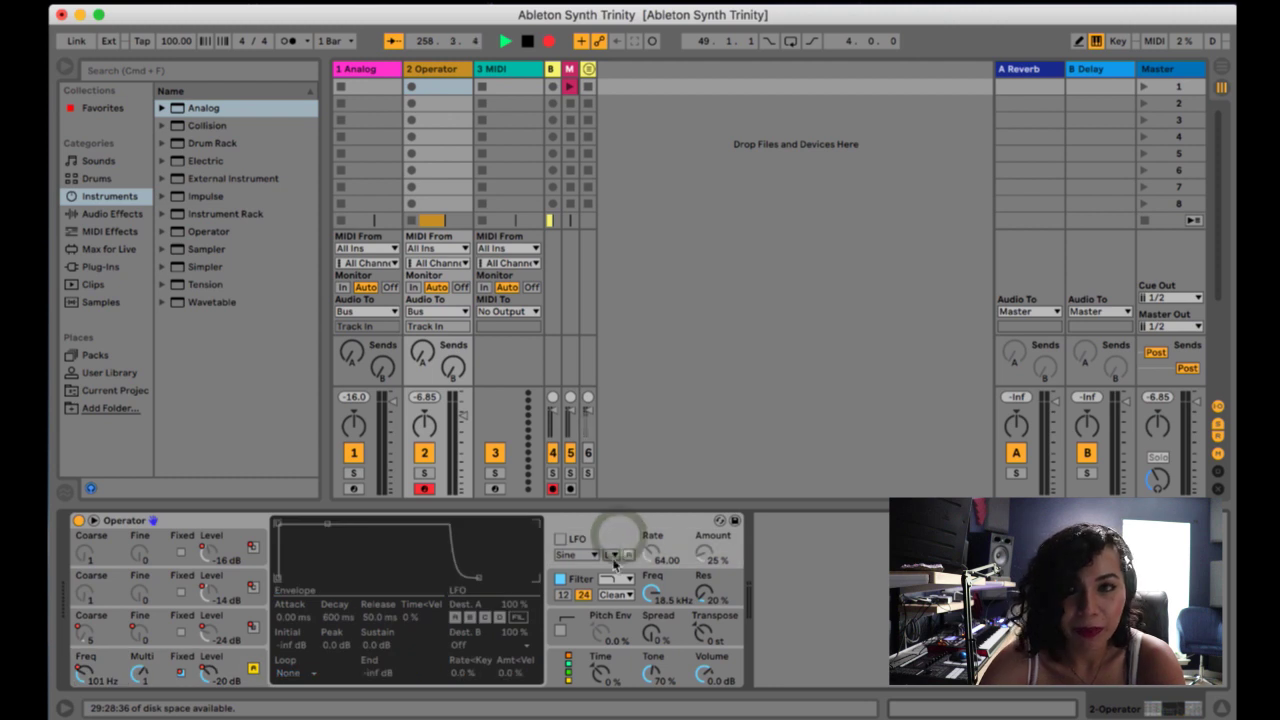
{"action": "left_click", "coordinate": [580, 580]}
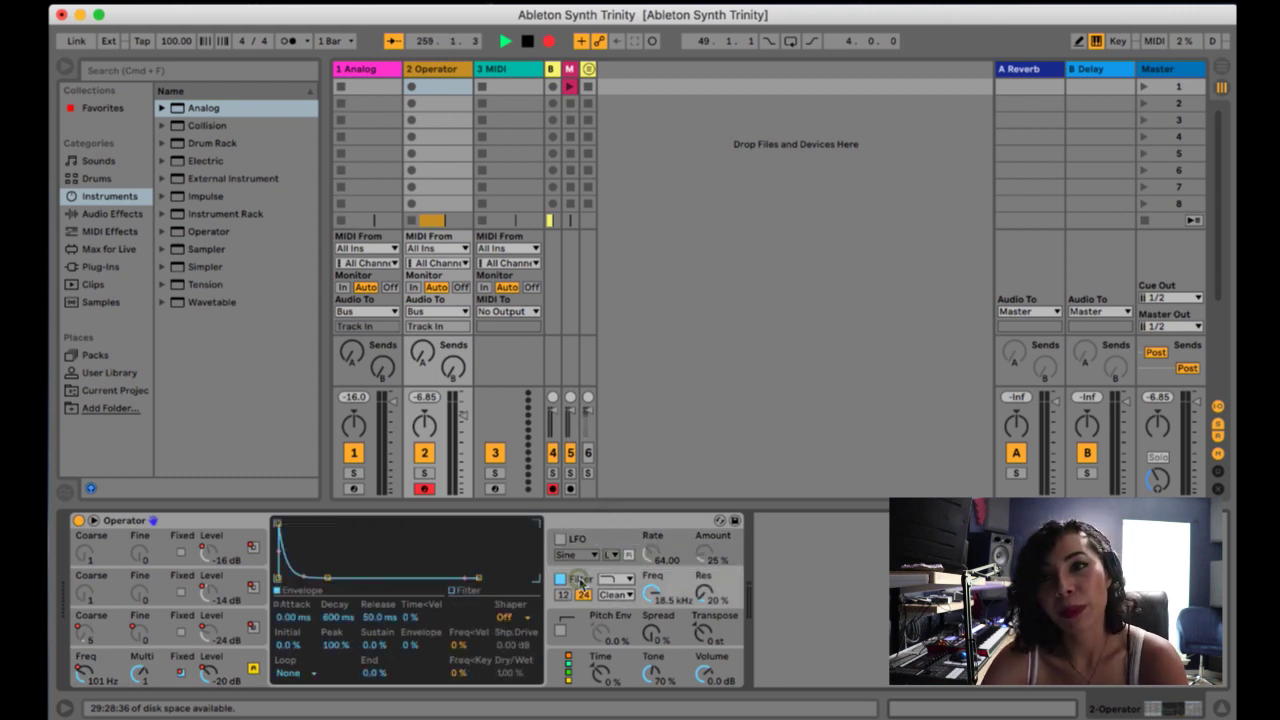
{"action": "left_click", "coordinate": [583, 628]}
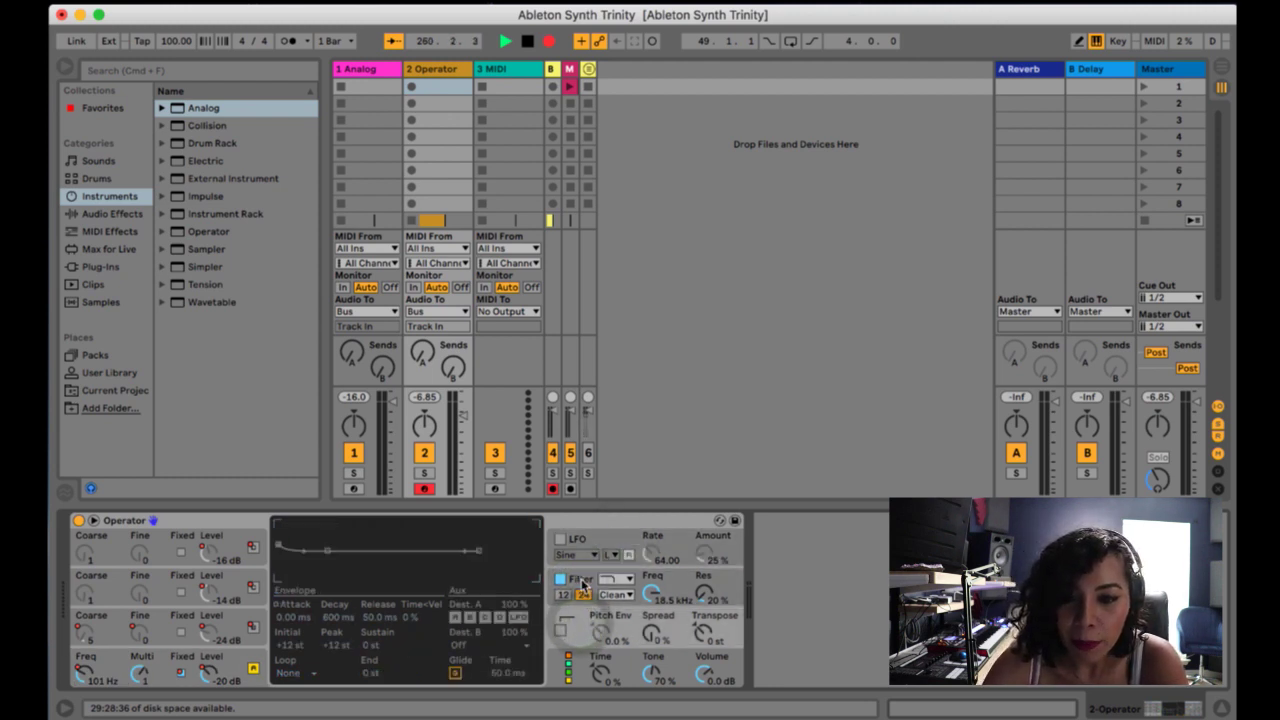
{"action": "left_click", "coordinate": [560, 631]}
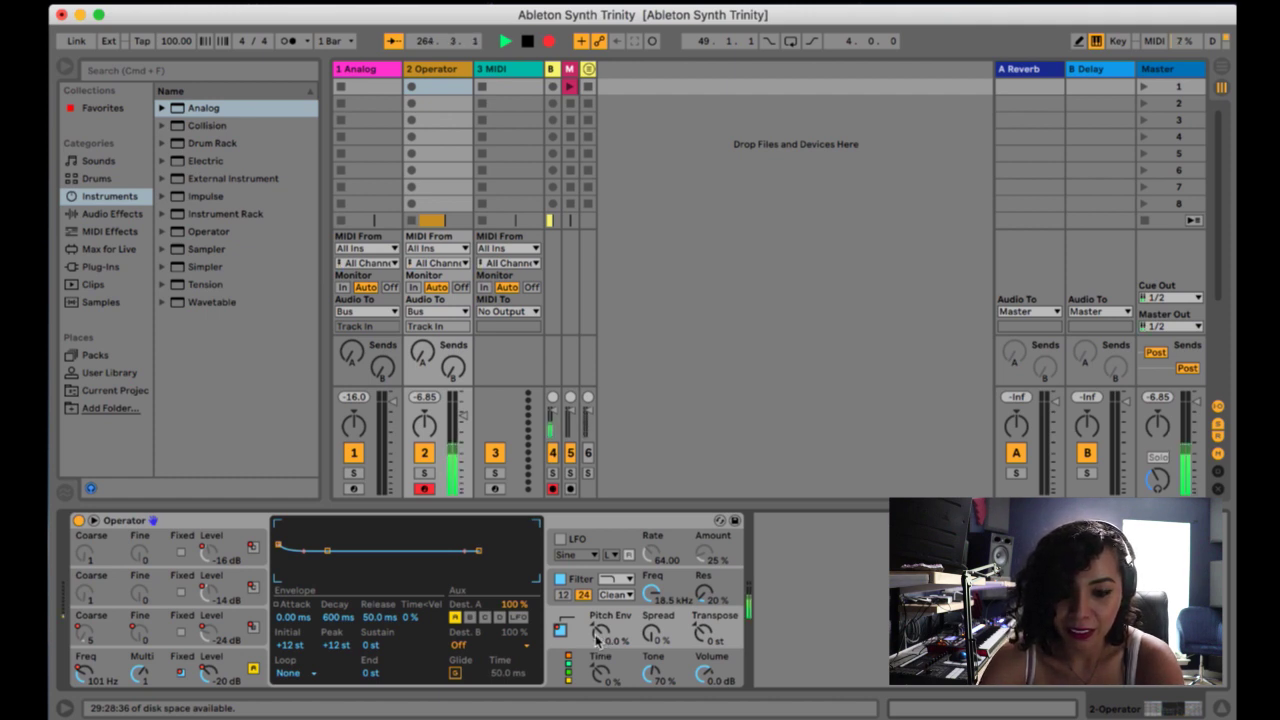
- Set oscillator A's wave to Sine and turn off its fixed frequency mode
{"action": "left_click", "coordinate": [234, 660]}
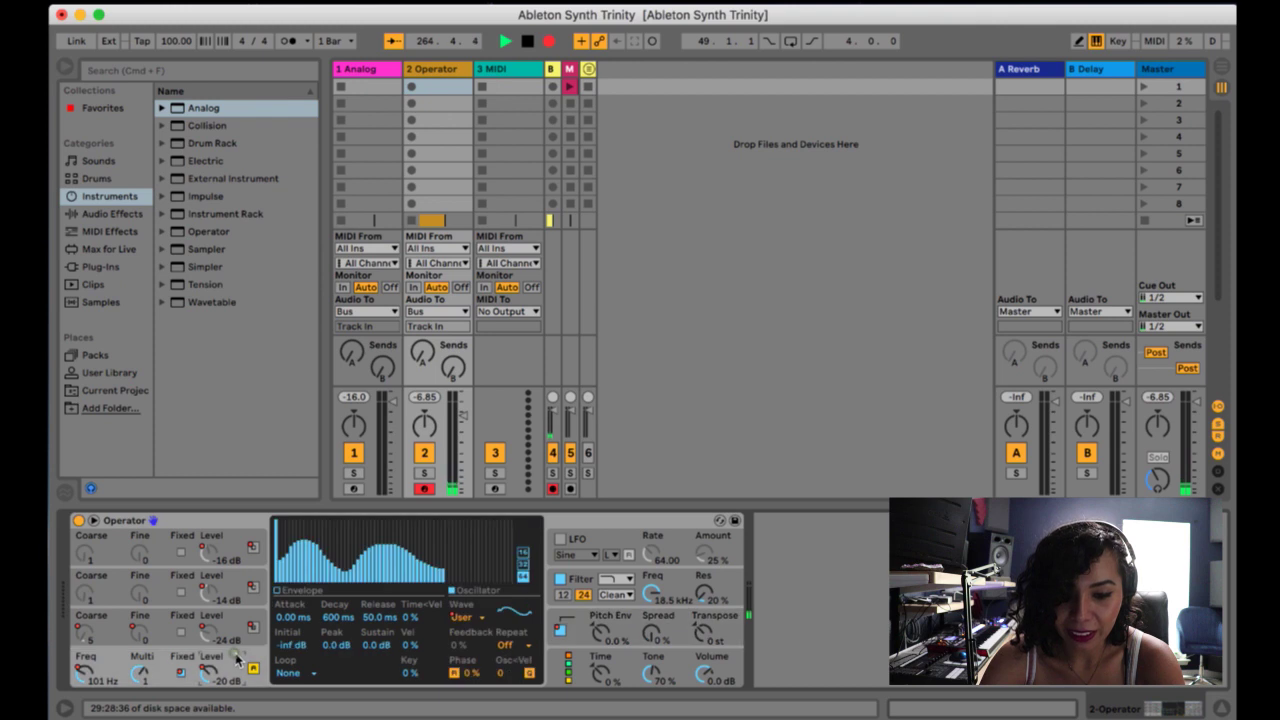
{"action": "left_click", "coordinate": [472, 618]}
{"action": "left_click", "coordinate": [488, 290]}
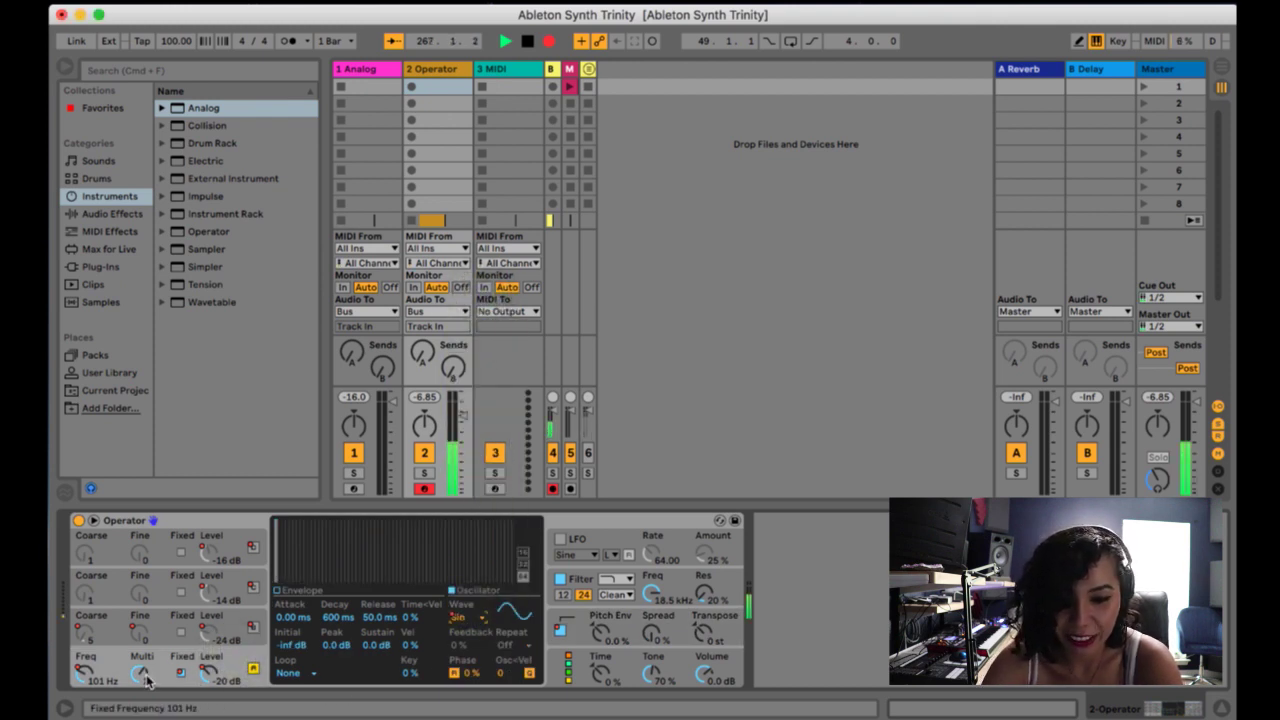
{"action": "left_click", "coordinate": [180, 672]}
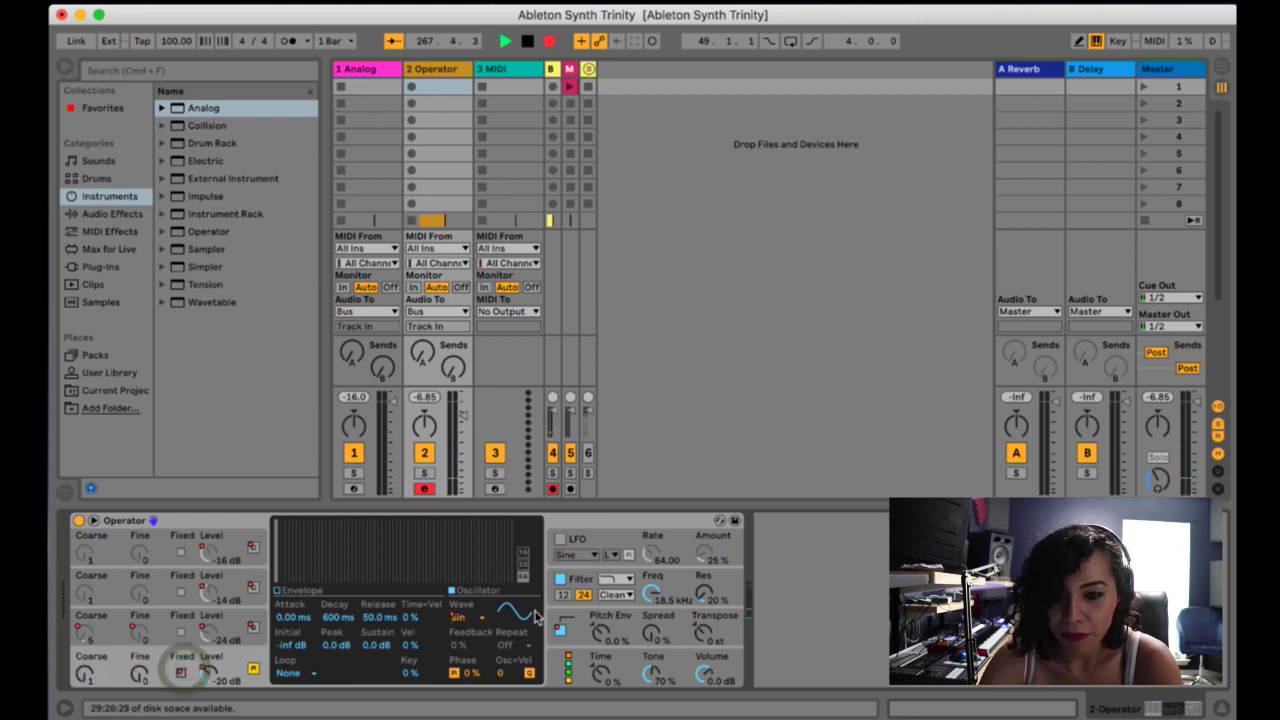
- Set the pitch envelope amount to -75%, Spread to 73% and Time to 100%
{"action": "left_click", "coordinate": [605, 634]}
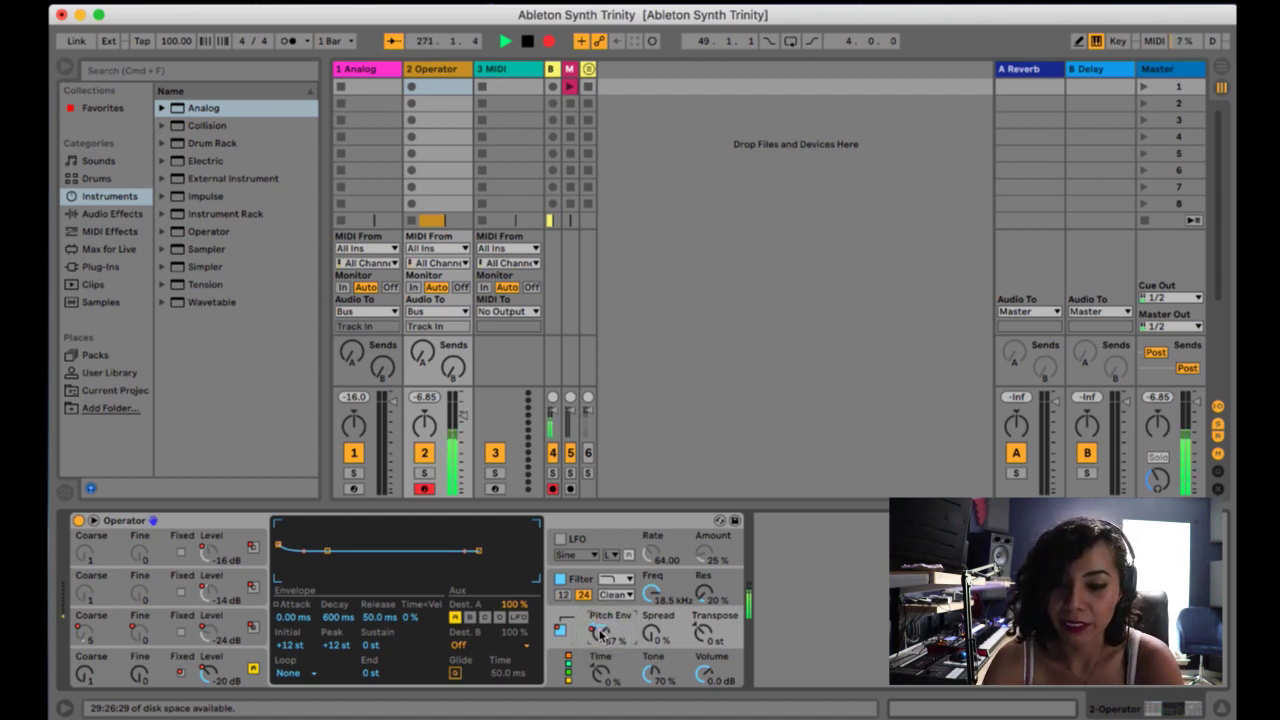
{"action": "left_click_drag", "start_coordinate": [600, 633], "coordinate": [601, 637]}
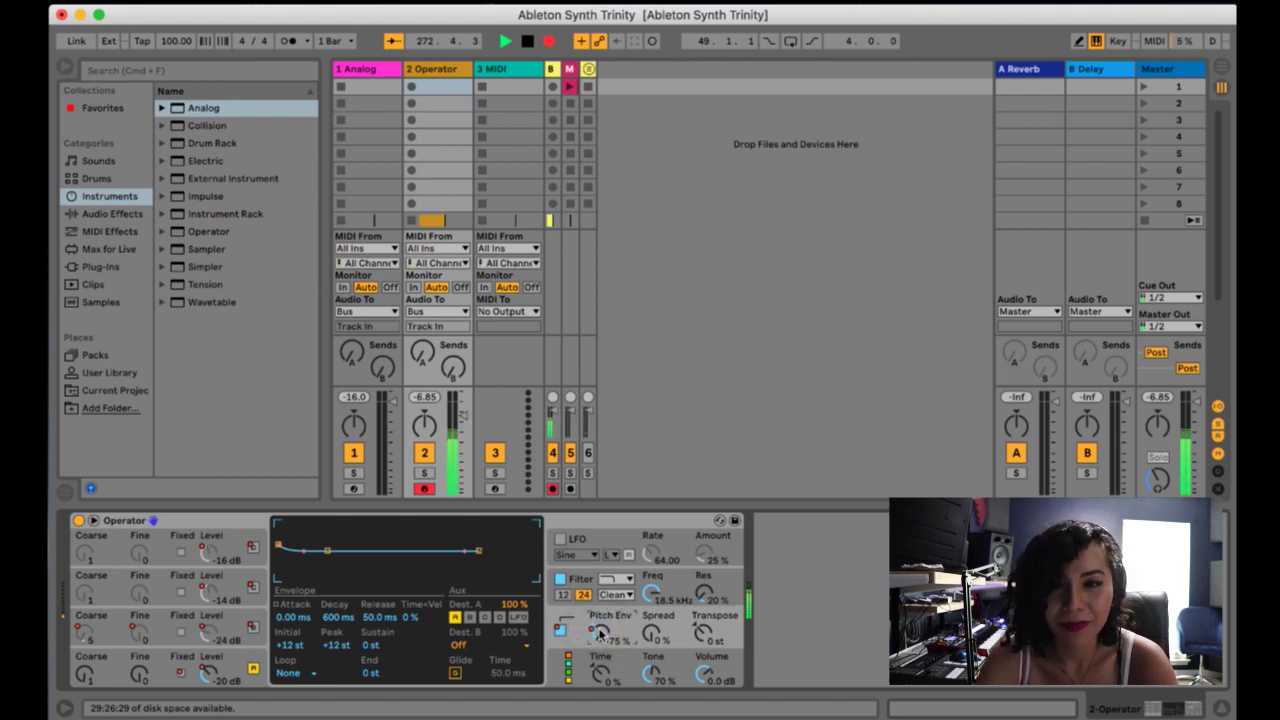
{"action": "left_click_drag", "start_coordinate": [655, 636], "coordinate": [657, 645]}
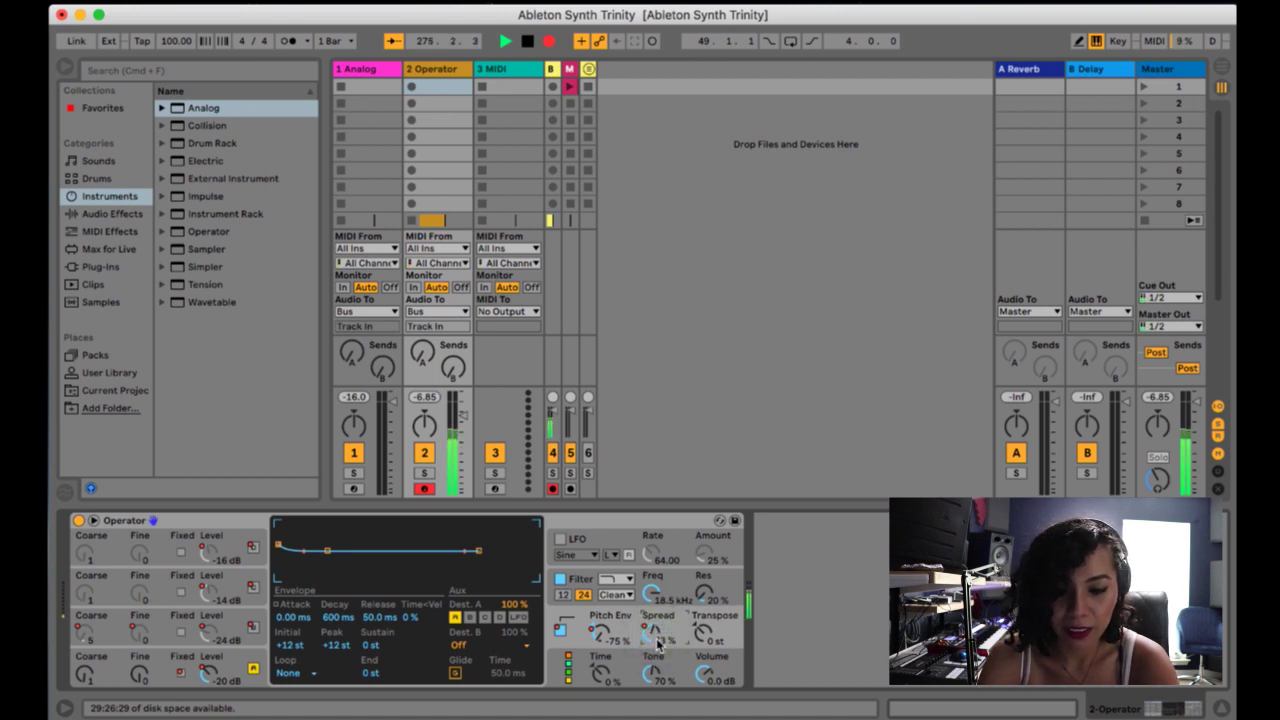
{"action": "left_click_drag", "start_coordinate": [601, 675], "coordinate": [601, 676]}
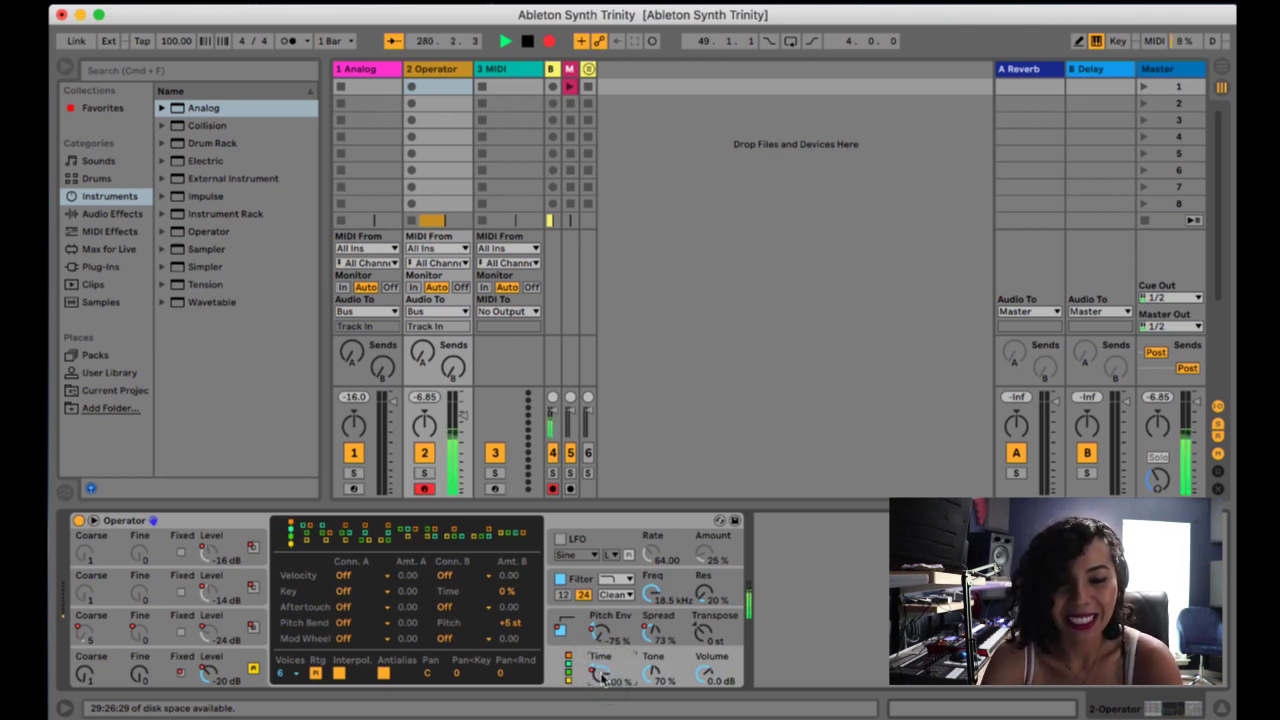
- Switch on oscillators B, C and D alongside oscillator A
{"action": "left_click", "coordinate": [253, 666]}
{"action": "left_click", "coordinate": [253, 627]}
{"action": "left_click", "coordinate": [253, 587]}
{"action": "left_click", "coordinate": [254, 550]}
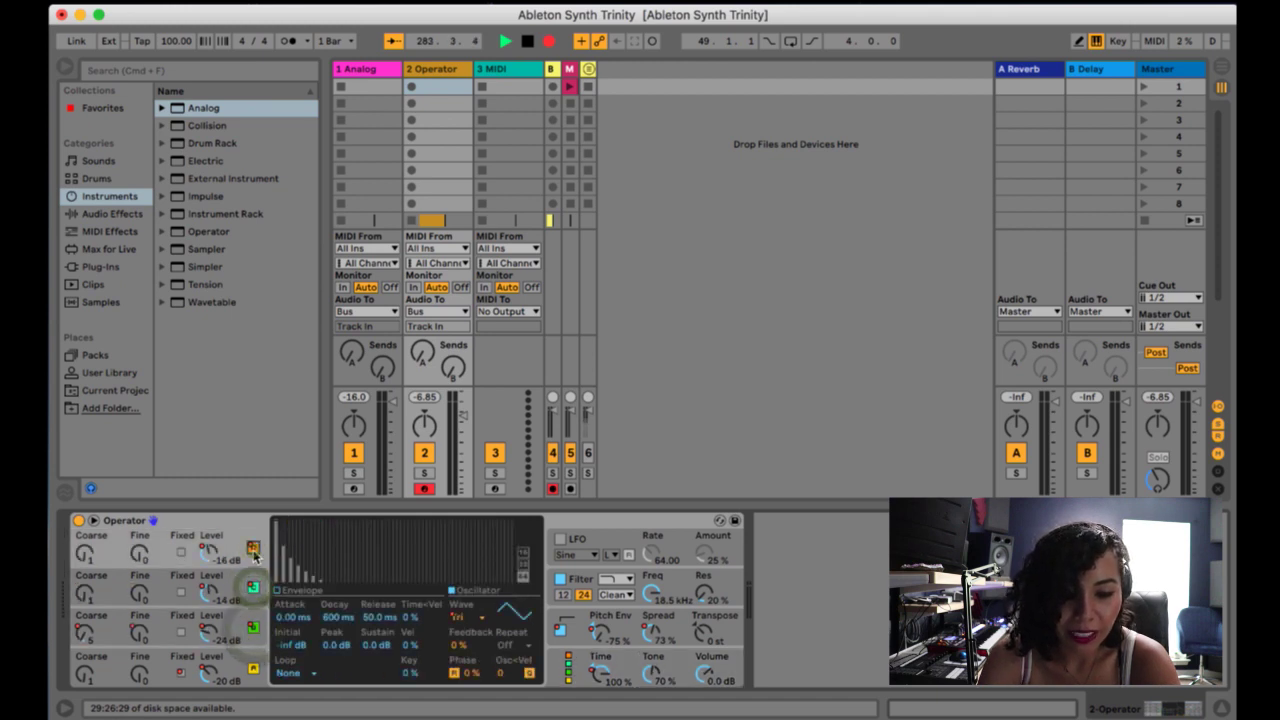
- Show Operator's global settings and examine the available voice counts without changing the number
{"action": "left_click", "coordinate": [262, 530]}
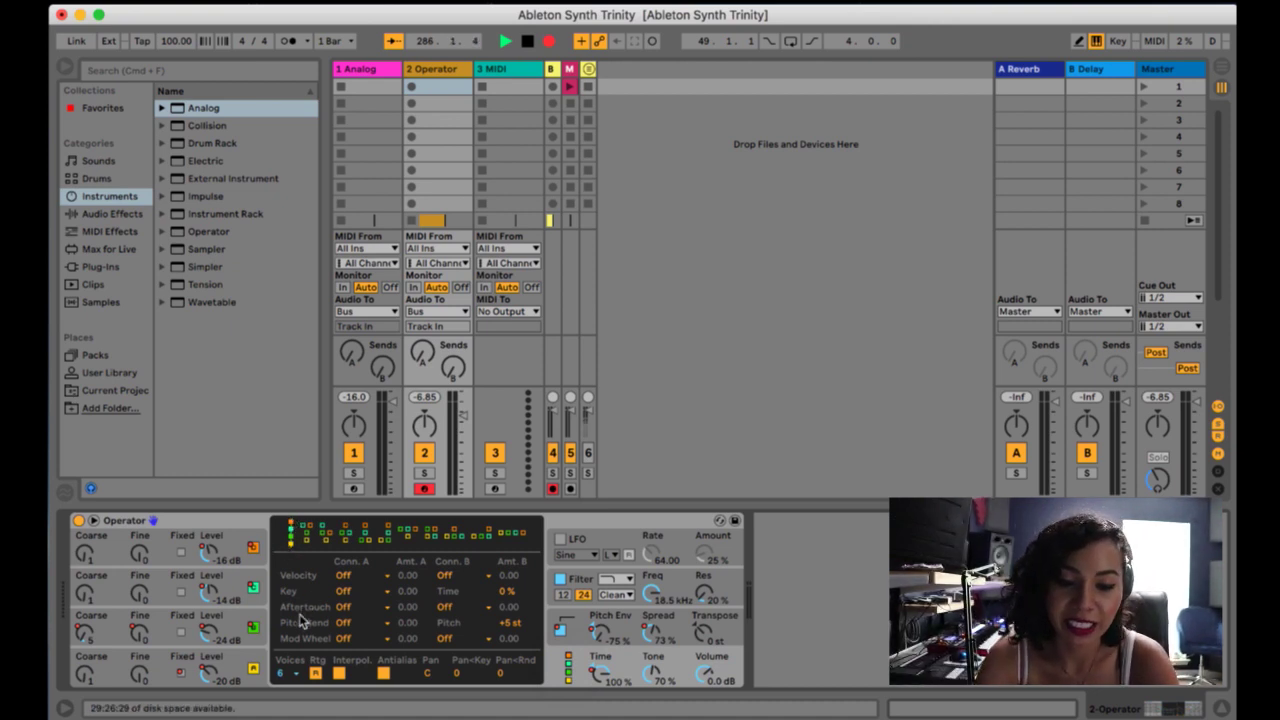
{"action": "left_click", "coordinate": [292, 673]}
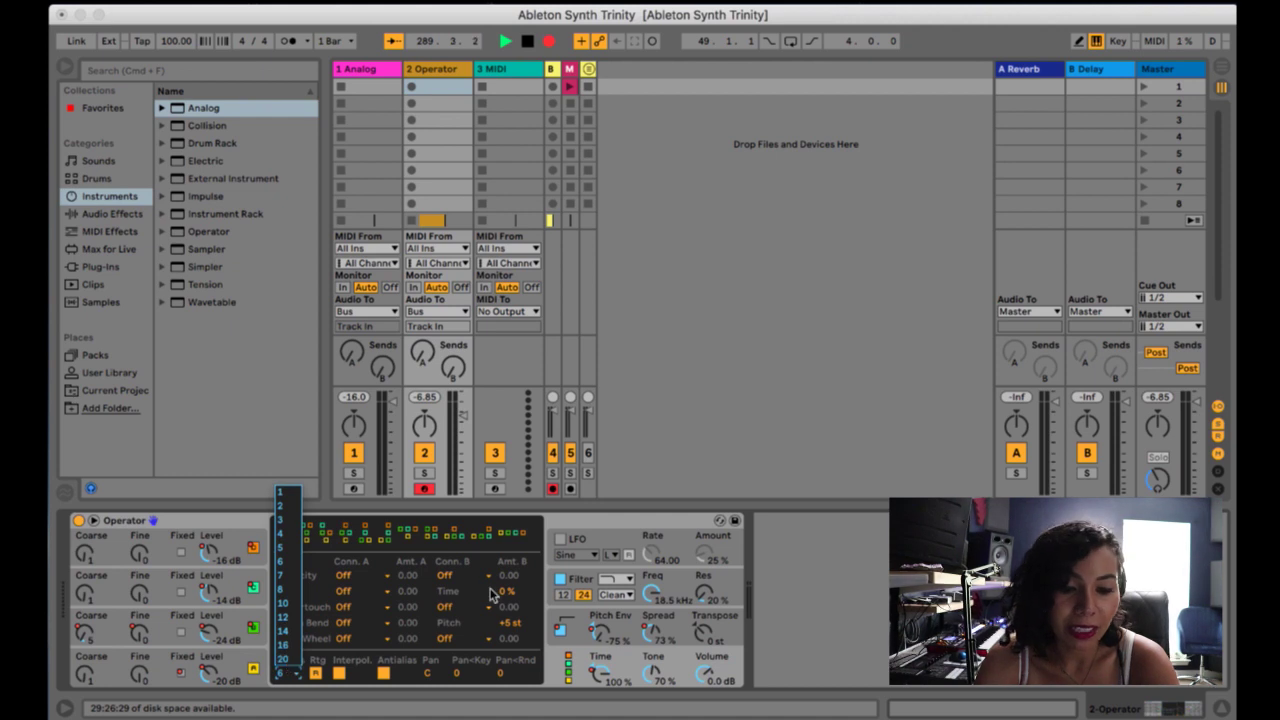
{"action": "left_click", "coordinate": [580, 530]}
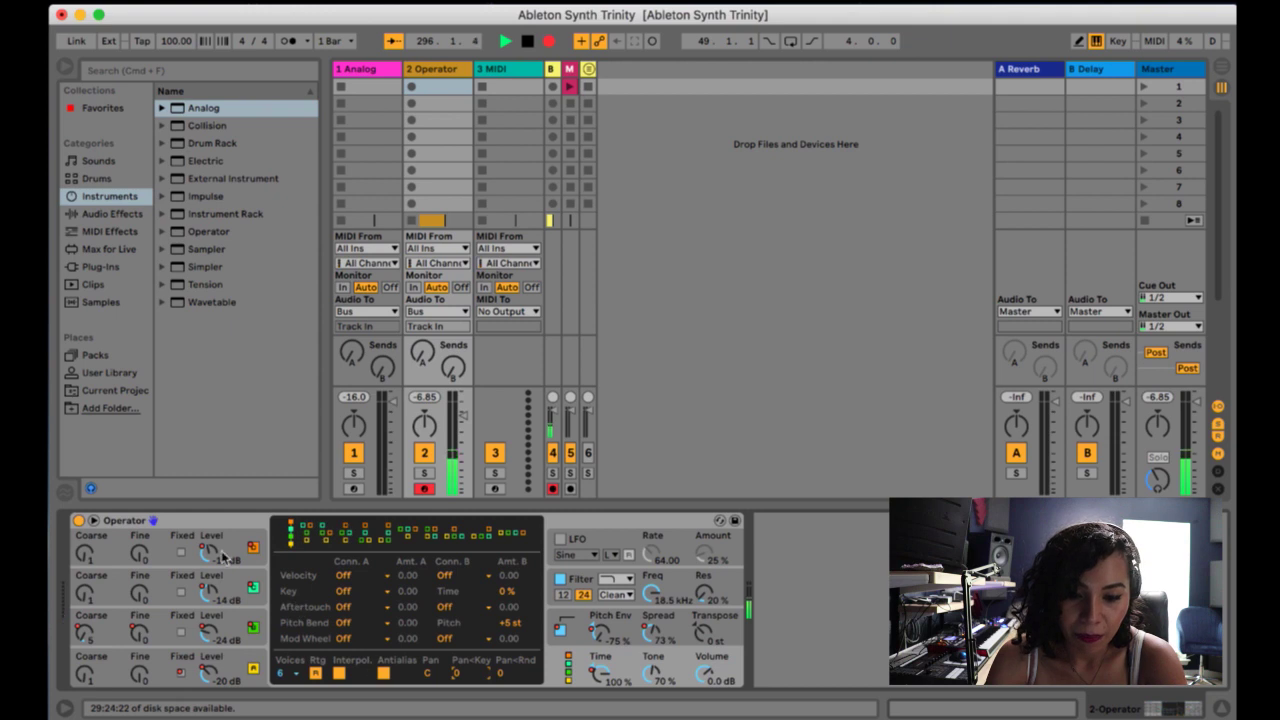
- Reset Time to 0%, and switch off the pitch envelope and oscillators D, C and B
{"action": "left_click", "coordinate": [561, 630]}
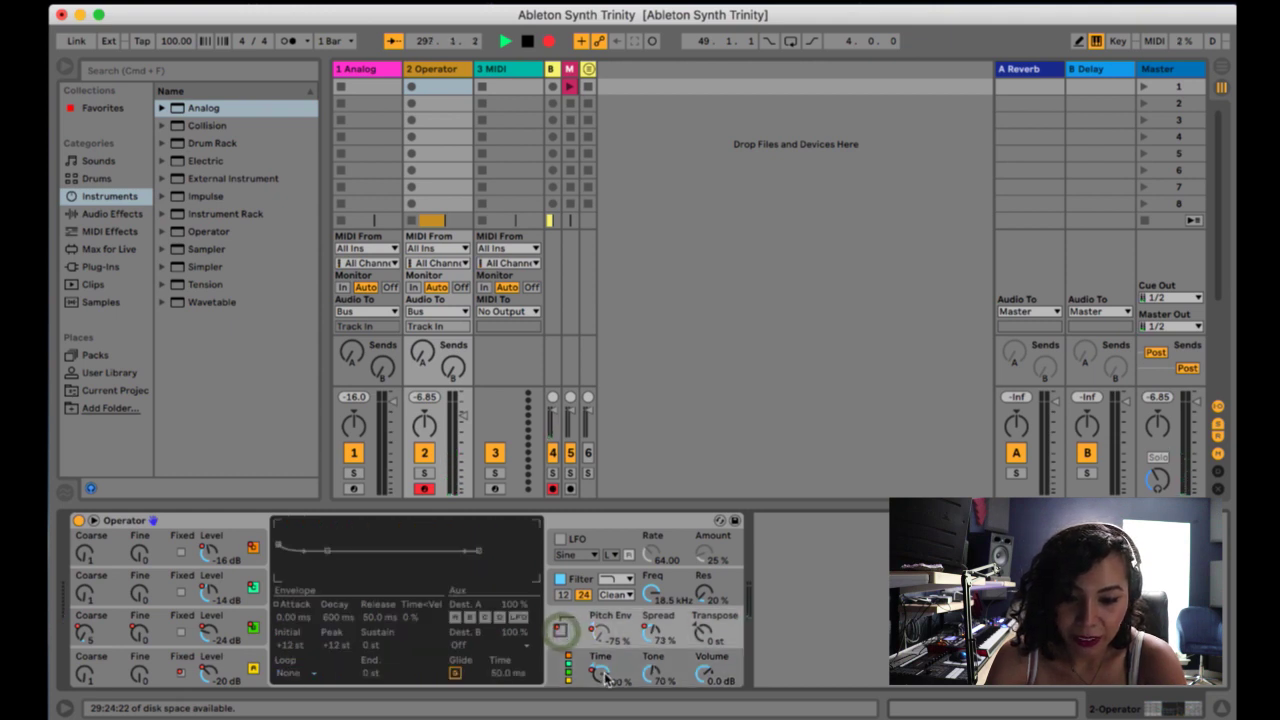
{"action": "left_click", "coordinate": [564, 662]}
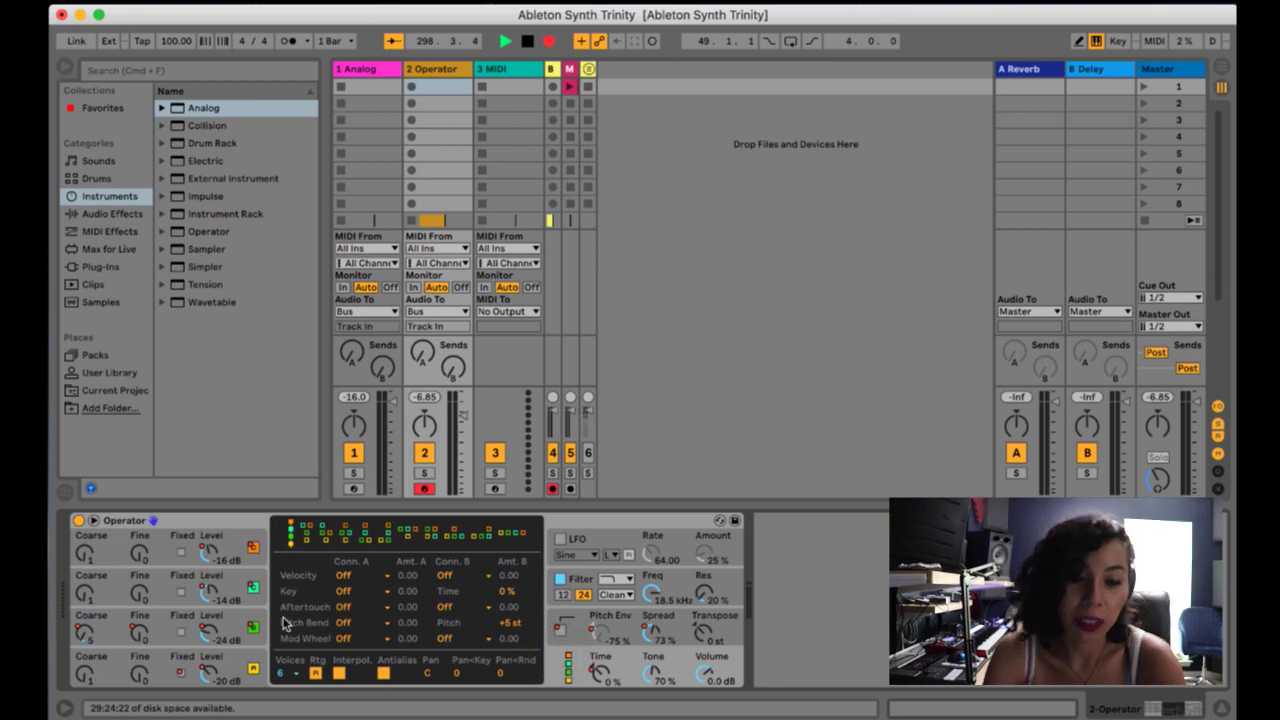
{"action": "left_click", "coordinate": [253, 547]}
{"action": "left_click", "coordinate": [253, 588]}
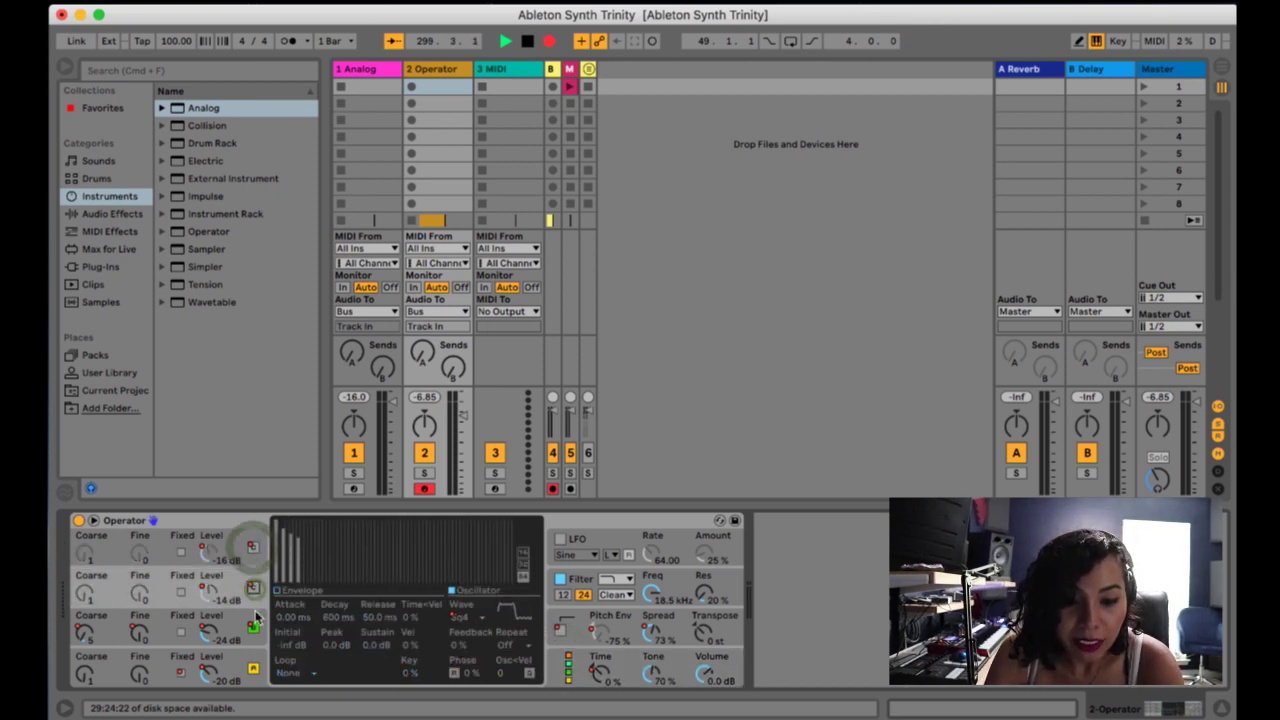
{"action": "left_click", "coordinate": [253, 627]}
{"action": "left_click", "coordinate": [257, 521]}
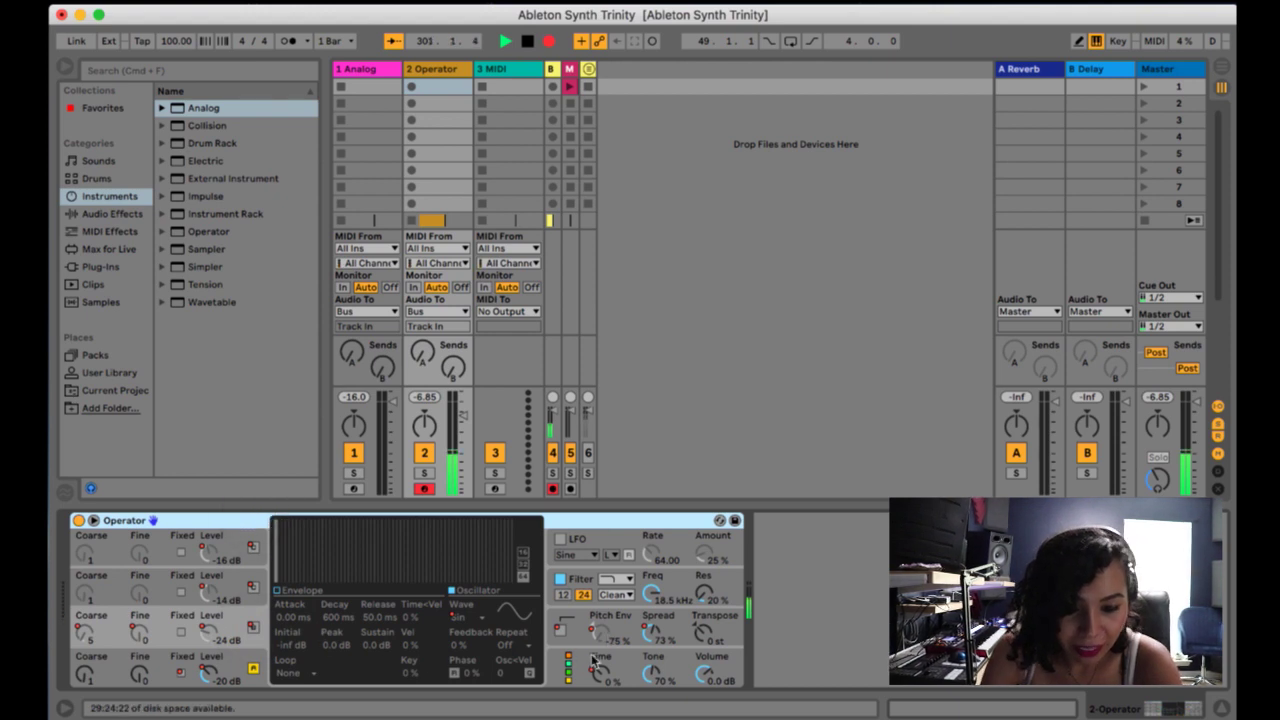
- Set Pan<Key to 100 in the global settings and view the modulation destinations available for Velocity
{"action": "left_click", "coordinate": [428, 672]}
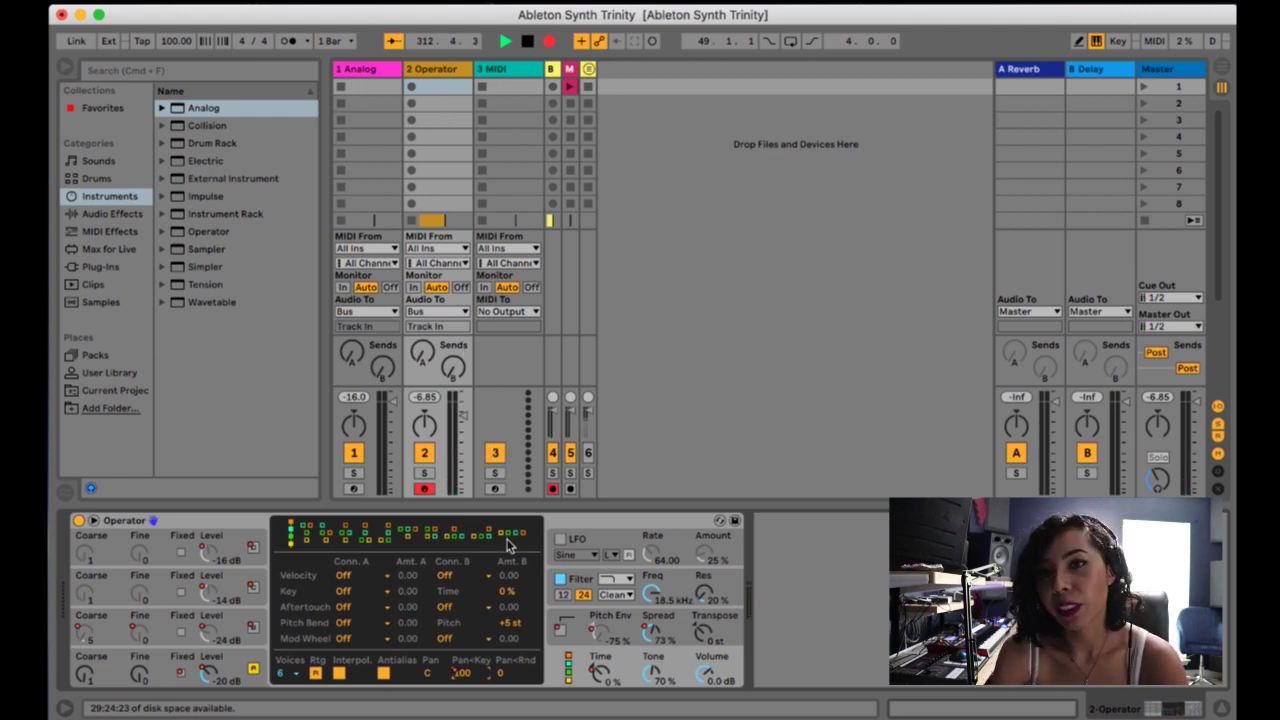
{"action": "left_click", "coordinate": [373, 578]}
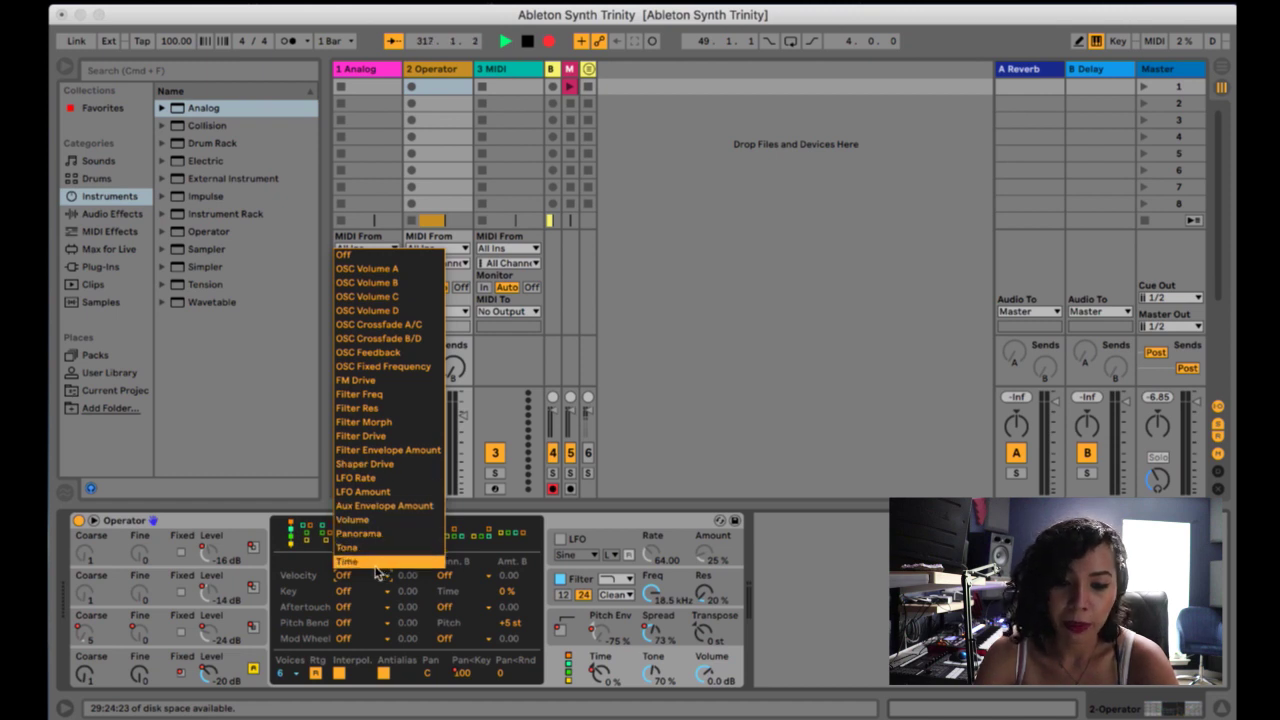
{"action": "left_click", "coordinate": [302, 580]}
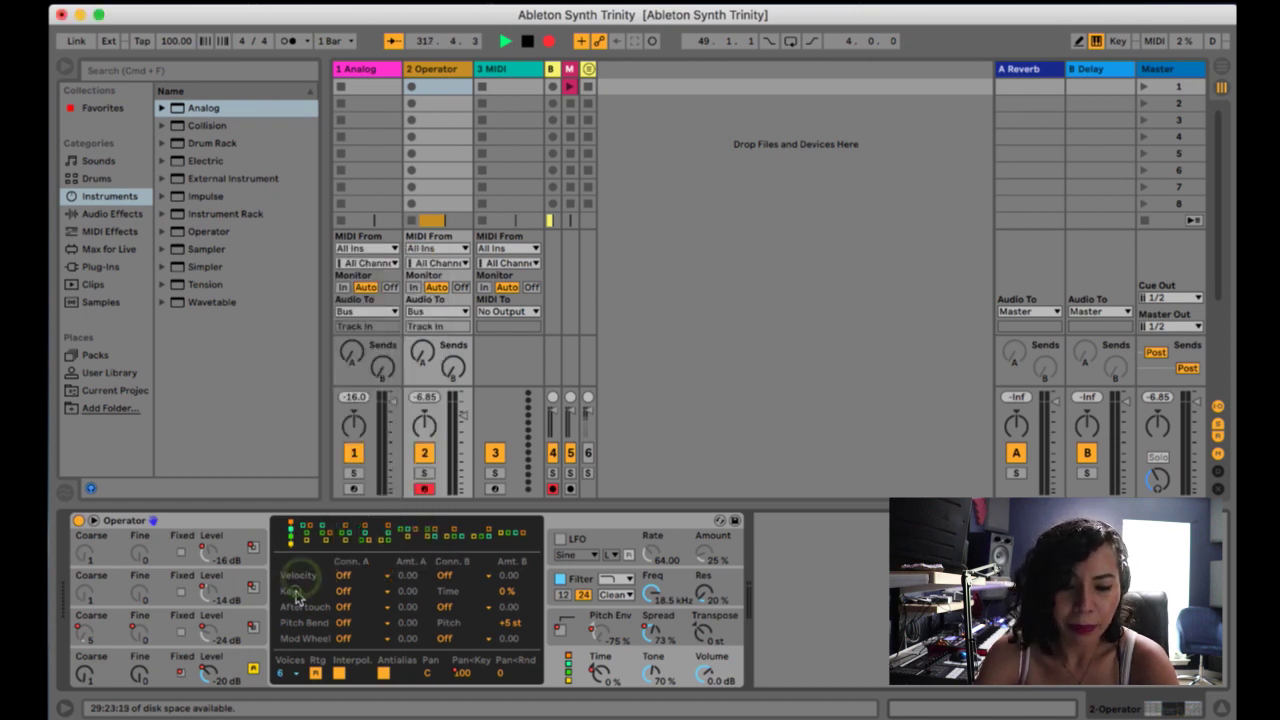
- Load the Wavetable instrument onto the third MIDI track and arm that track for recording
{"action": "left_click", "coordinate": [499, 70]}
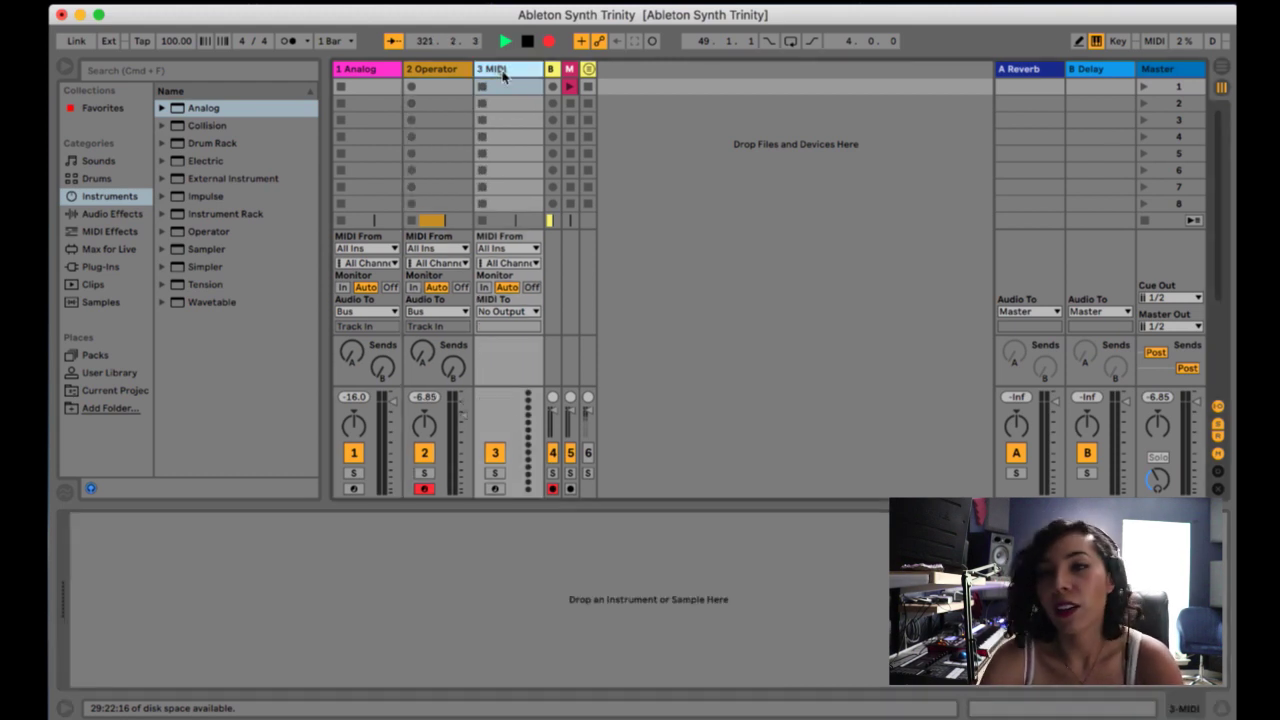
{"action": "double_click", "coordinate": [233, 303]}
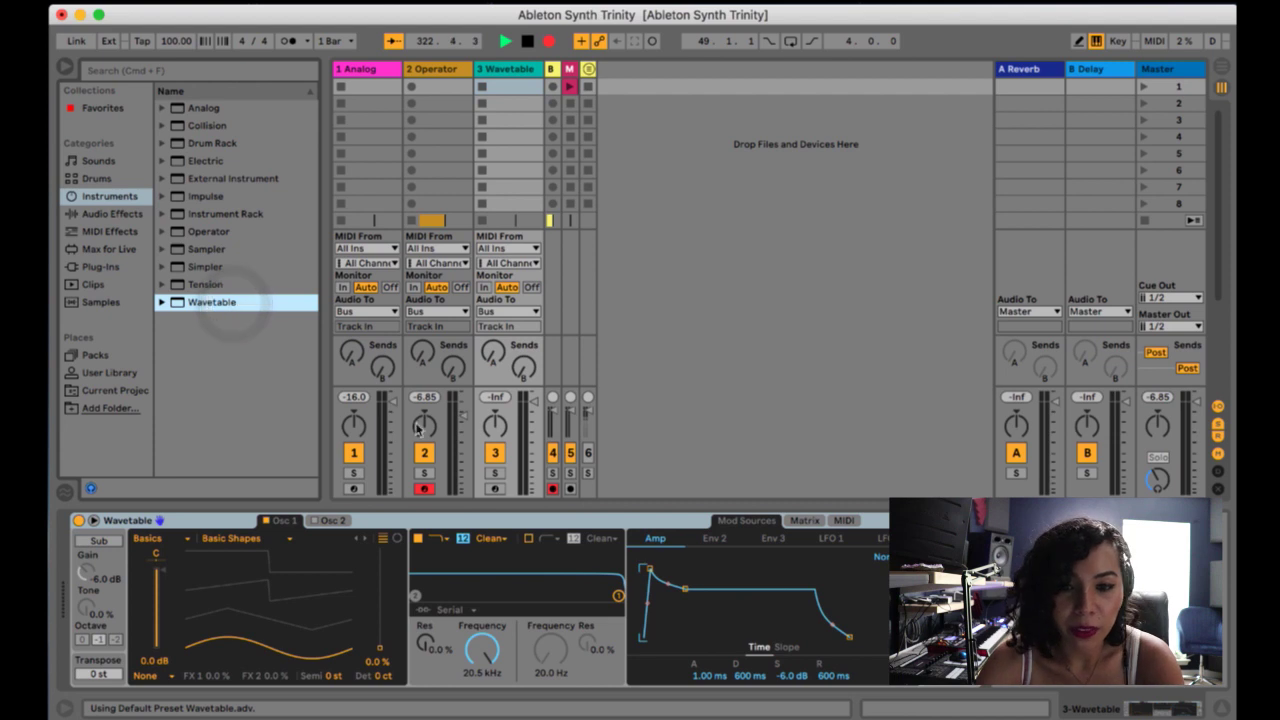
{"action": "left_click", "coordinate": [494, 488]}
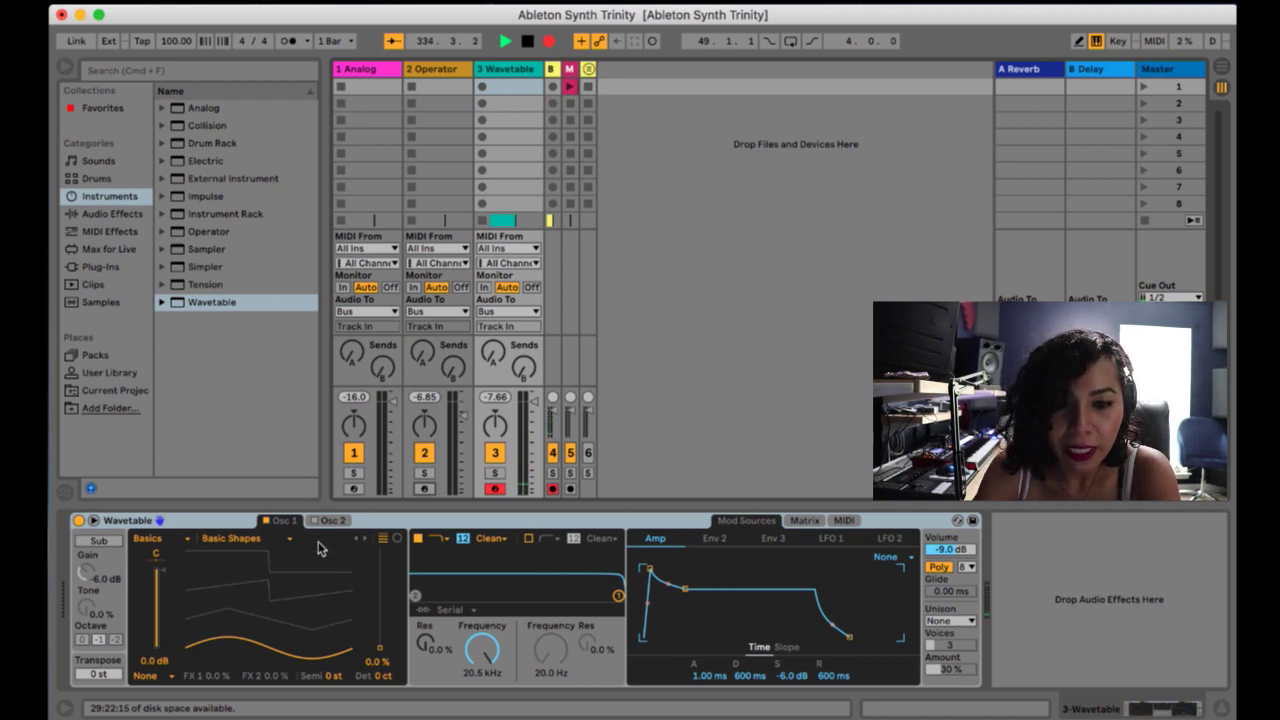
- Change Wavetable's oscillator 1 from Basic Shapes to the Beating 1 wavetable
{"action": "left_click", "coordinate": [281, 539]}
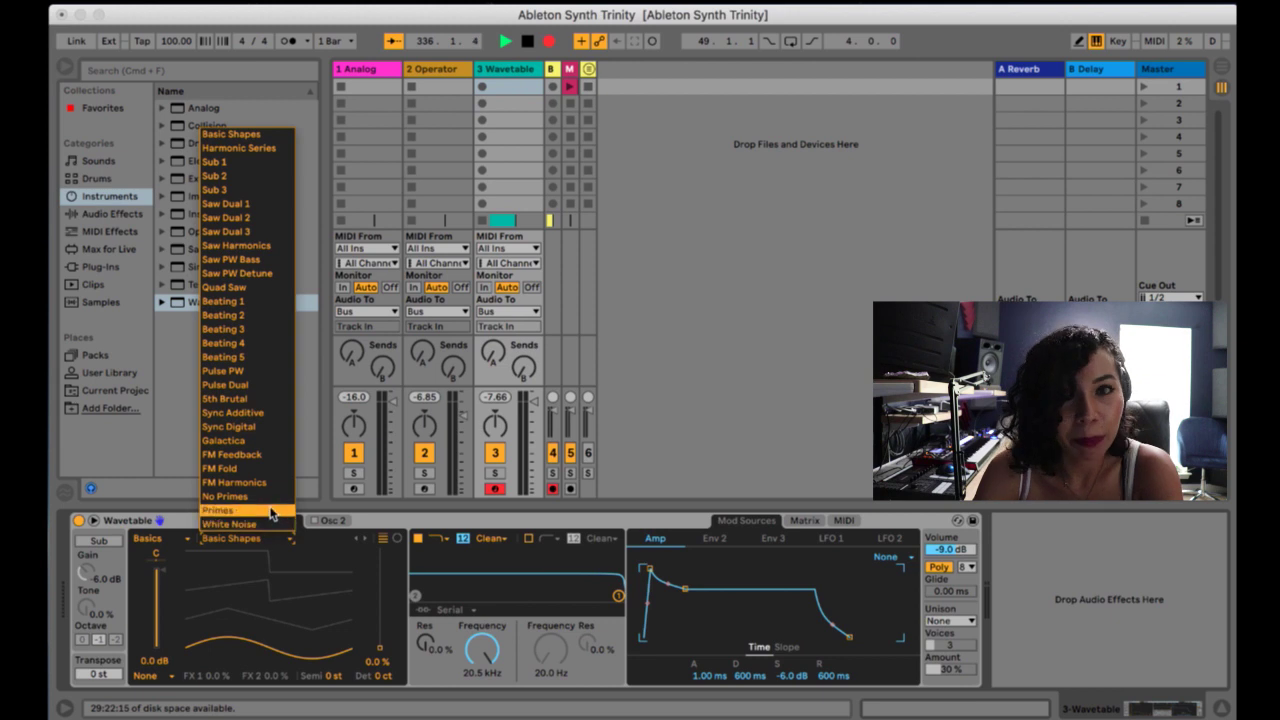
{"action": "left_click", "coordinate": [259, 302]}
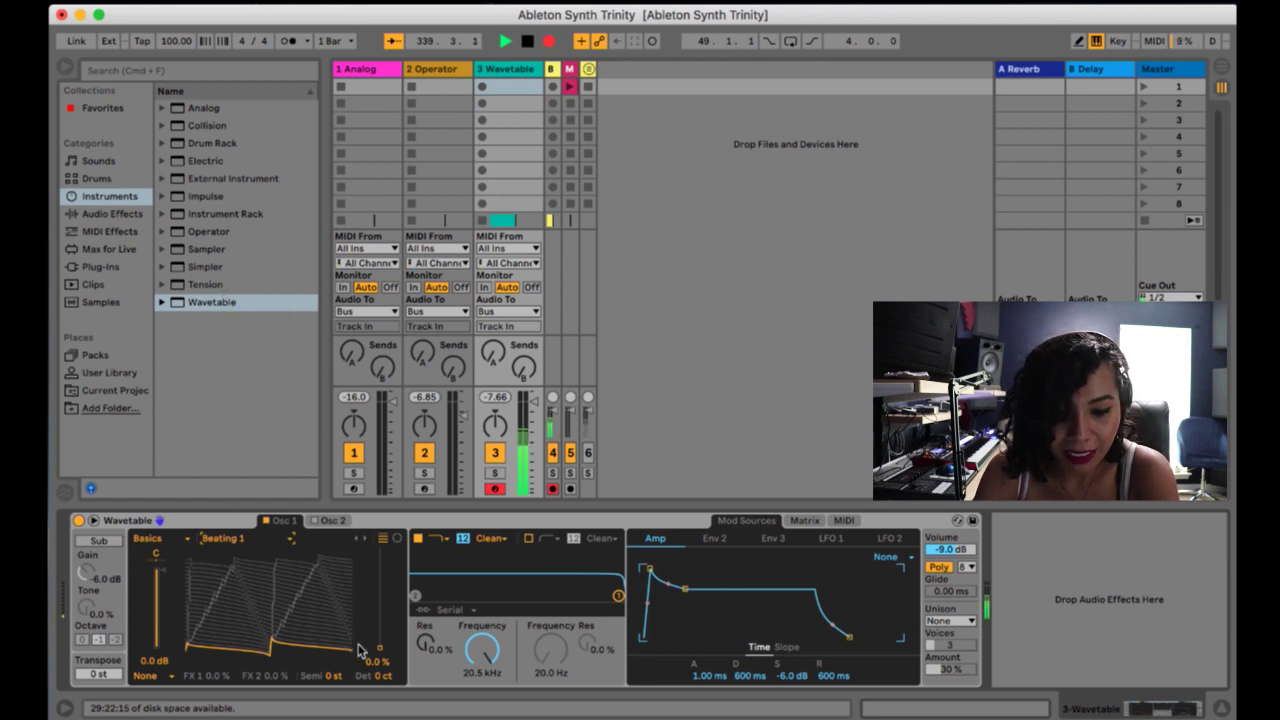
- Switch on Wavetable's oscillator 2 with the Basic Shapes wavetable and set its wavetable position to 66%
{"action": "left_click", "coordinate": [330, 520]}
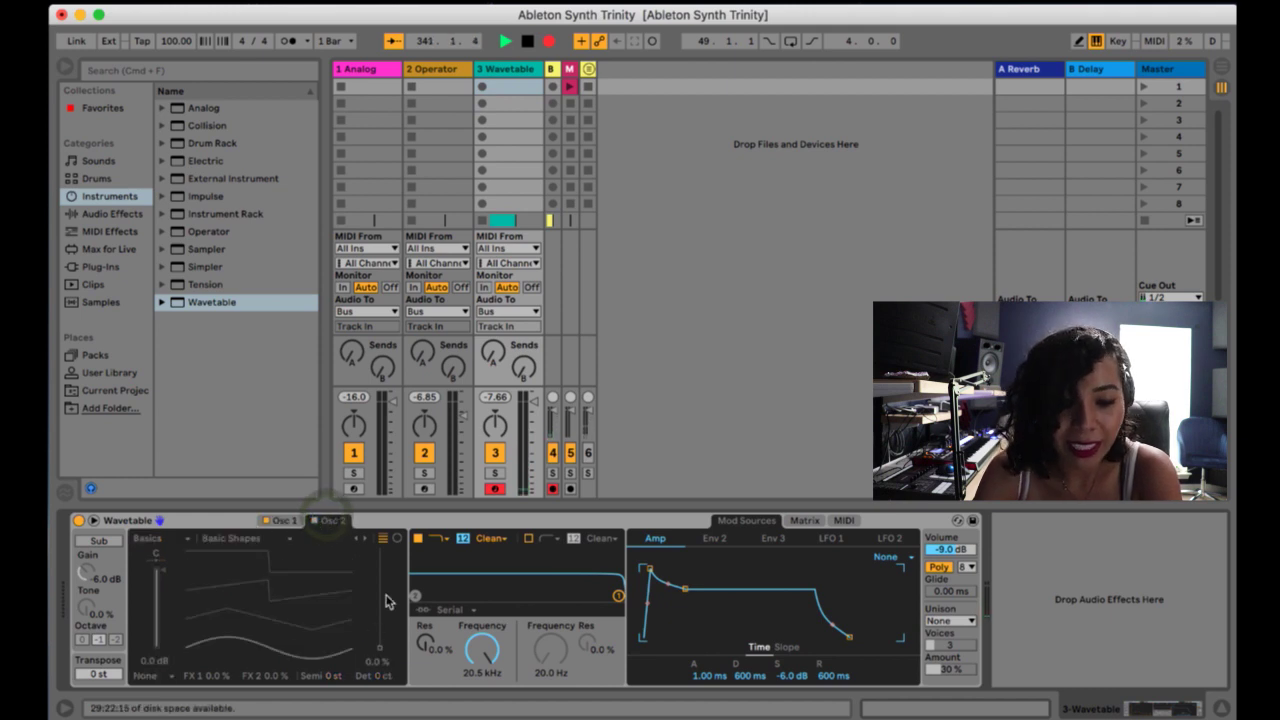
{"action": "left_click", "coordinate": [250, 540]}
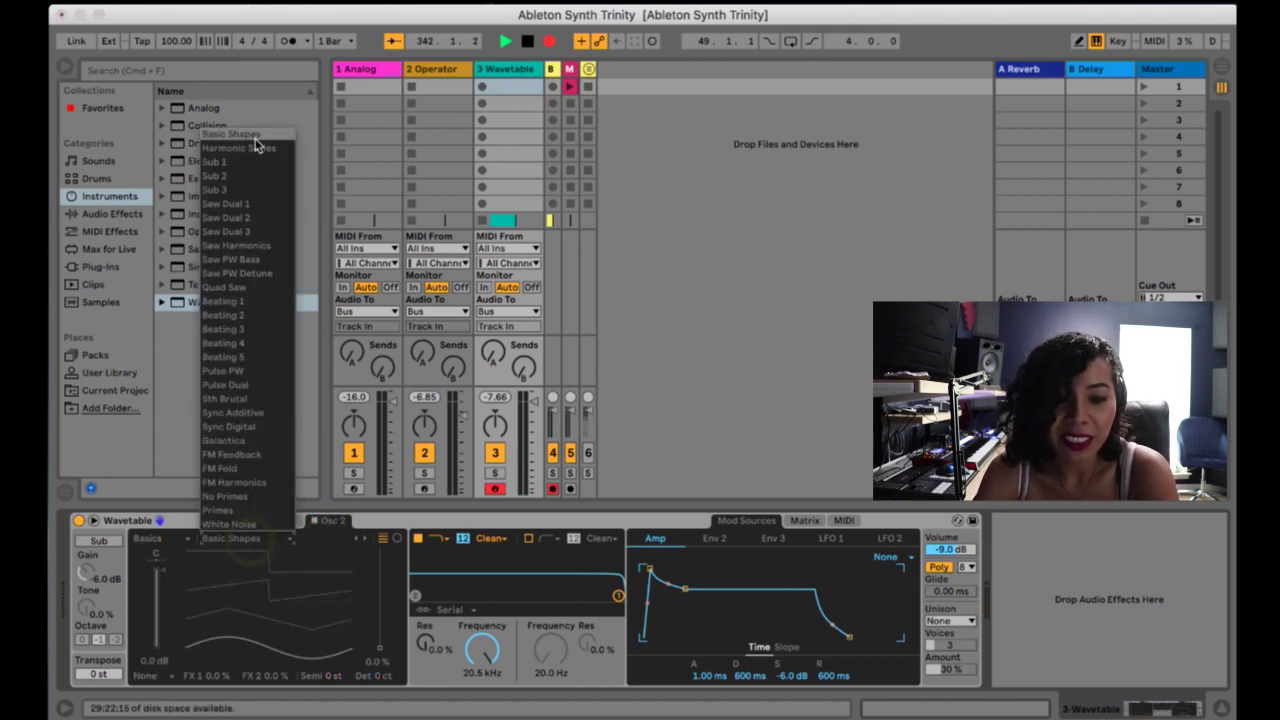
{"action": "left_click", "coordinate": [173, 540]}
{"action": "left_click", "coordinate": [173, 540]}
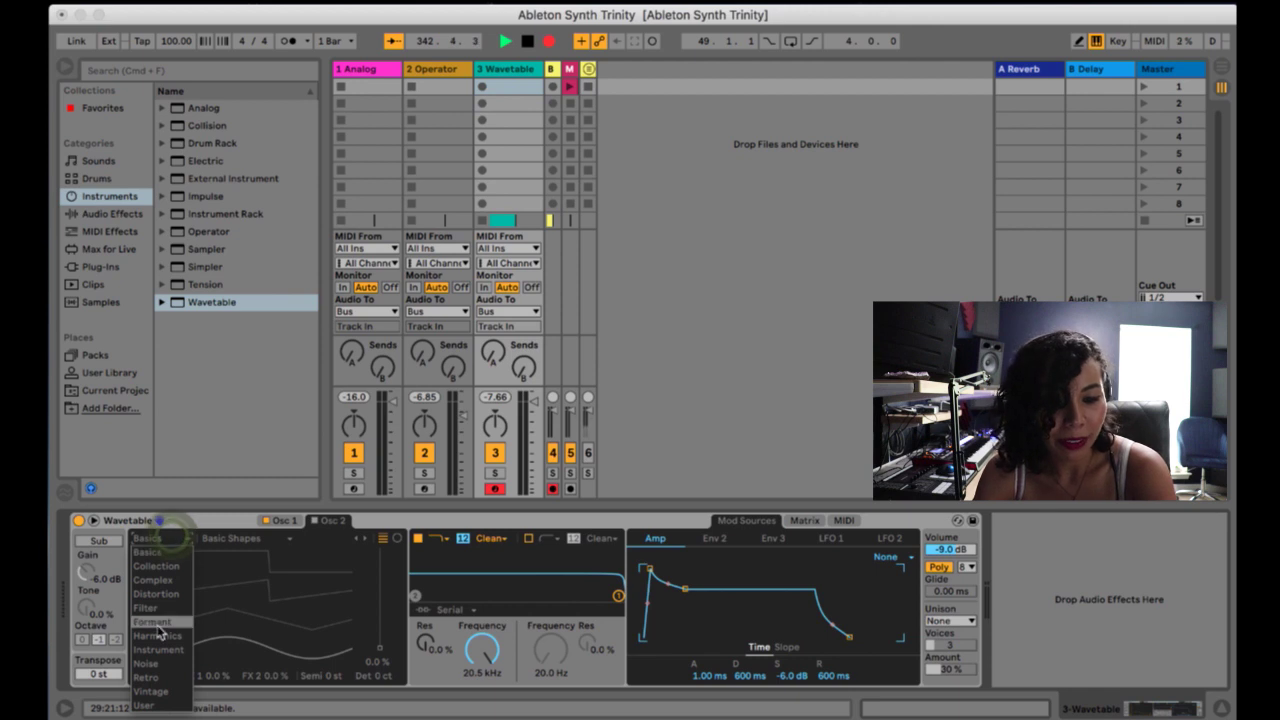
{"action": "left_click", "coordinate": [313, 522]}
{"action": "left_click", "coordinate": [313, 522]}
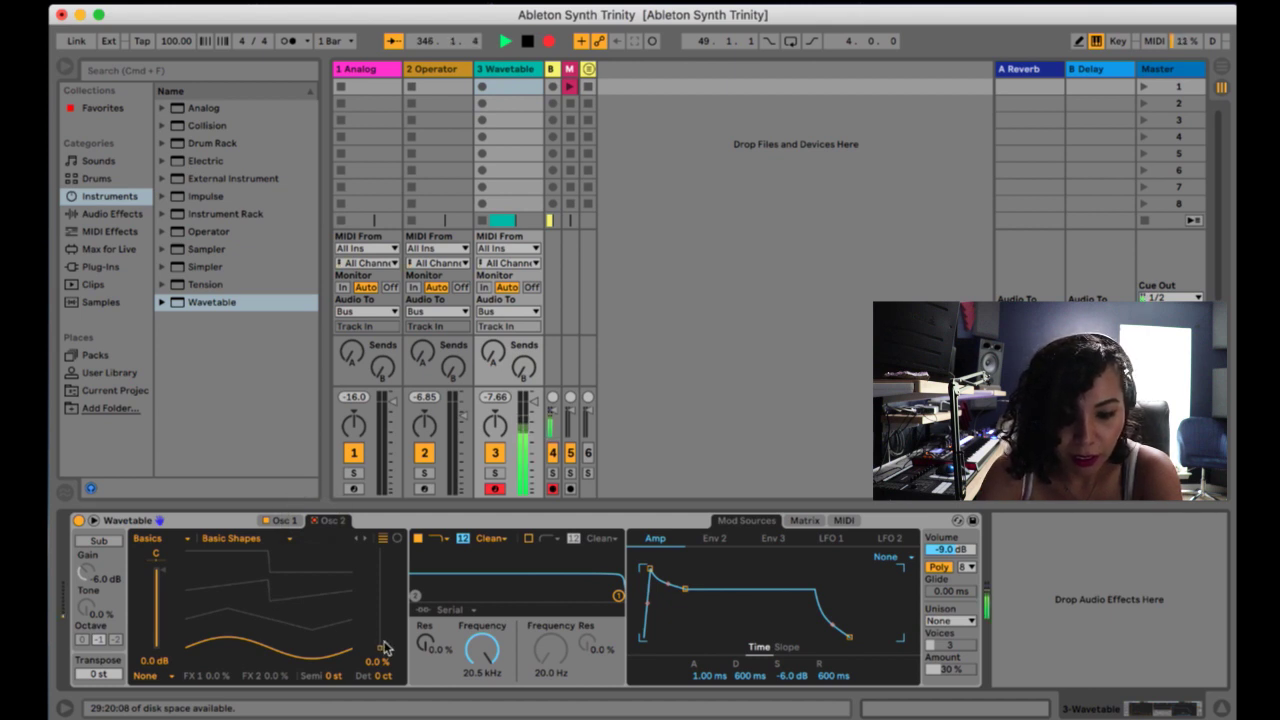
{"action": "left_click_drag", "start_coordinate": [384, 648], "coordinate": [380, 581]}
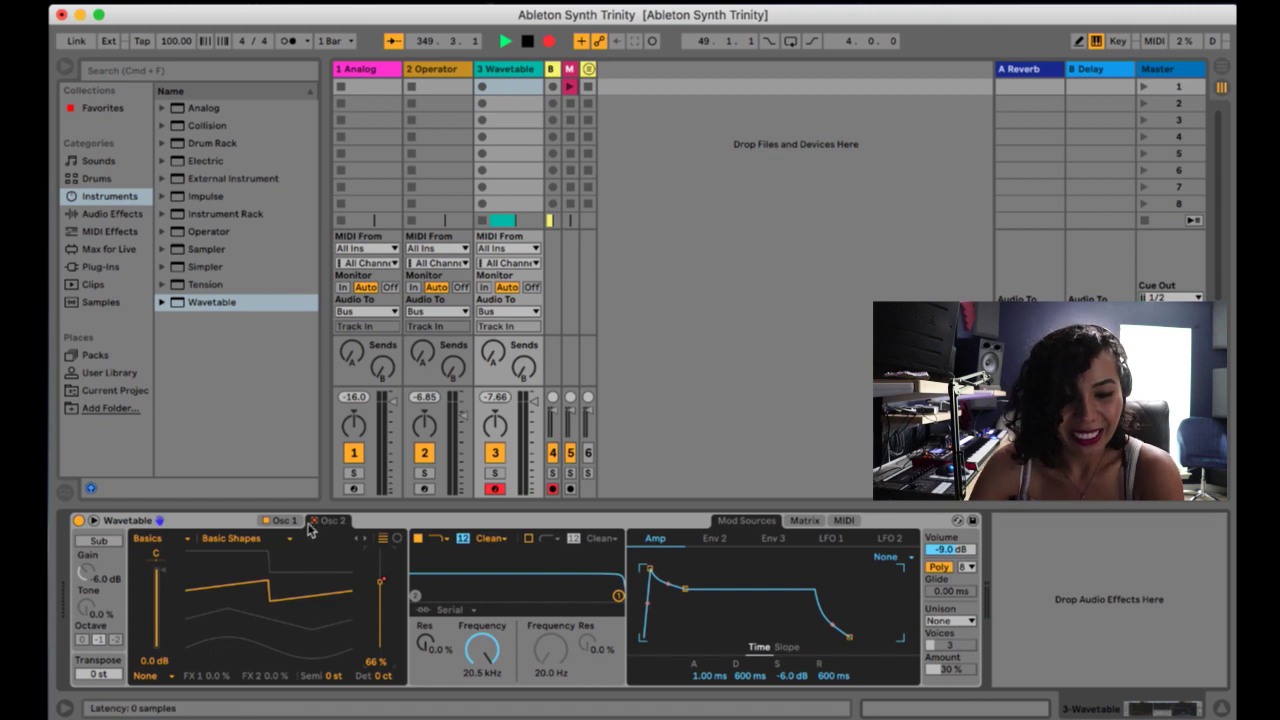
- Try the User category on oscillator 2, and settle on the Complex category with the Bit Ring wavetable
{"action": "left_click", "coordinate": [194, 541]}
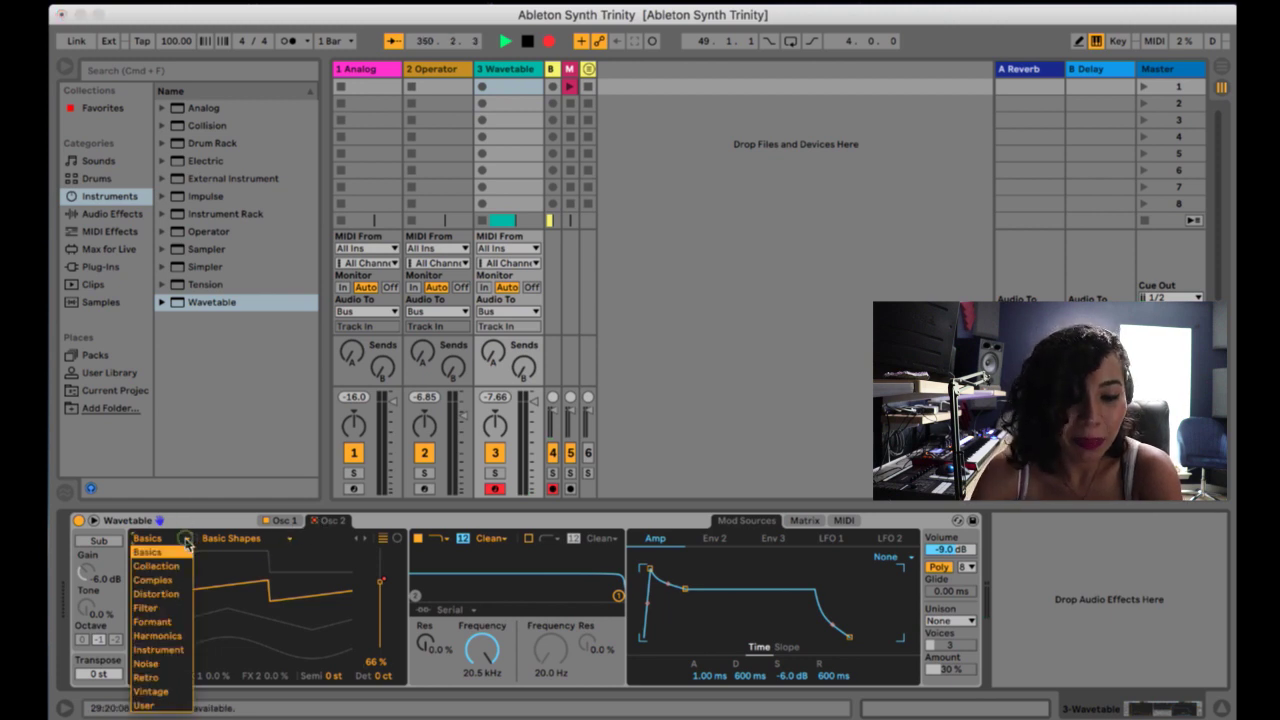
{"action": "left_click", "coordinate": [158, 703]}
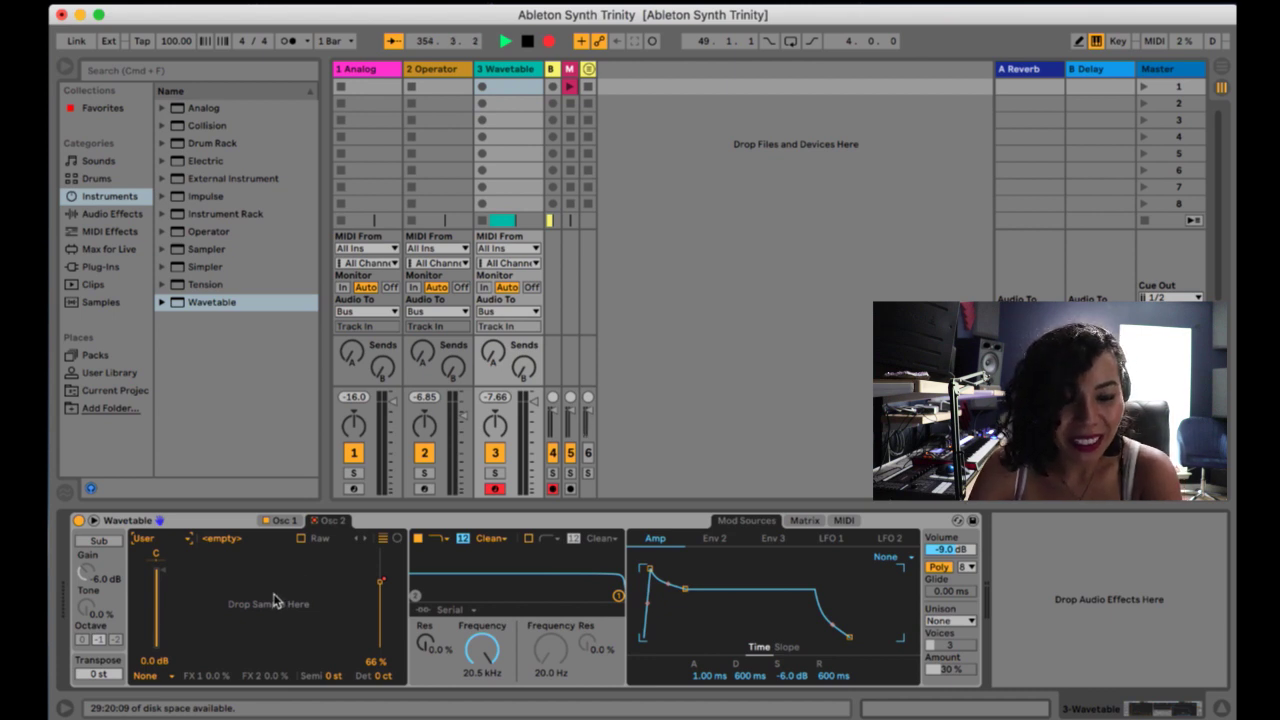
{"action": "left_click", "coordinate": [288, 524]}
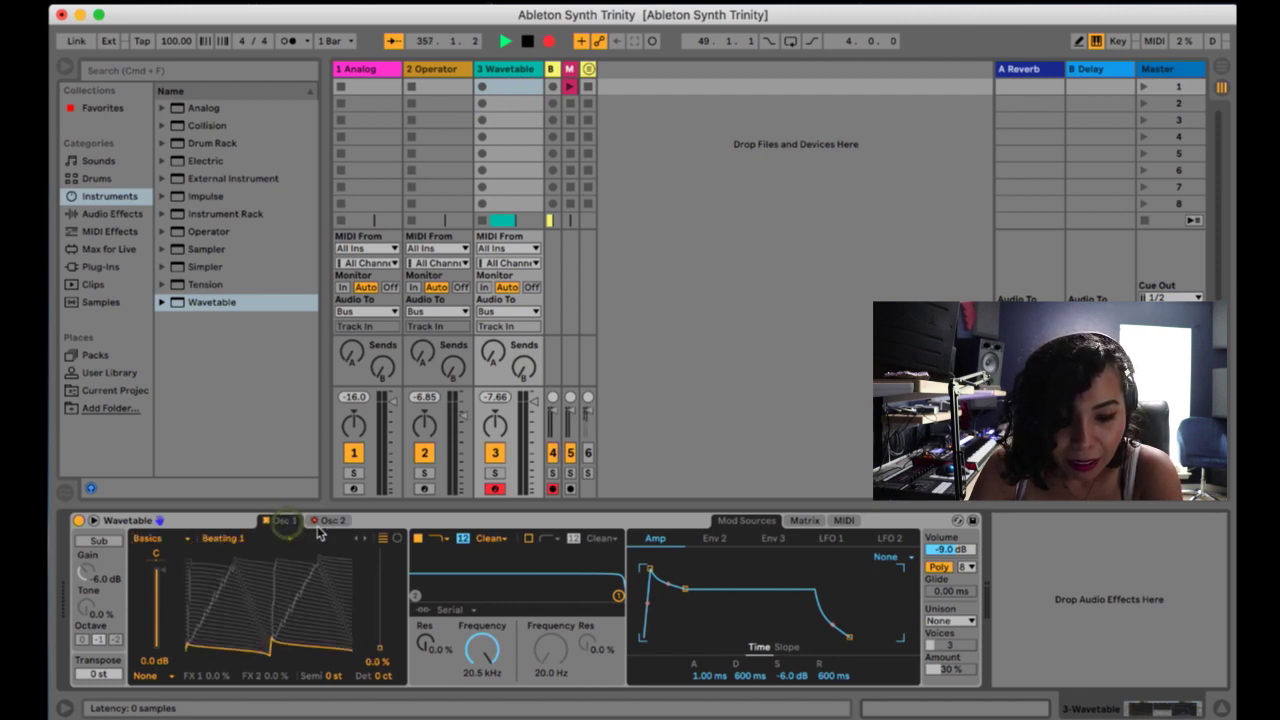
{"action": "left_click", "coordinate": [330, 521]}
{"action": "left_click", "coordinate": [165, 538]}
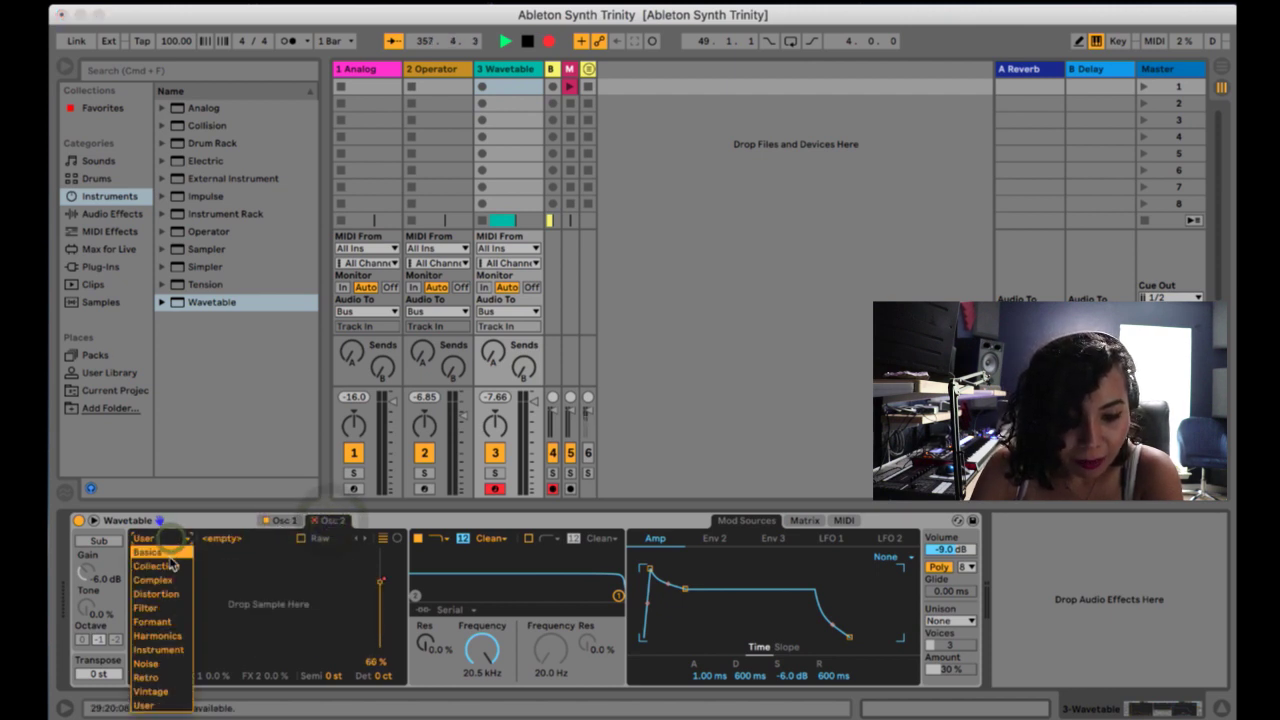
{"action": "left_click", "coordinate": [166, 584]}
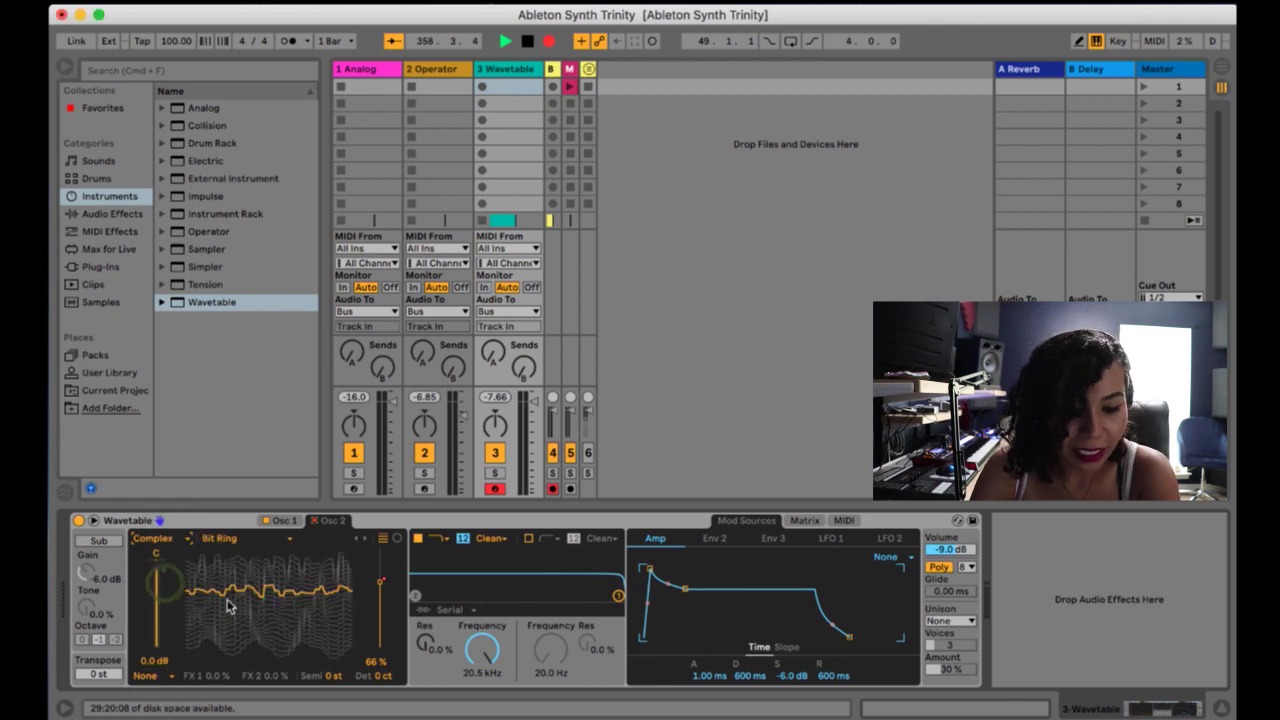
- Switch on the sub oscillator, try its octave at -2 and return it to -1
{"action": "left_click", "coordinate": [114, 544]}
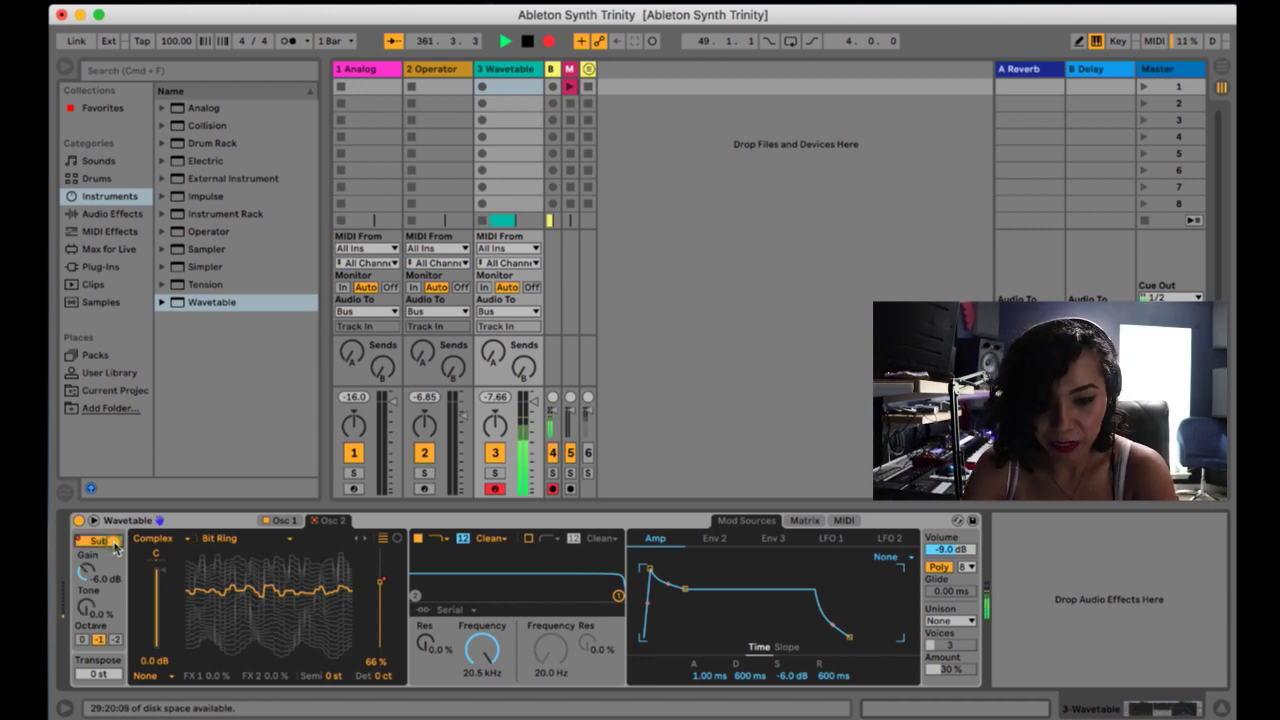
{"action": "left_click", "coordinate": [115, 639]}
{"action": "left_click", "coordinate": [98, 639]}
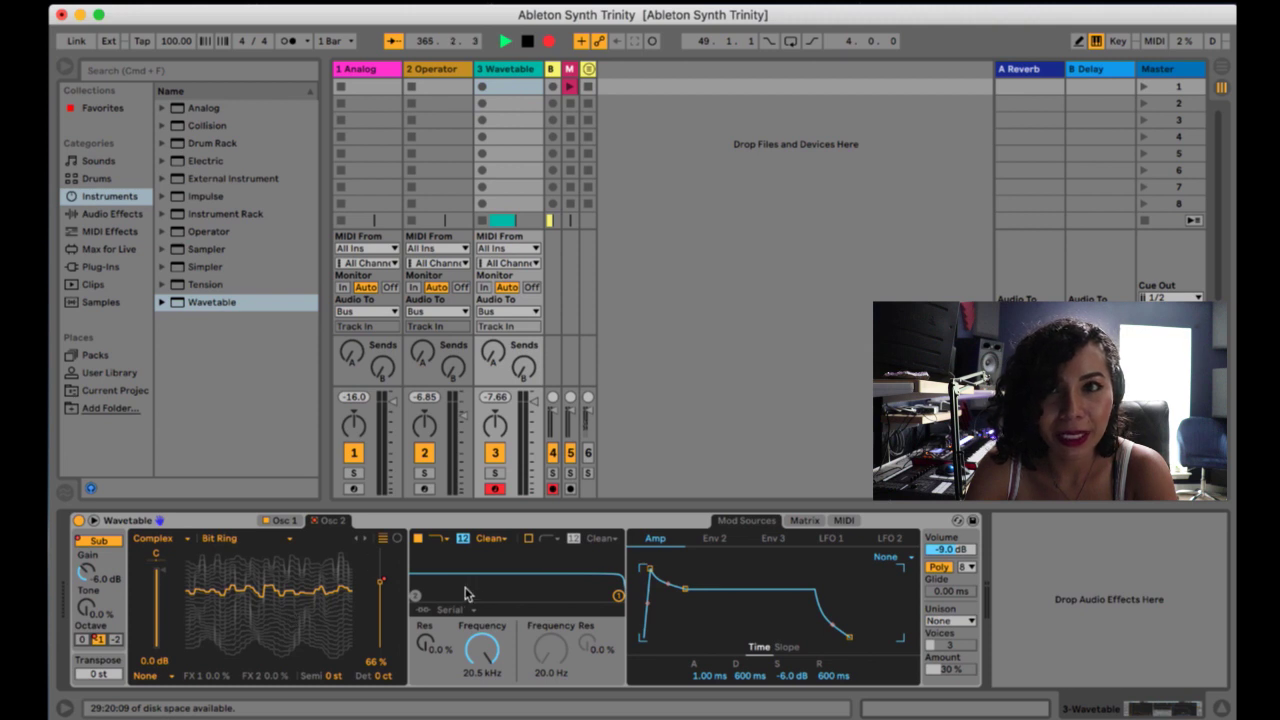
- Enable filter 2 in Parallel routing and set filter 1 to about 573 Hz, 13% resonance, and filter 2 to about 53.4 Hz, 10% resonance
{"action": "left_click", "coordinate": [528, 539]}
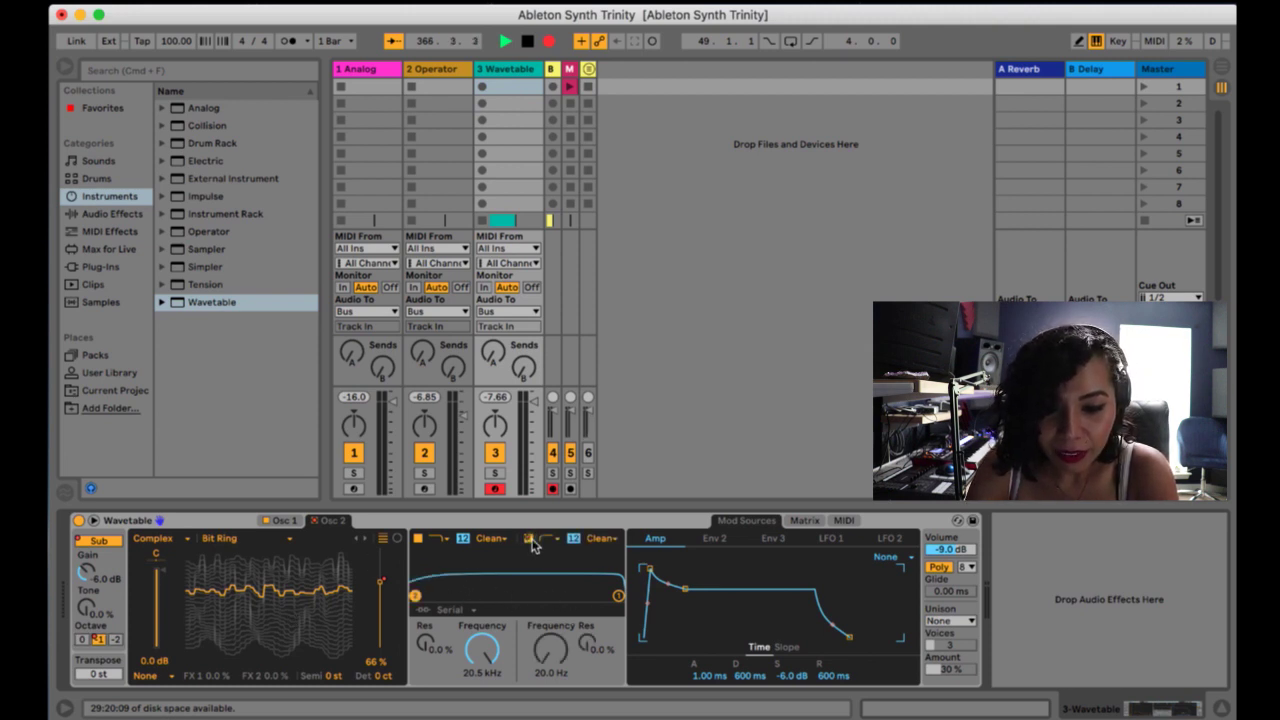
{"action": "left_click", "coordinate": [449, 610]}
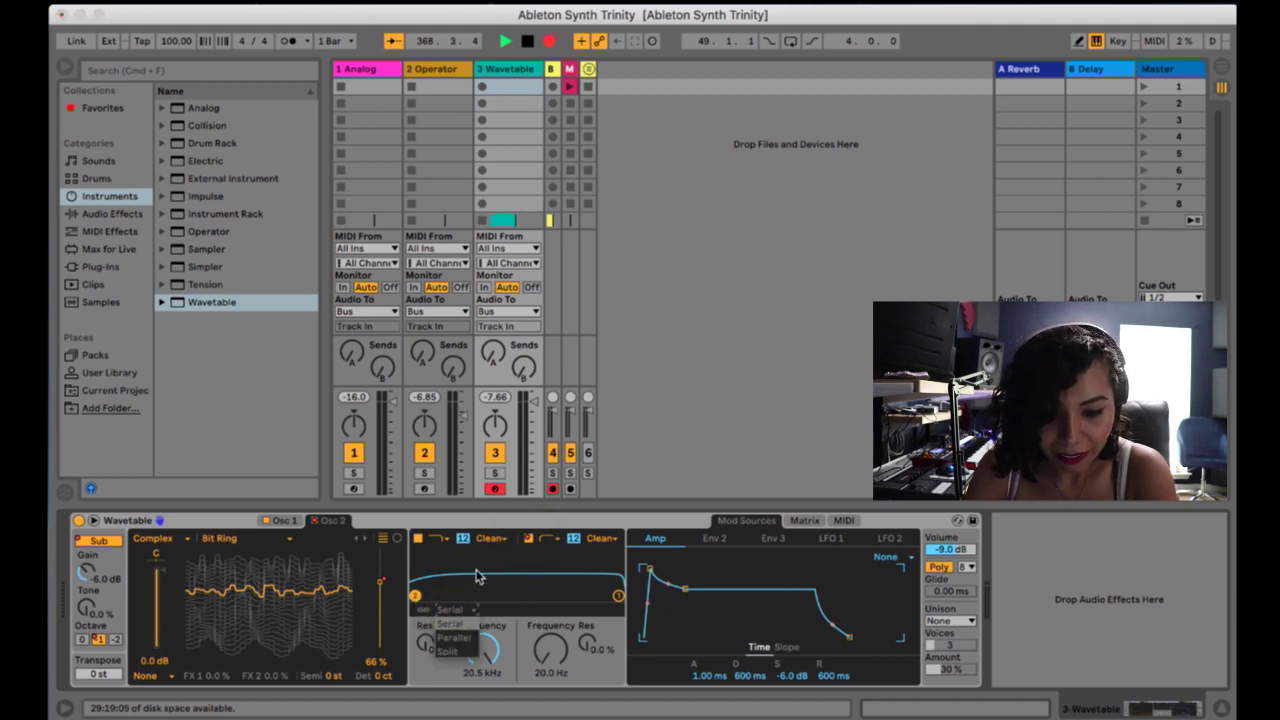
{"action": "left_click", "coordinate": [466, 639]}
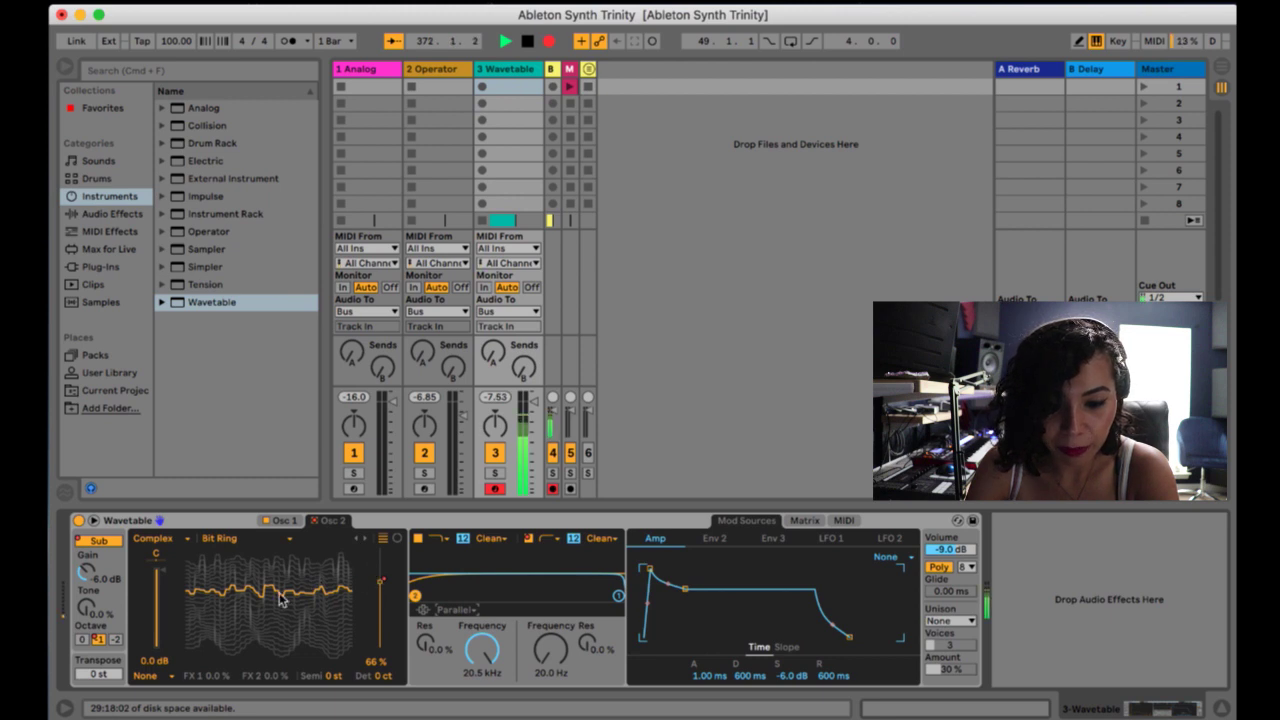
{"action": "left_click_drag", "start_coordinate": [416, 595], "coordinate": [443, 592]}
{"action": "left_click_drag", "start_coordinate": [617, 598], "coordinate": [515, 595]}
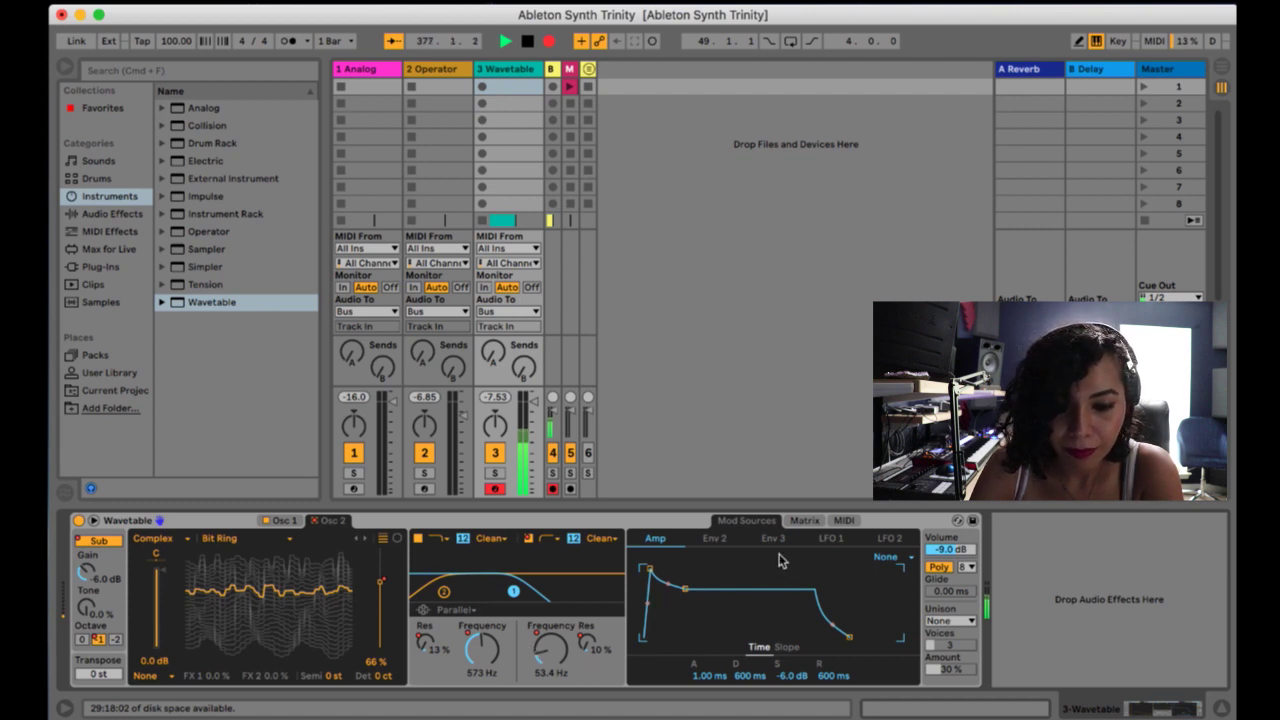
- View the LFO 1, Env 3 and Env 2 modulation sources, and raise the amp envelope's attack to about 7.97 ms
{"action": "left_click", "coordinate": [832, 540]}
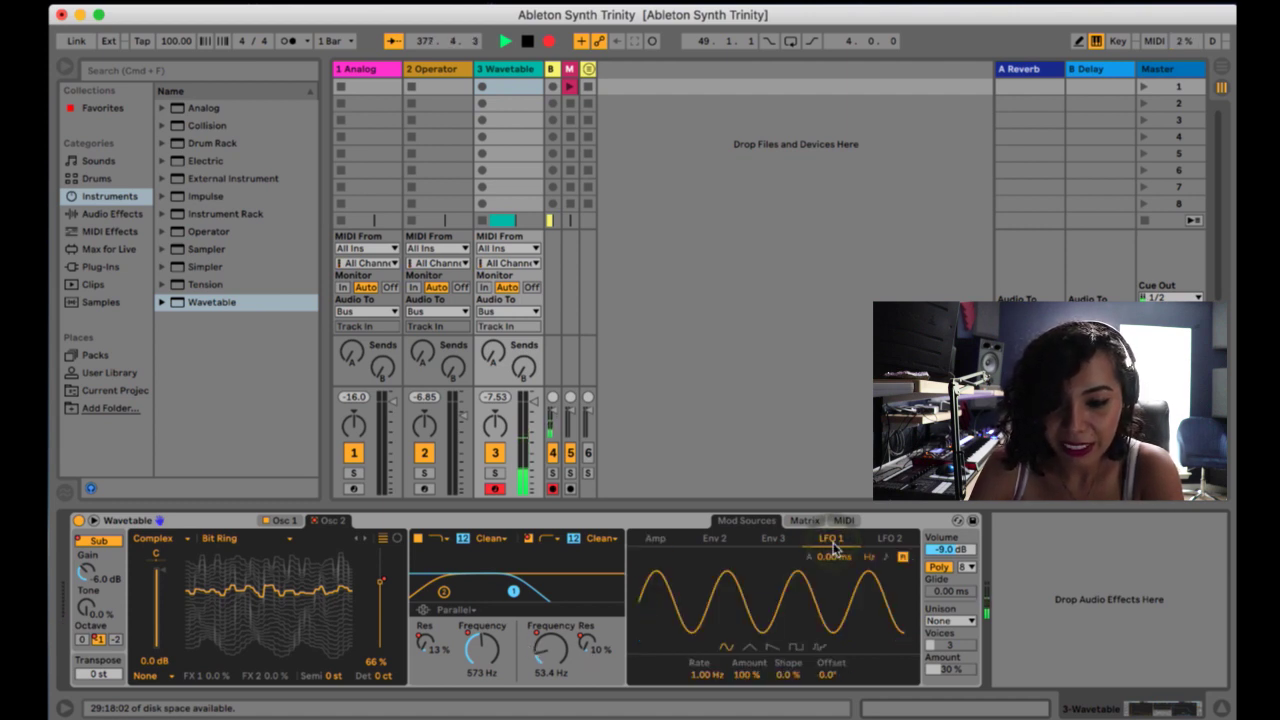
{"action": "left_click", "coordinate": [778, 542]}
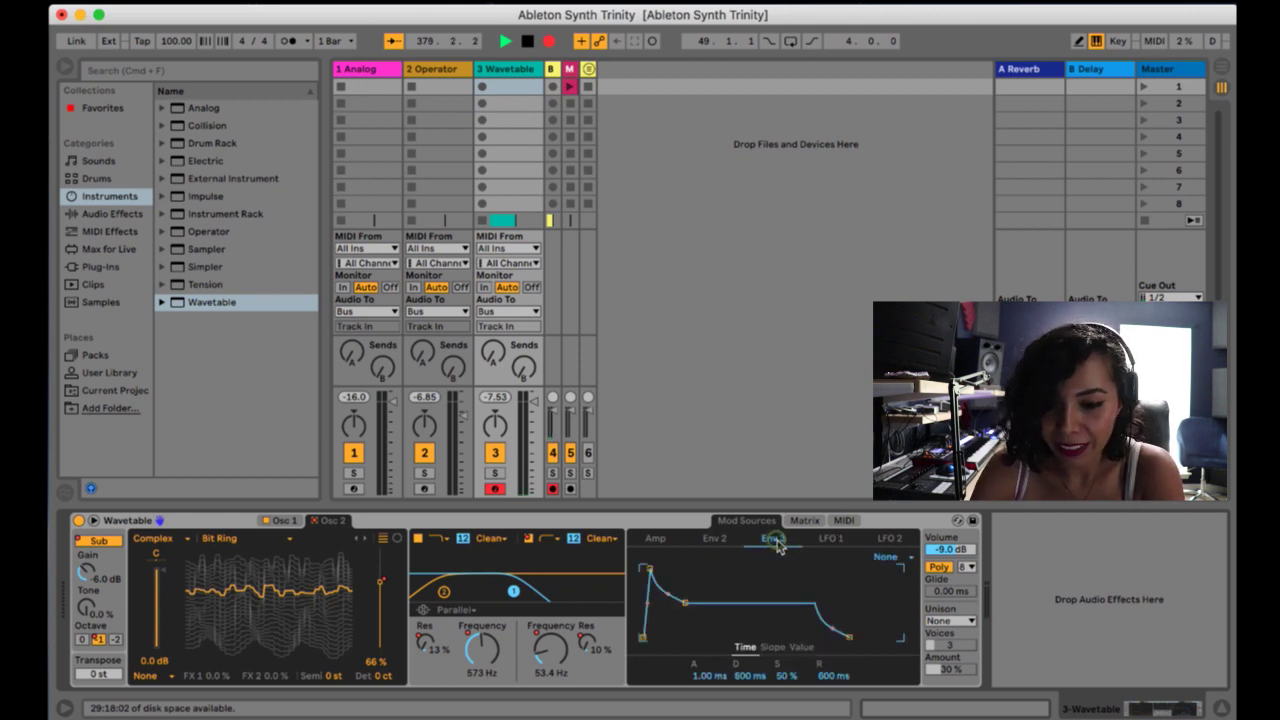
{"action": "left_click", "coordinate": [714, 540]}
{"action": "left_click", "coordinate": [655, 539]}
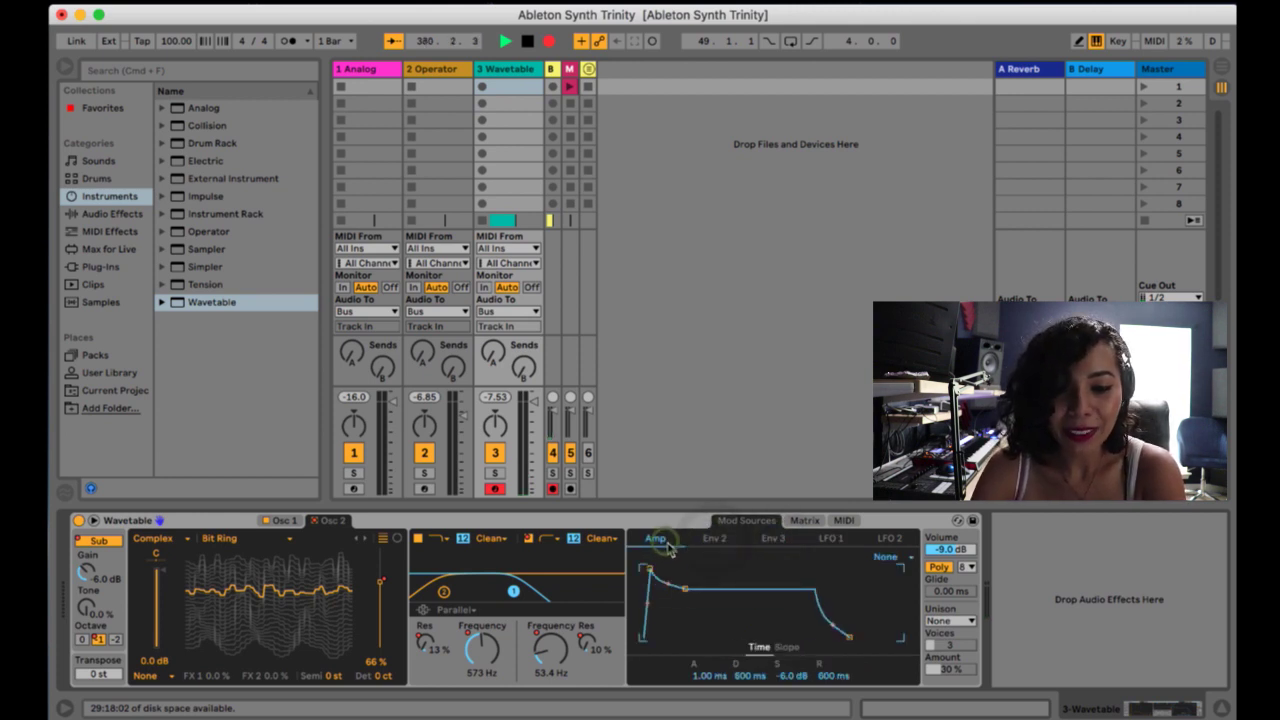
{"action": "mouse_move", "coordinate": [650, 568]}
{"action": "left_mouse_down"}
{"action": "mouse_move", "coordinate": [694, 569]}
{"action": "mouse_move", "coordinate": [655, 569]}
{"action": "left_mouse_up"}
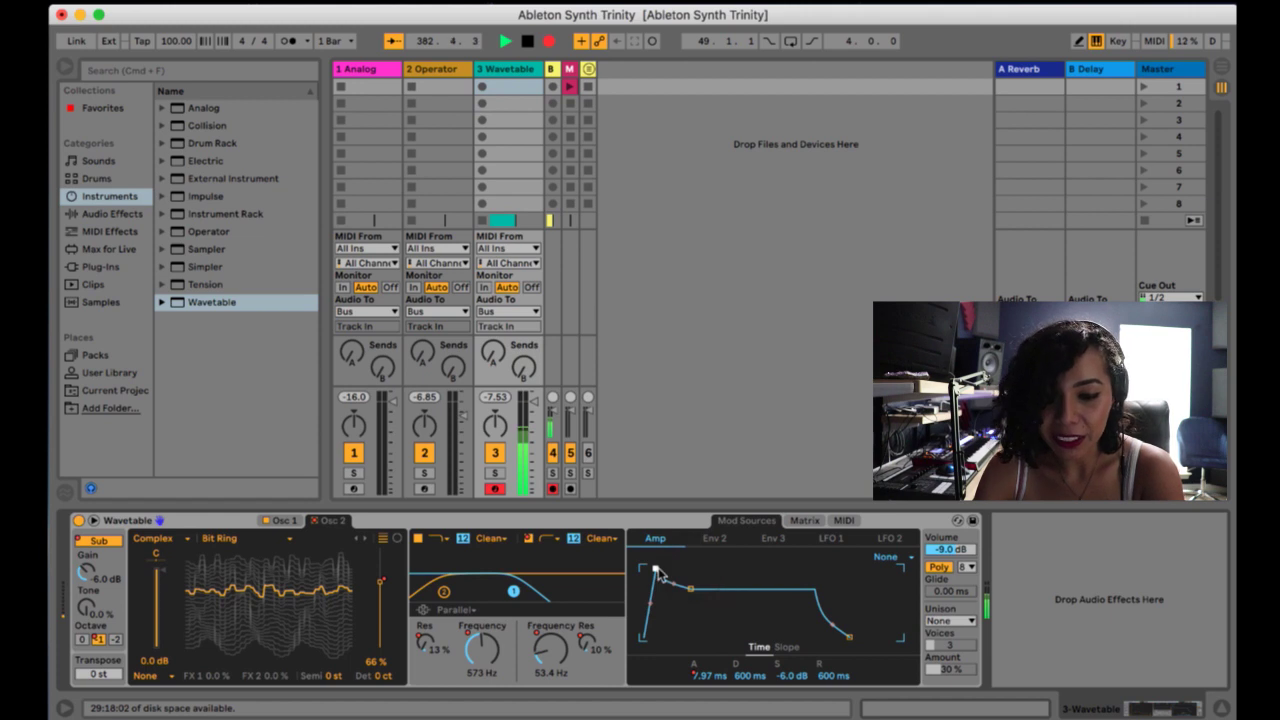
- View envelopes 2 and 3, try LFO 1's triangle, sawtooth, square and random shapes, and return it to sine
{"action": "left_click", "coordinate": [714, 539]}
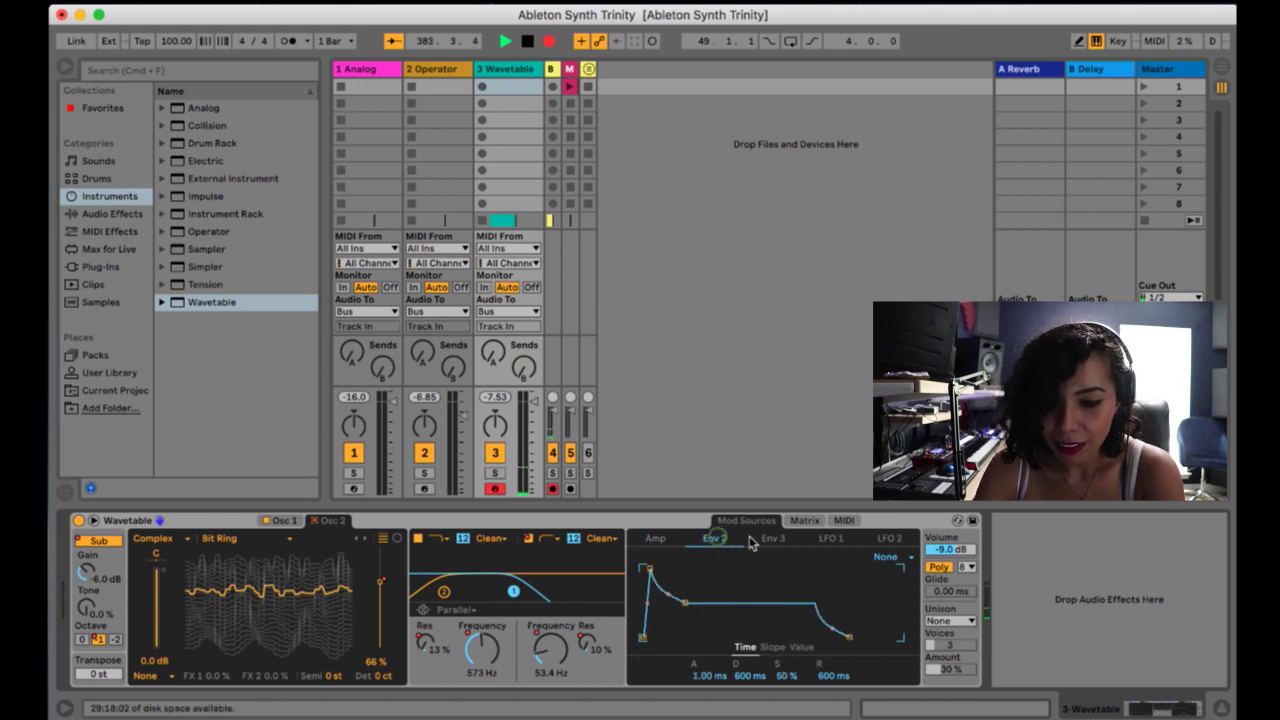
{"action": "left_click", "coordinate": [774, 540]}
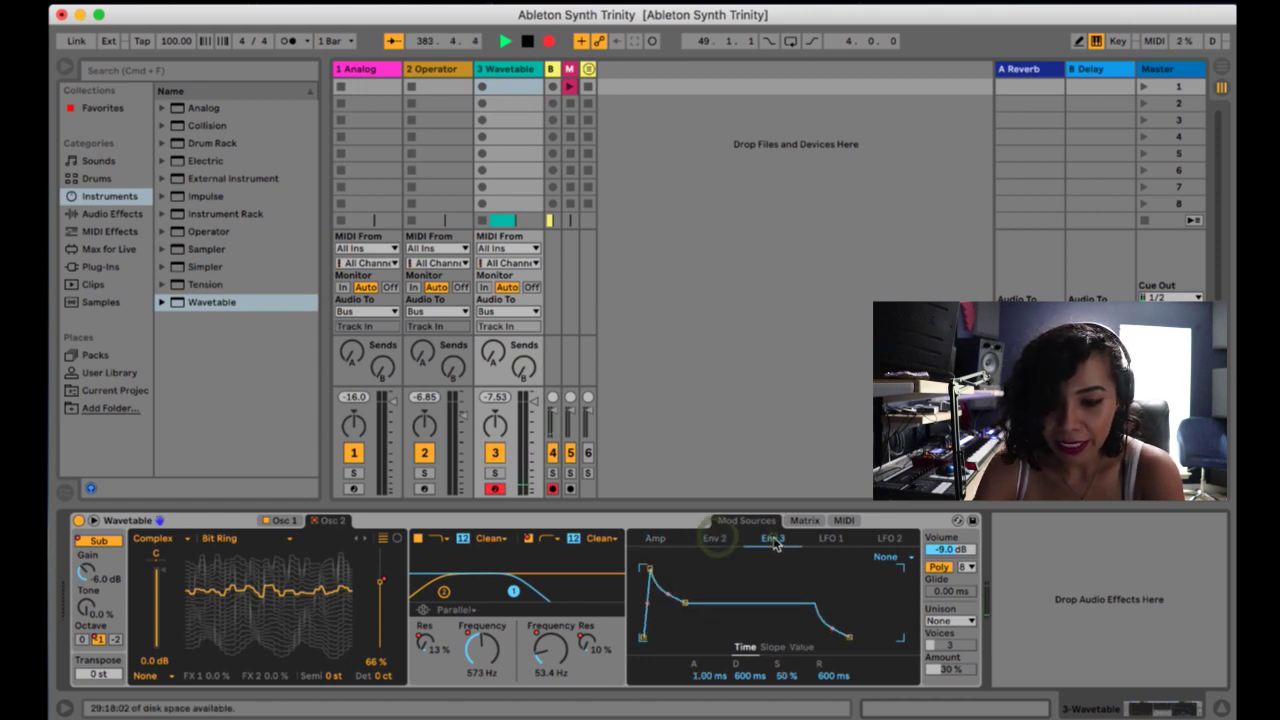
{"action": "left_click", "coordinate": [832, 540]}
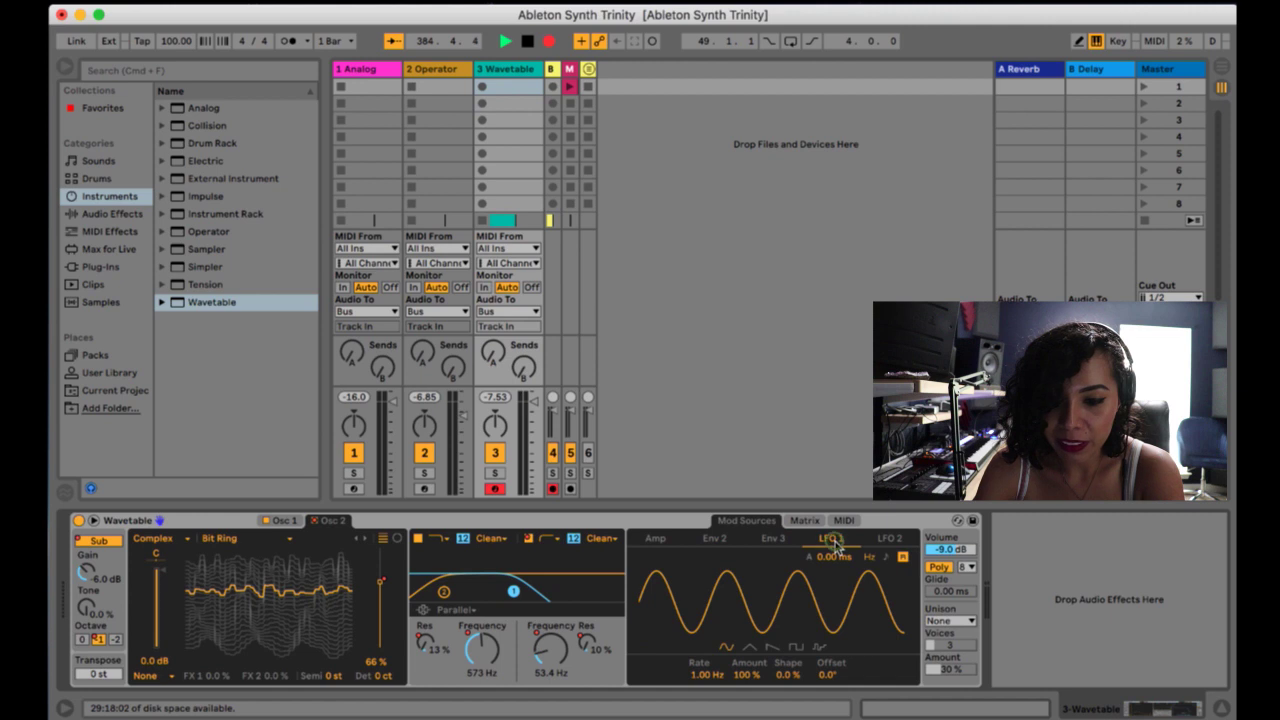
{"action": "left_click", "coordinate": [750, 648]}
{"action": "left_click", "coordinate": [772, 648]}
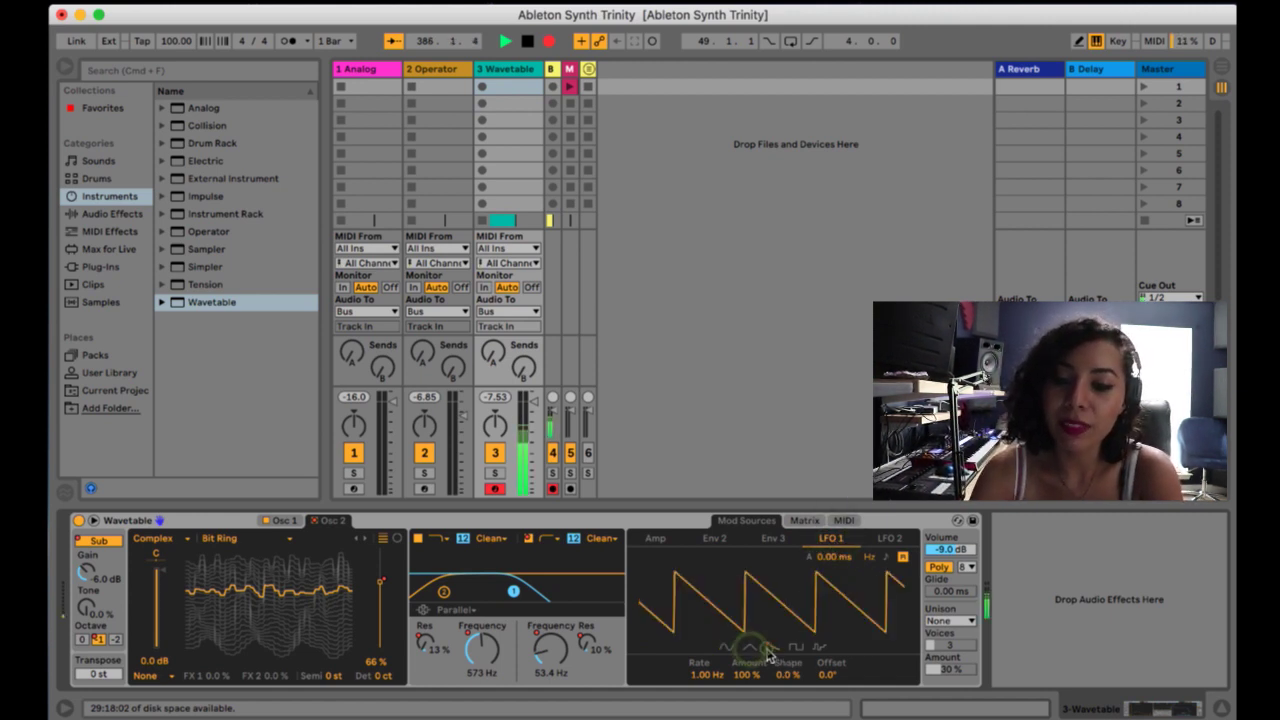
{"action": "left_click", "coordinate": [795, 648]}
{"action": "left_click", "coordinate": [818, 648]}
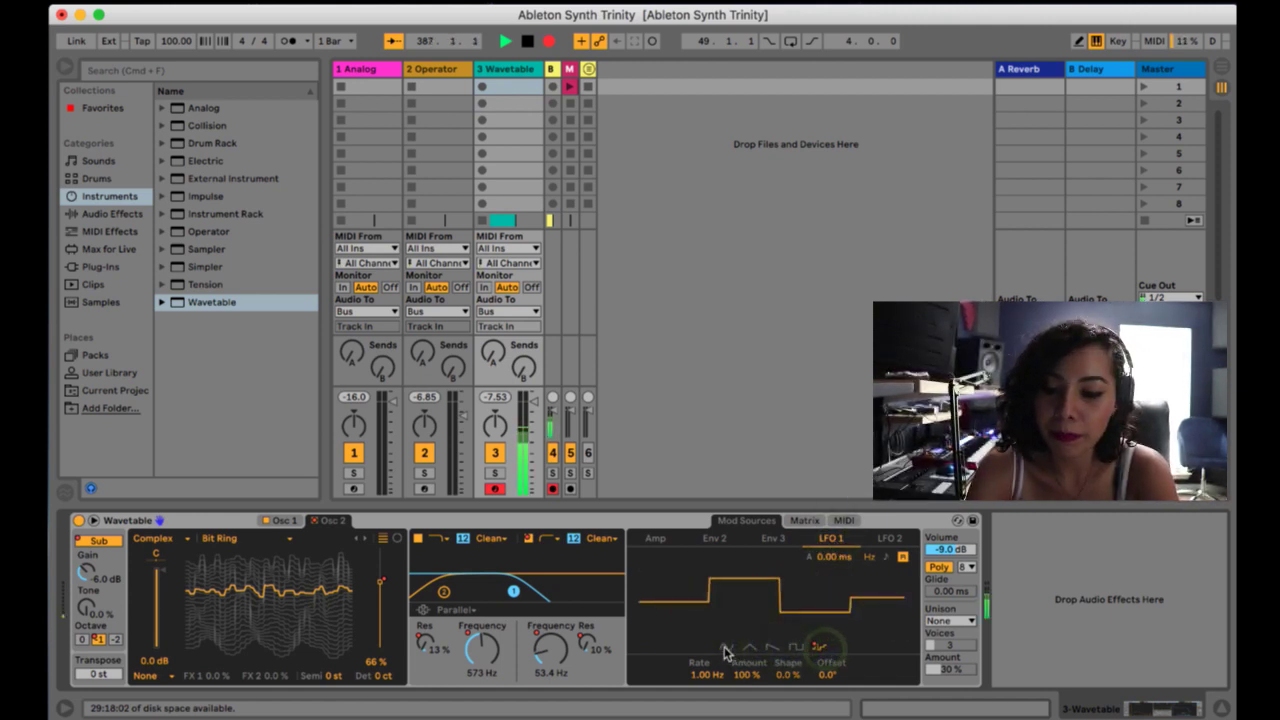
{"action": "left_click", "coordinate": [726, 648]}
- Assign LFO 1 to Filter 1 Freq in the modulation matrix with an amount of 31
{"action": "left_click", "coordinate": [810, 521]}
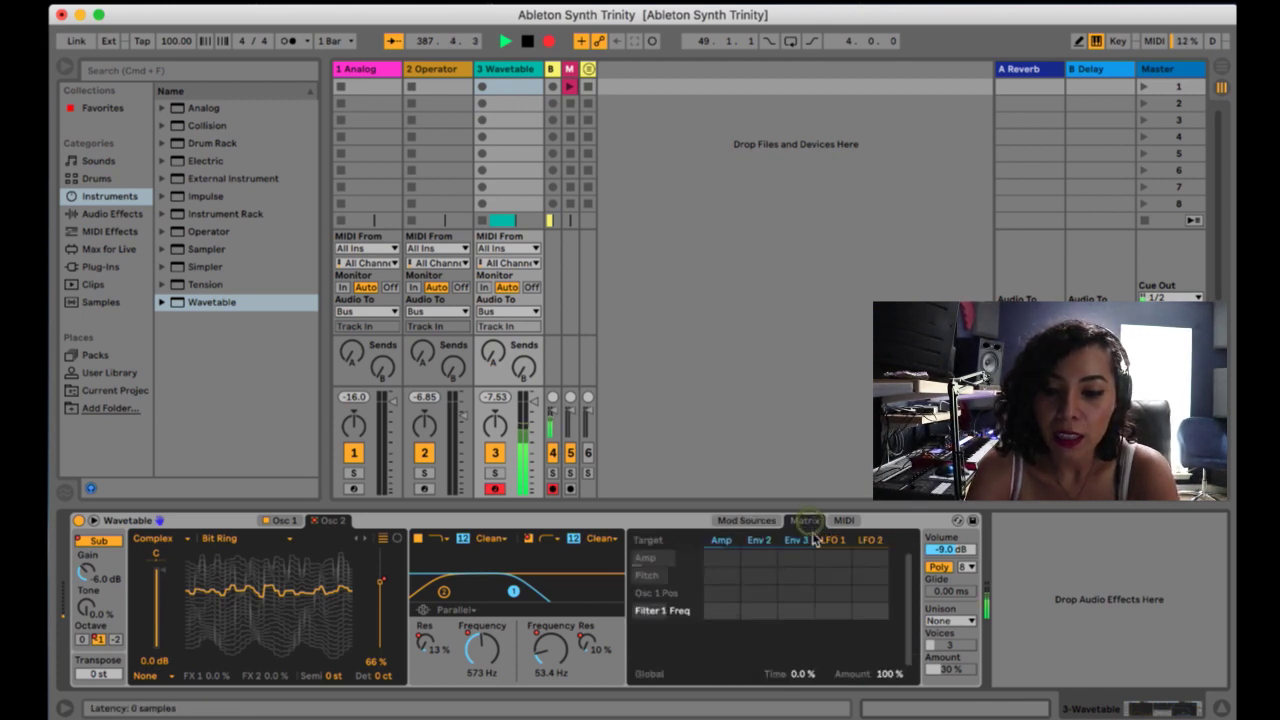
{"action": "left_click", "coordinate": [828, 608]}
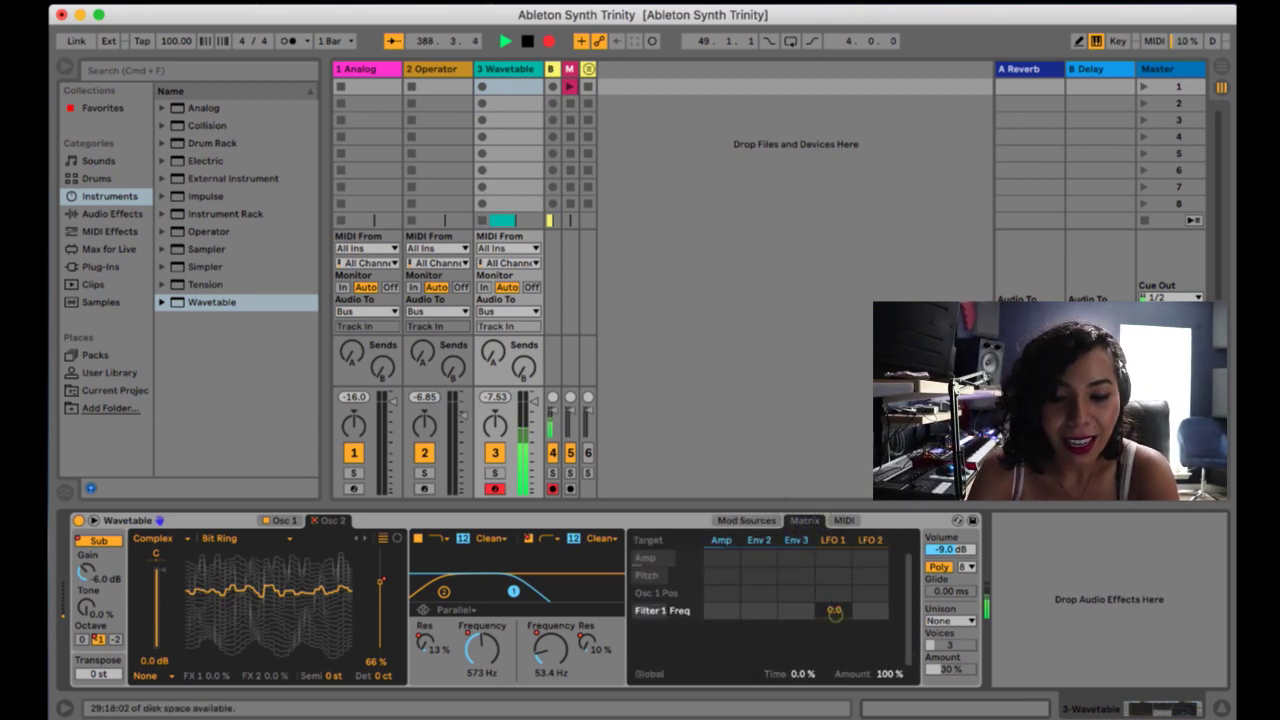
{"action": "left_click_drag", "start_coordinate": [834, 612], "coordinate": [834, 581]}
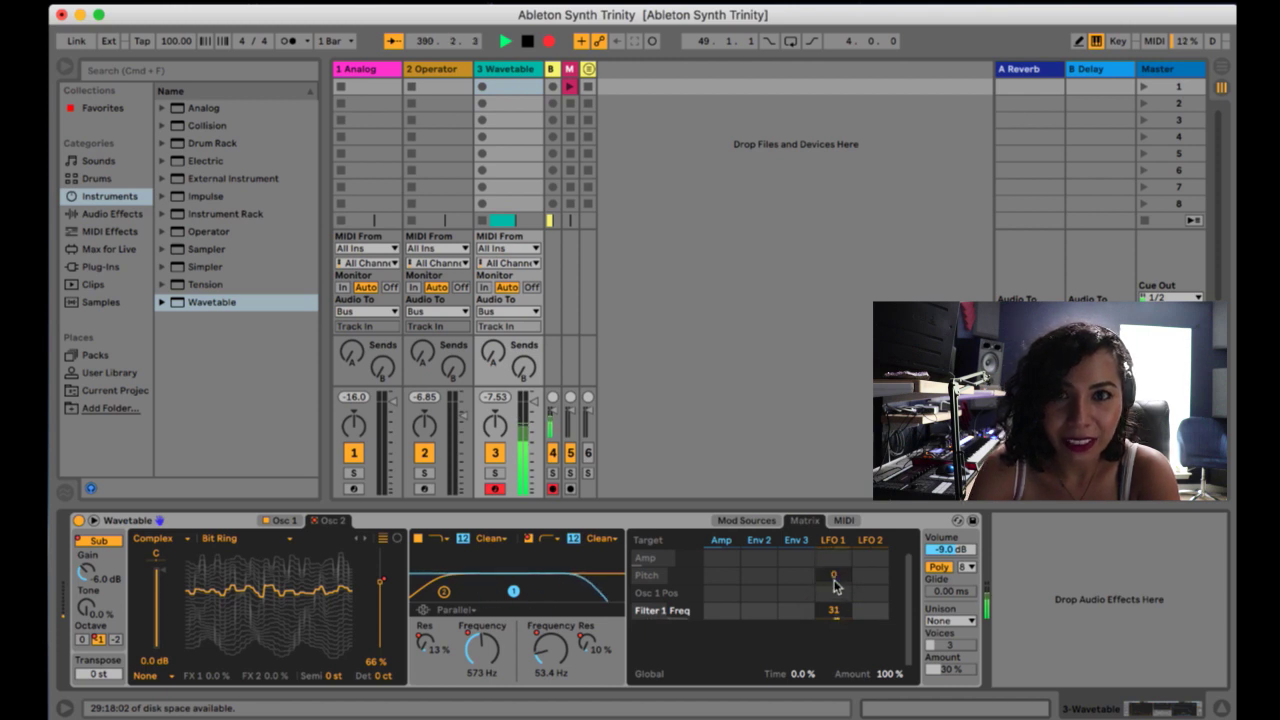
- Keep LFO 1's pitch amount at 0, assign LFO 2 to Osc 1 Pos with an amount of 34, and view oscillator 1's wavetable
{"action": "left_click_drag", "start_coordinate": [834, 583], "coordinate": [836, 587]}
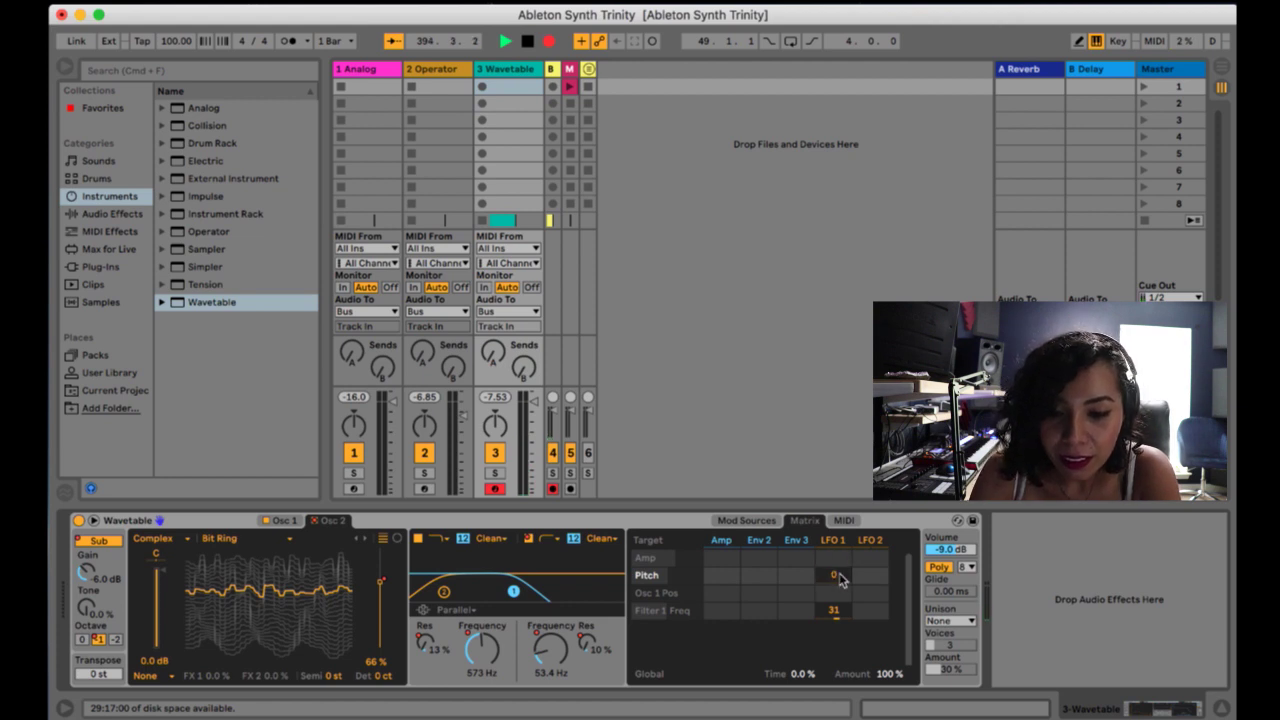
{"action": "left_click", "coordinate": [834, 596]}
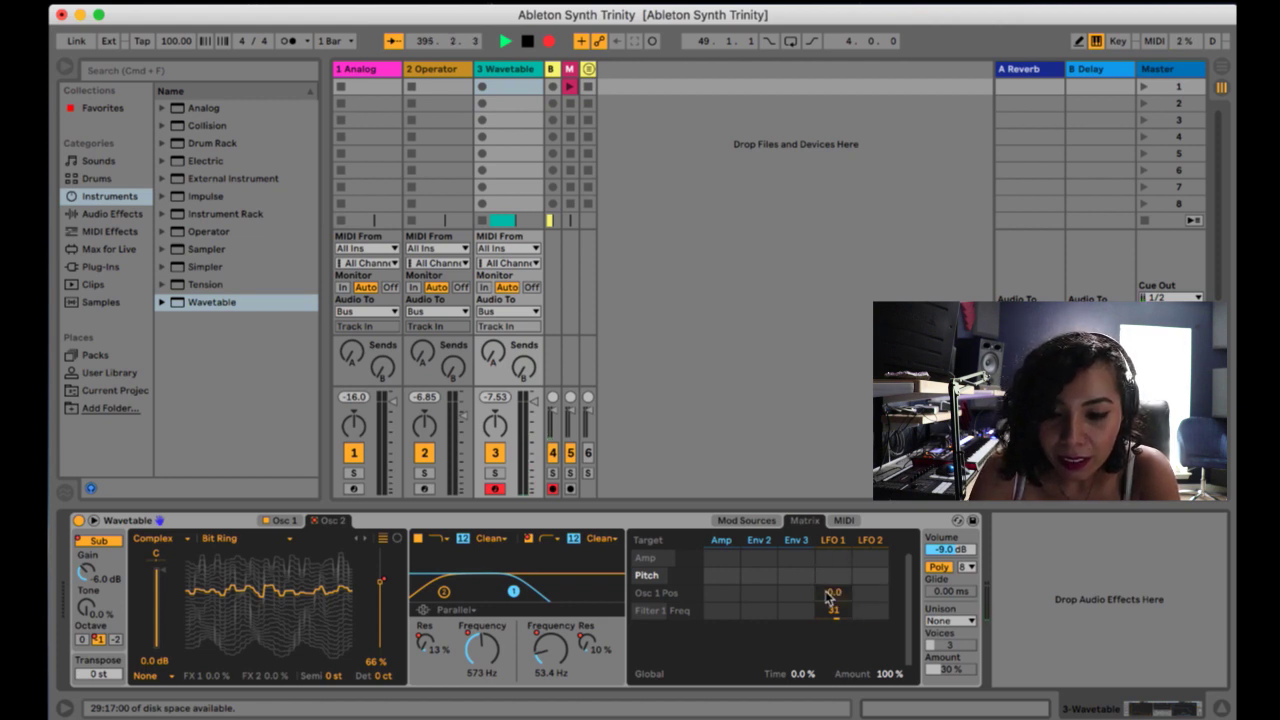
{"action": "left_click_drag", "start_coordinate": [877, 598], "coordinate": [877, 564]}
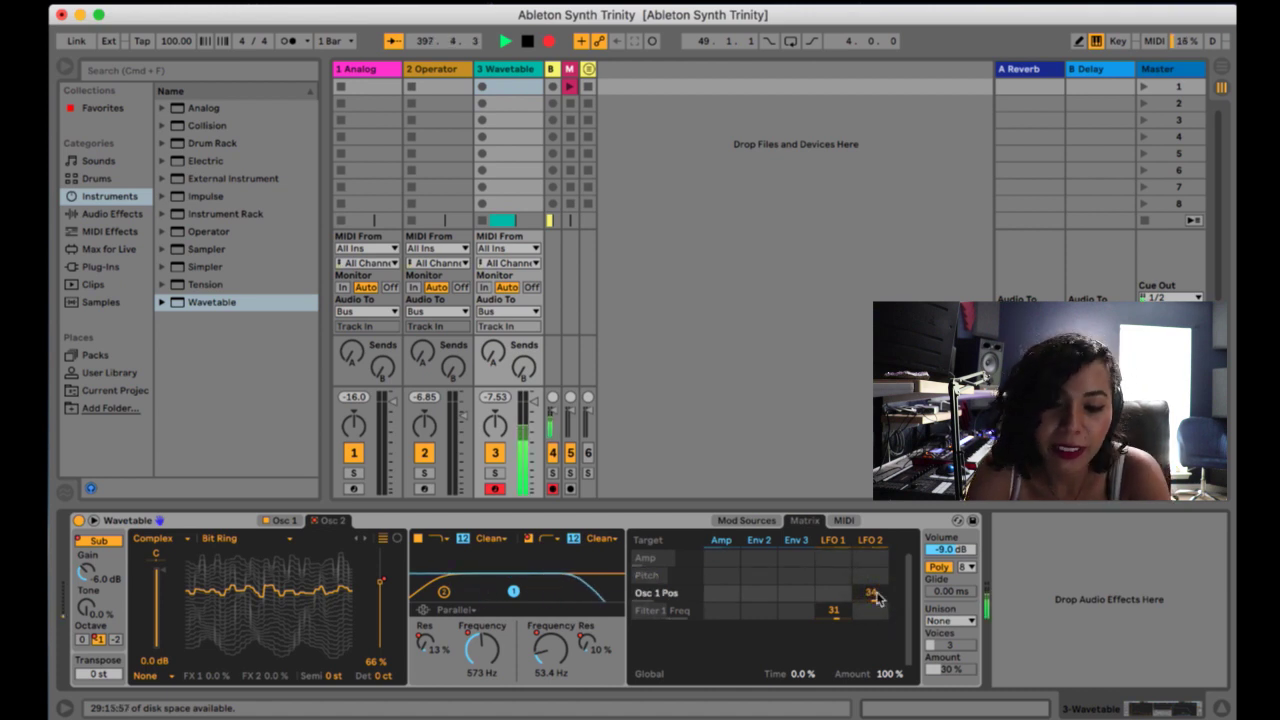
{"action": "left_click", "coordinate": [281, 521]}
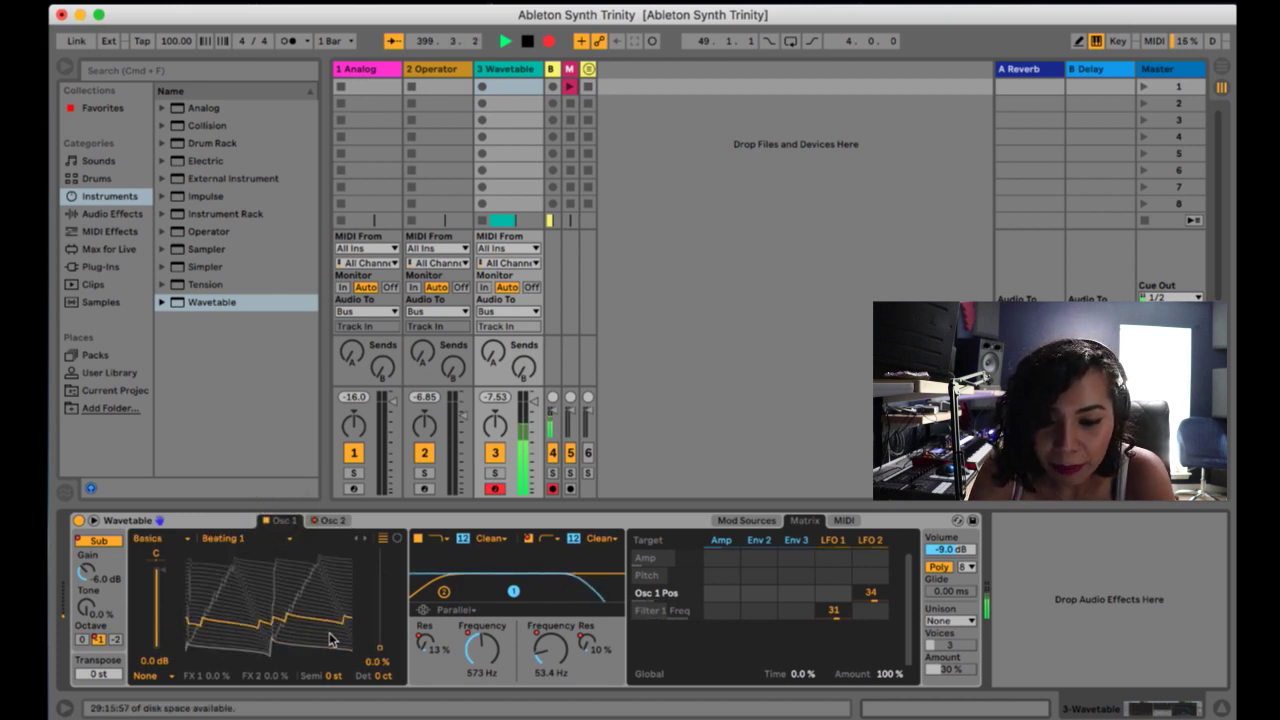
{"action": "left_click", "coordinate": [833, 557]}
{"action": "left_click", "coordinate": [829, 630]}
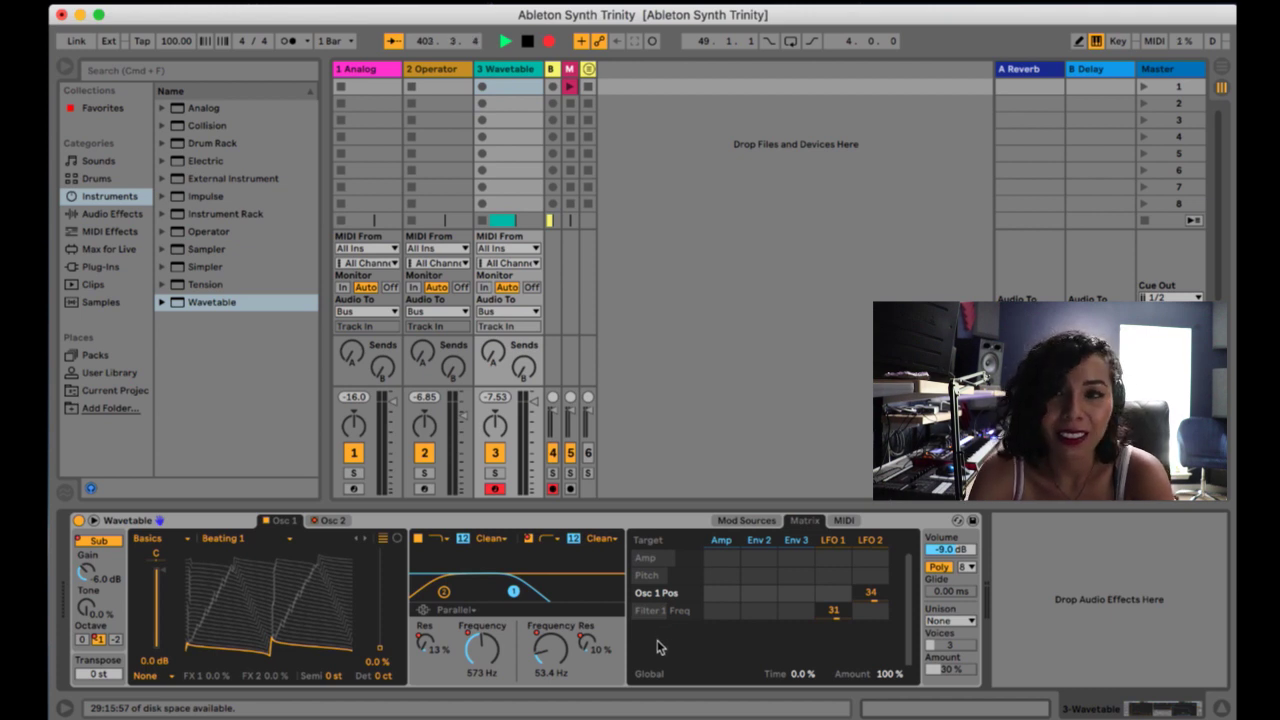
- Show oscillator 2's wavetable and assign LFO 2 to Osc 2 Pos in the modulation matrix with an amount of -30
{"action": "left_click", "coordinate": [331, 520]}
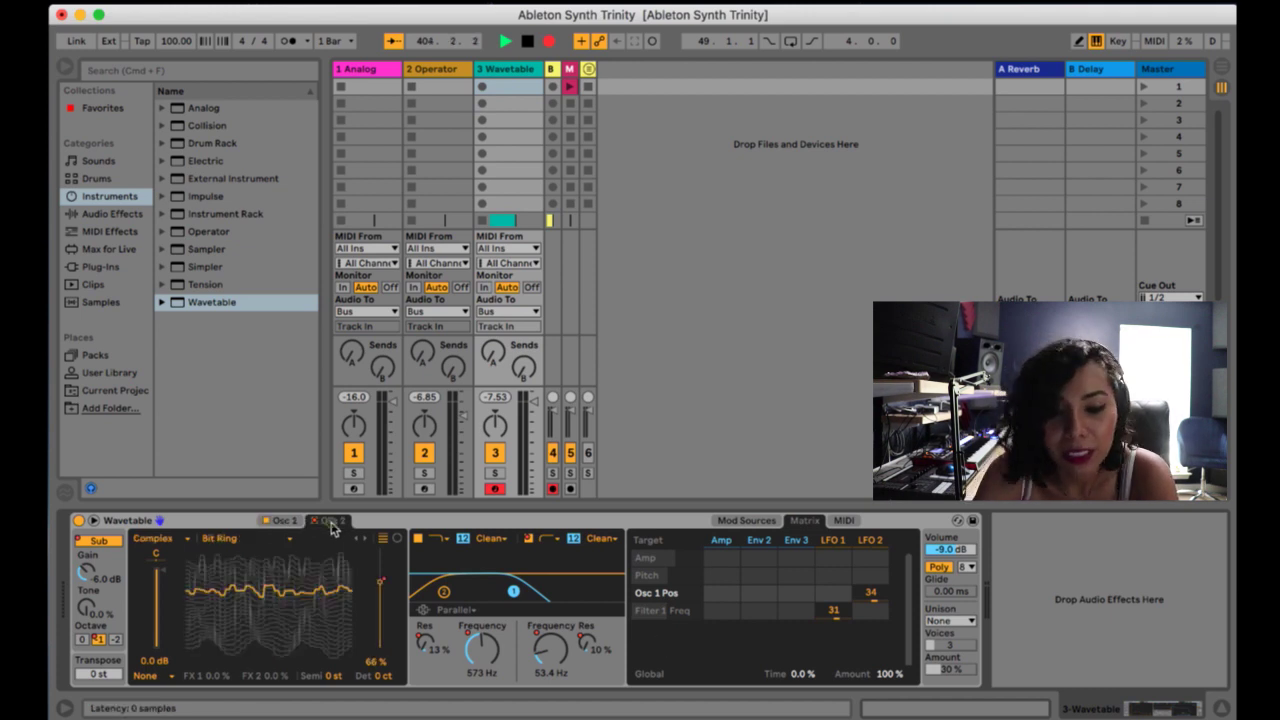
{"action": "left_click", "coordinate": [382, 586]}
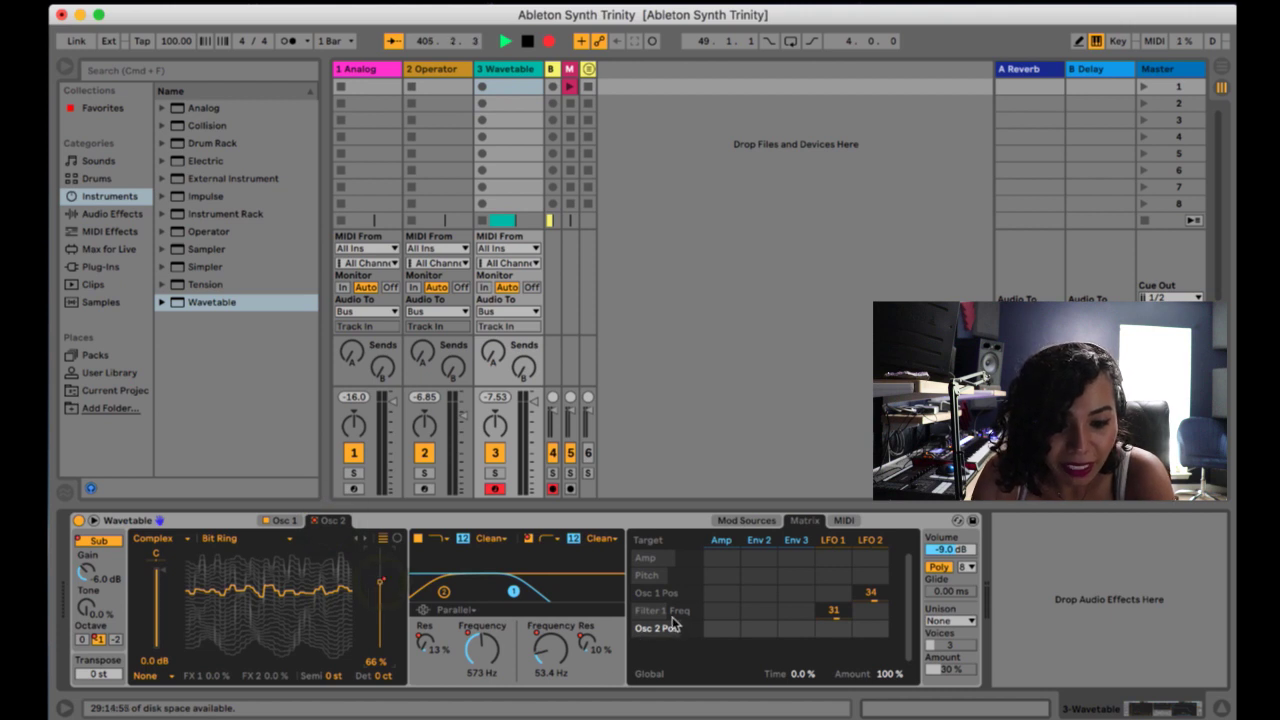
{"action": "left_click", "coordinate": [858, 633]}
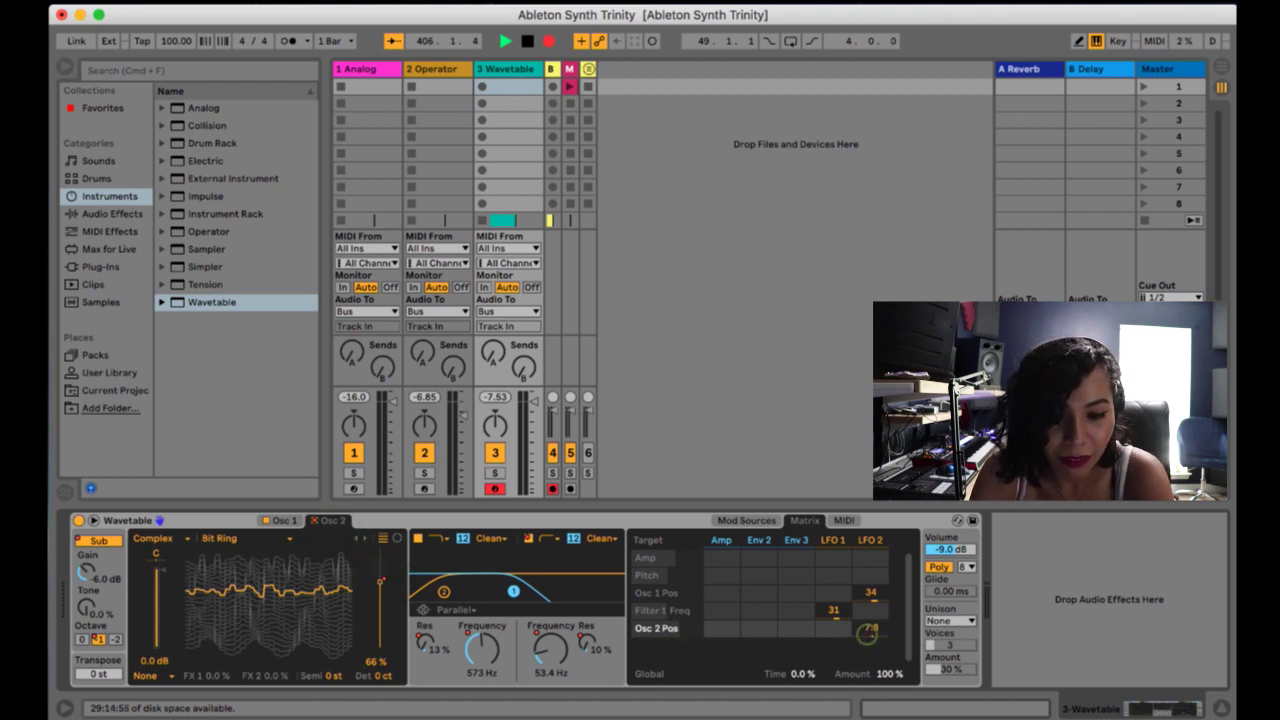
{"action": "left_click_drag", "start_coordinate": [866, 632], "coordinate": [868, 630]}
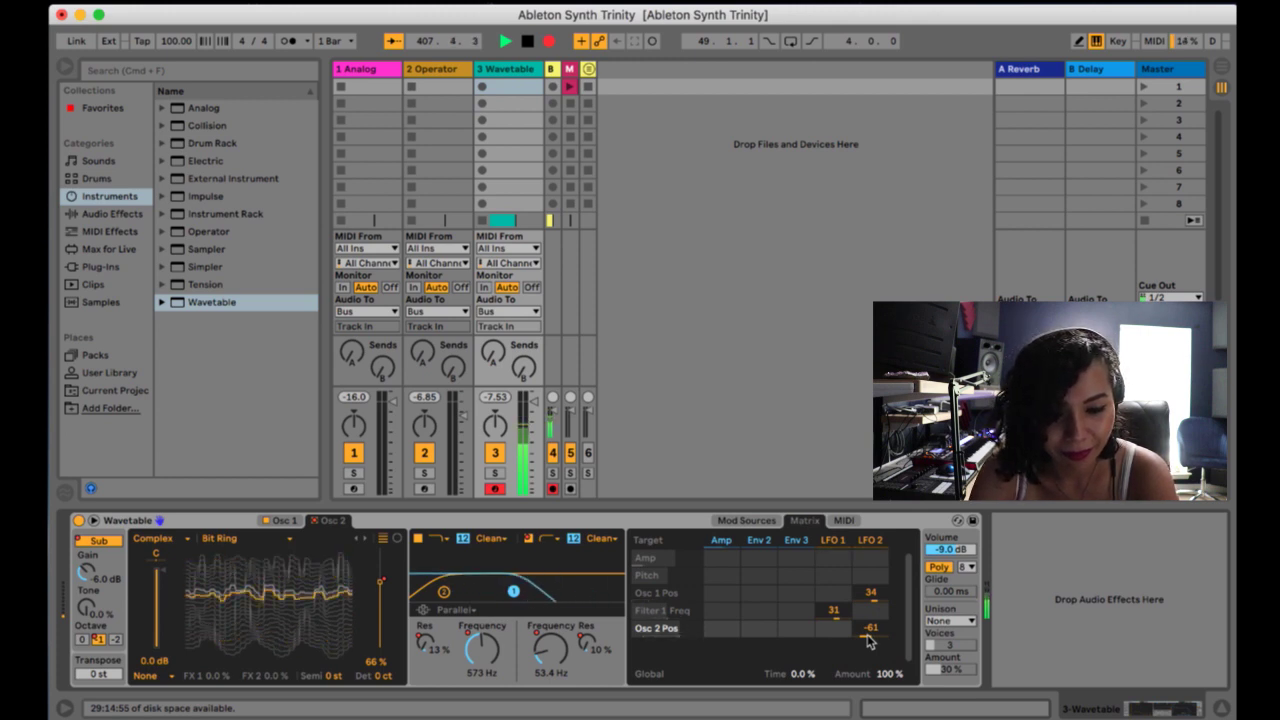
{"action": "left_click_drag", "start_coordinate": [869, 641], "coordinate": [870, 629]}
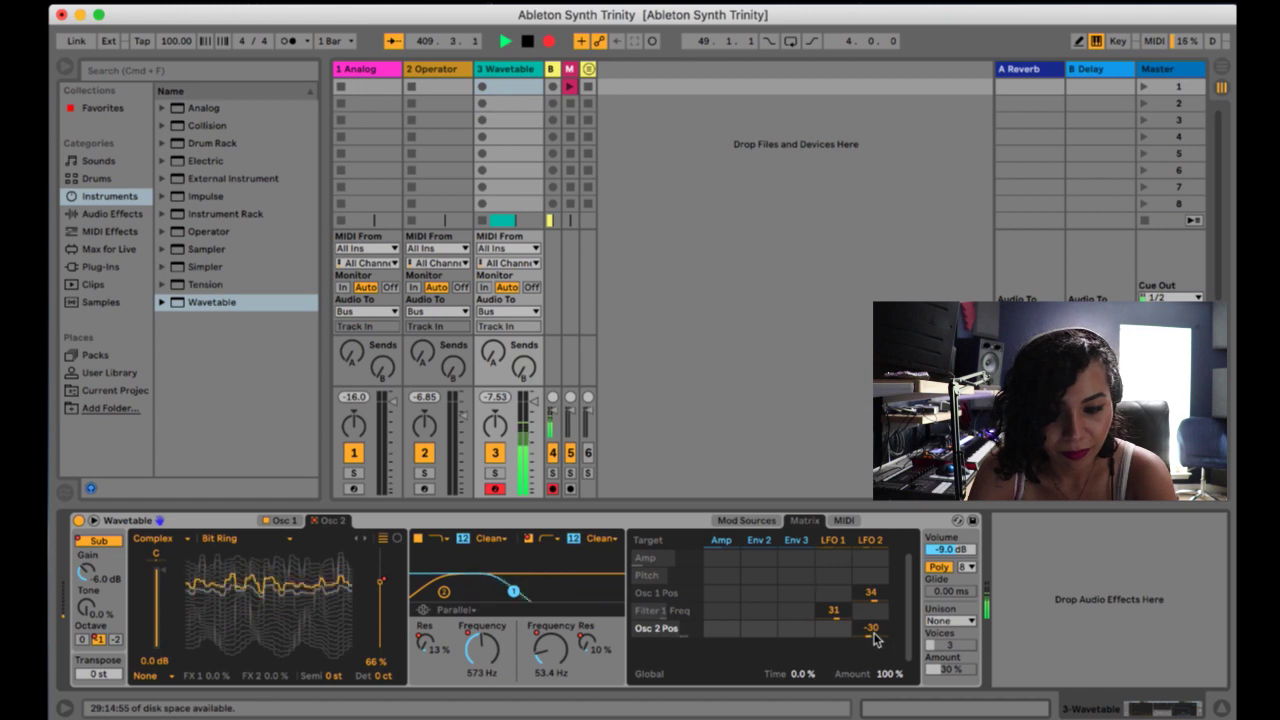
- View the MIDI modulation assignments, and clear the LFO 1 to Filter 1 Freq and LFO 2 to Osc 1 Pos amounts in the matrix
{"action": "left_click", "coordinate": [846, 521]}
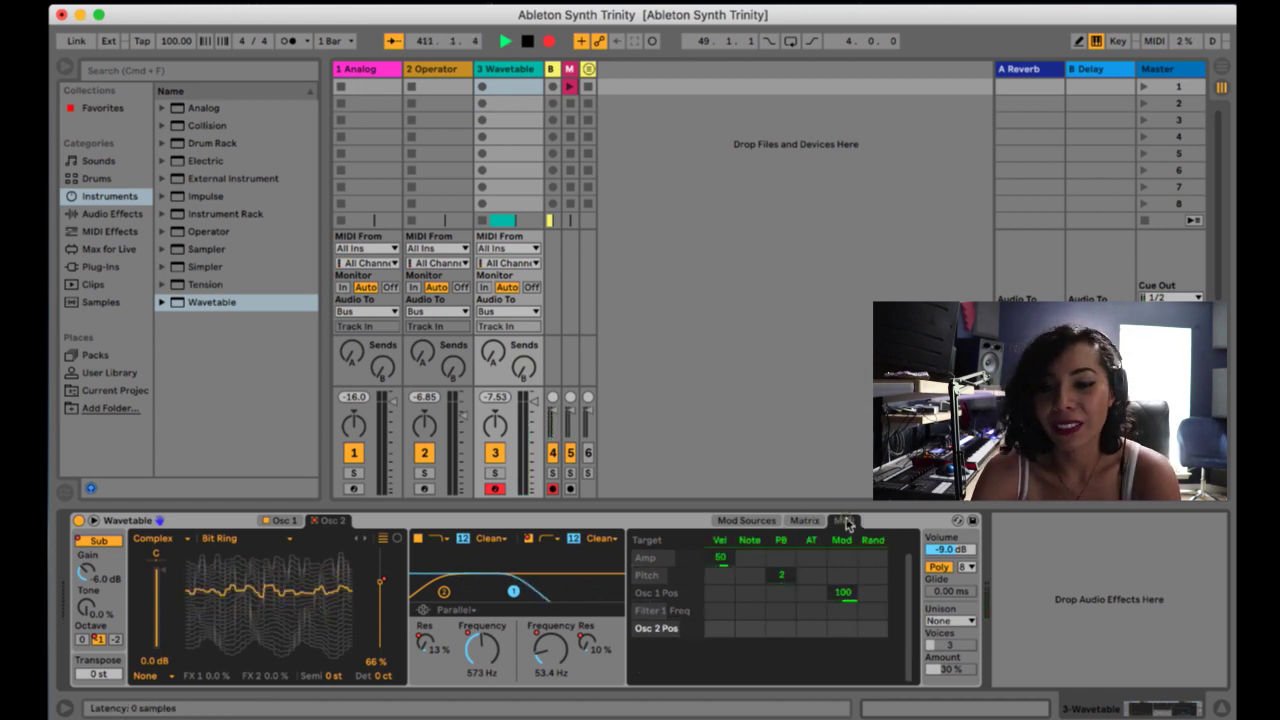
{"action": "left_click", "coordinate": [808, 521]}
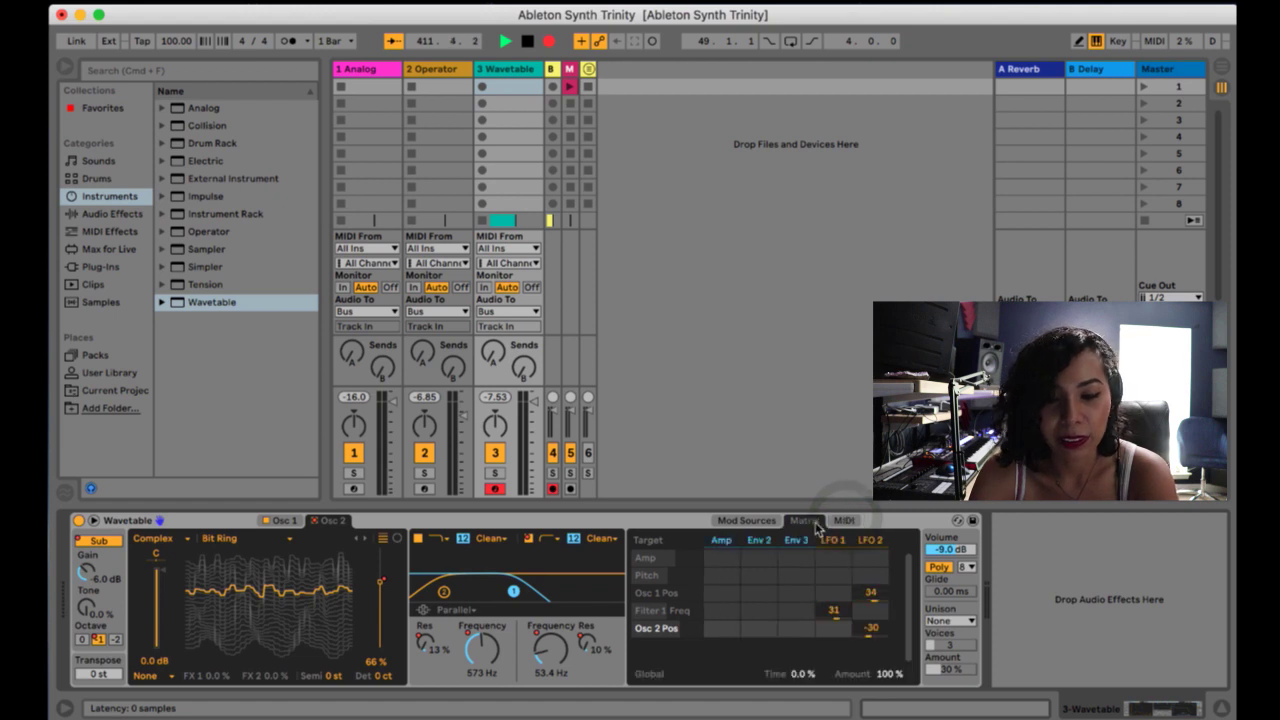
{"action": "double_click", "coordinate": [834, 609]}
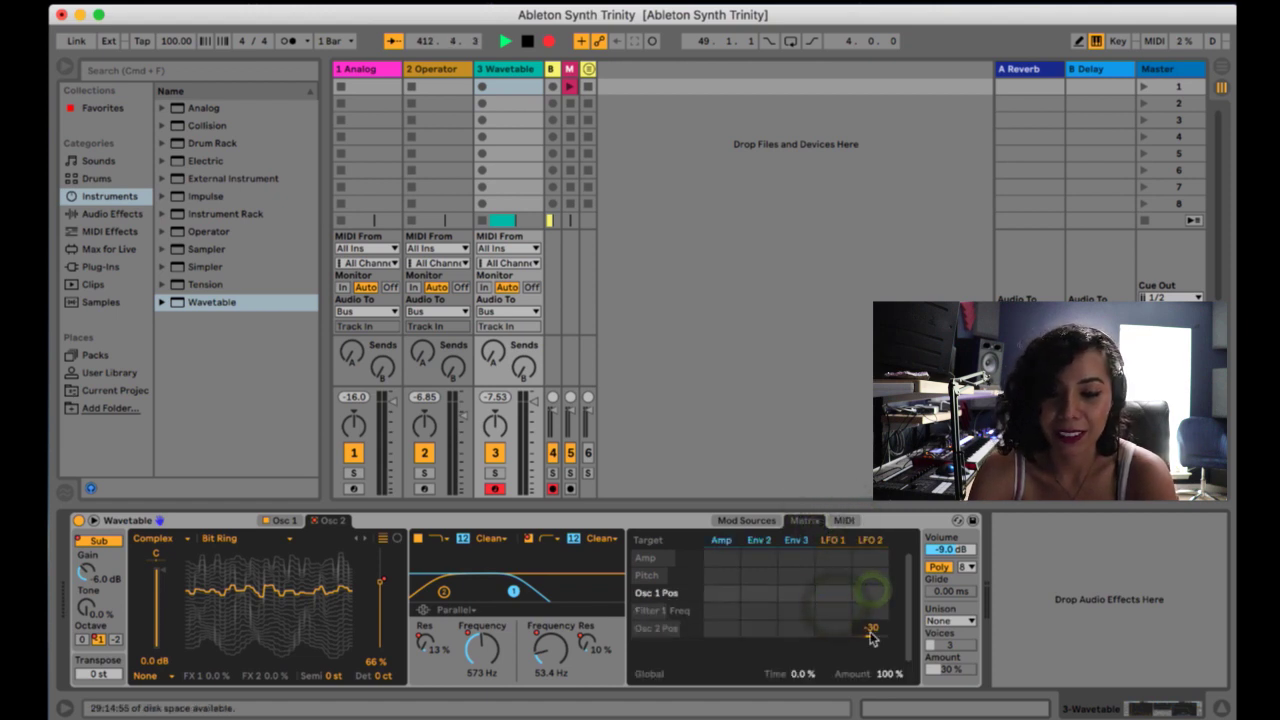
- Try modulating pitch by velocity with an amount of 48 in the MIDI modulation assignments, and reset that amount
{"action": "left_click", "coordinate": [845, 521]}
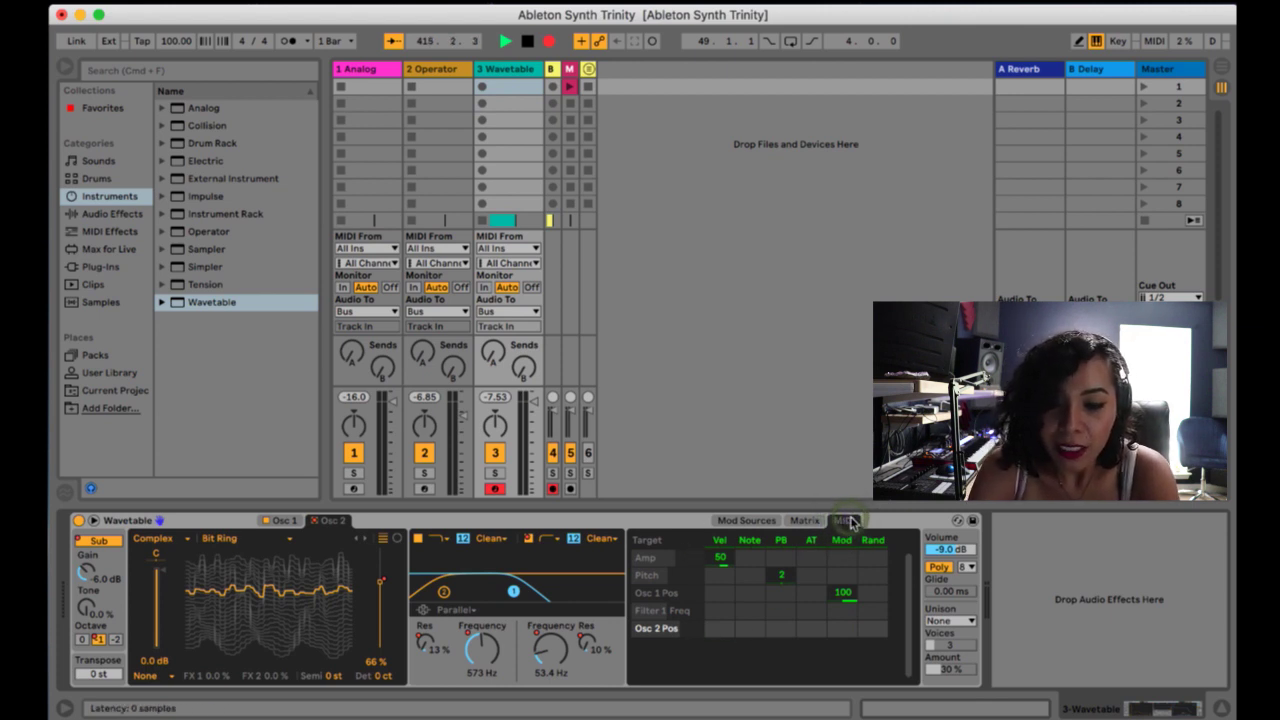
{"action": "left_click", "coordinate": [748, 612]}
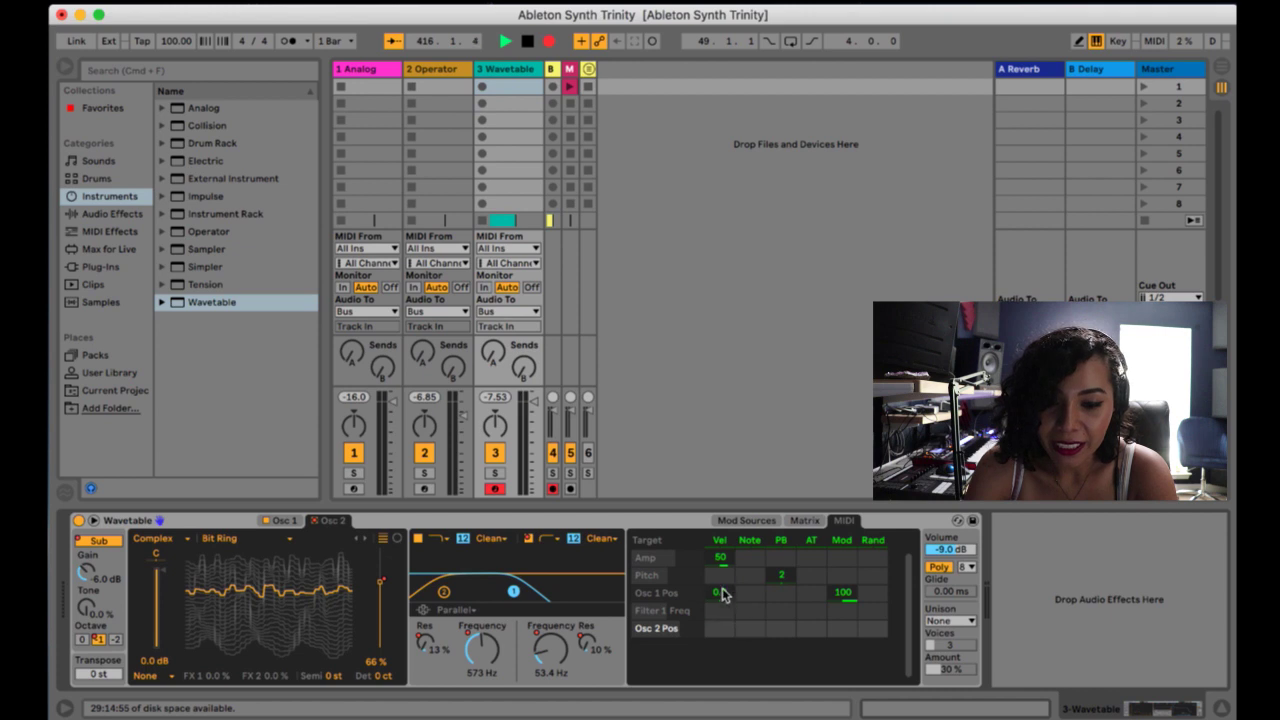
{"action": "left_click", "coordinate": [719, 593]}
{"action": "left_click", "coordinate": [721, 577]}
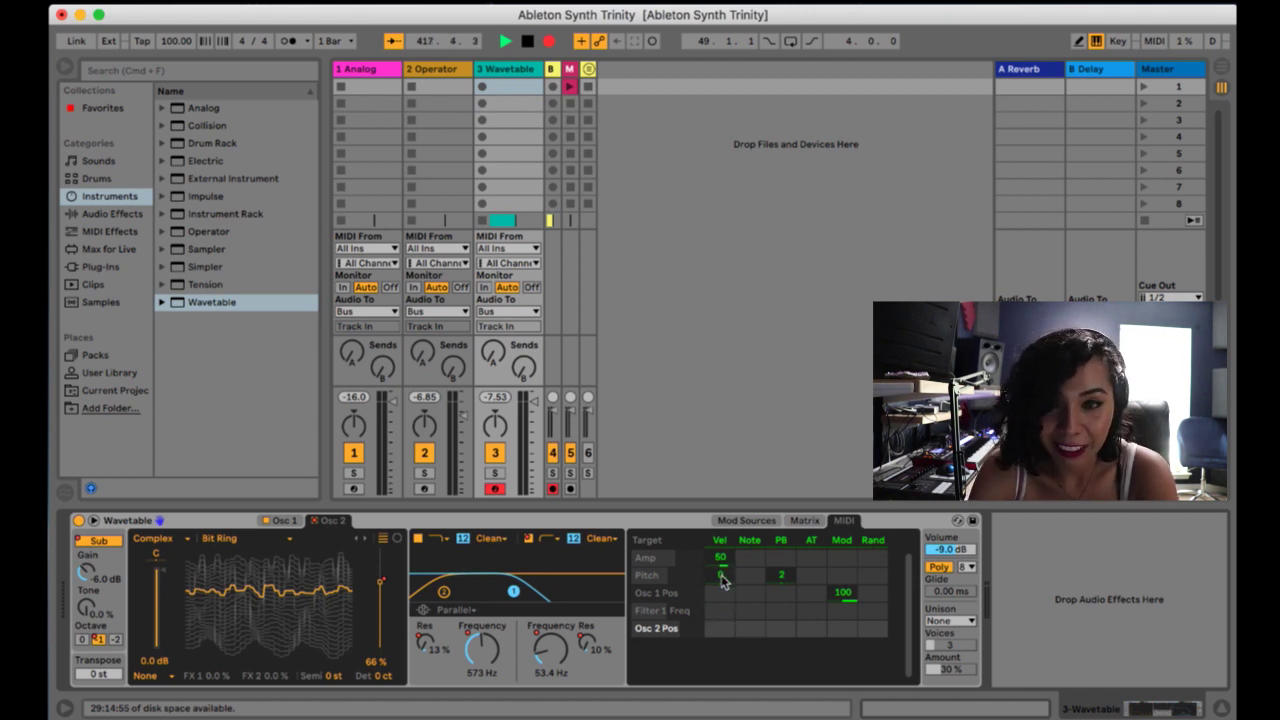
{"action": "left_click_drag", "start_coordinate": [723, 582], "coordinate": [721, 560]}
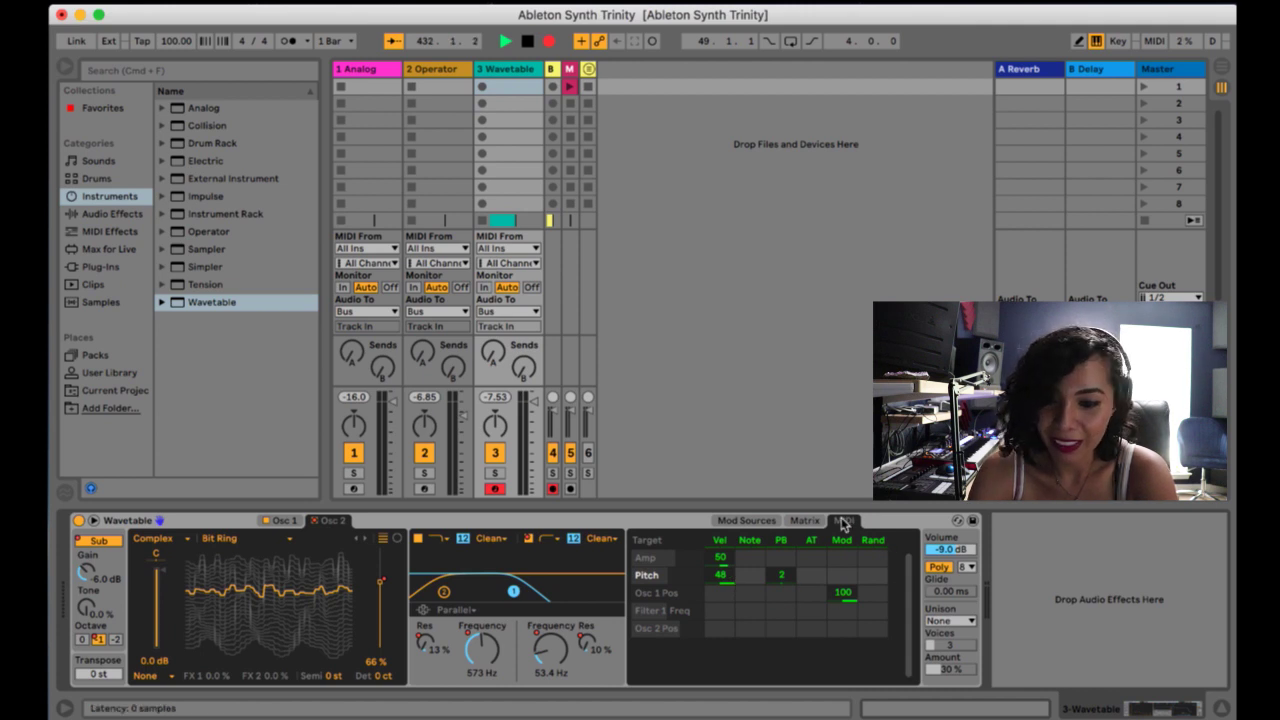
{"action": "double_click", "coordinate": [718, 573]}
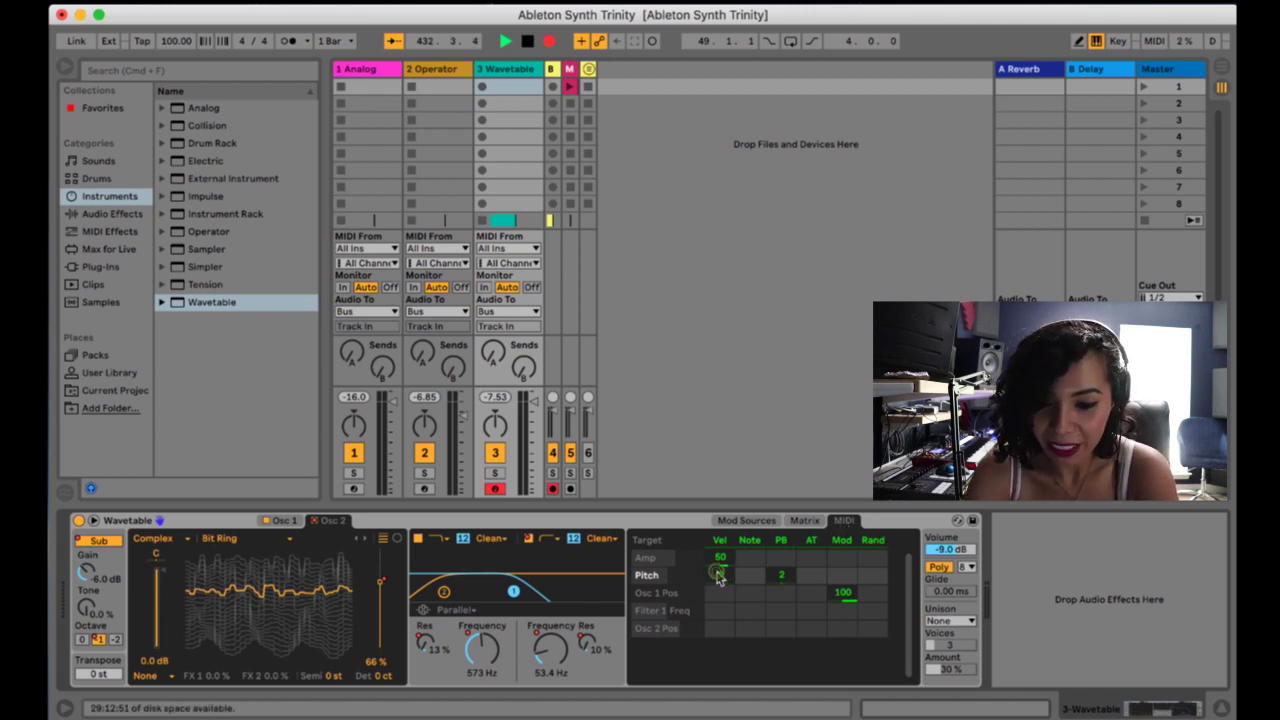
- Set Wavetable's unison mode to Shimmer and show oscillator 1's wavetable
{"action": "left_click", "coordinate": [950, 621]}
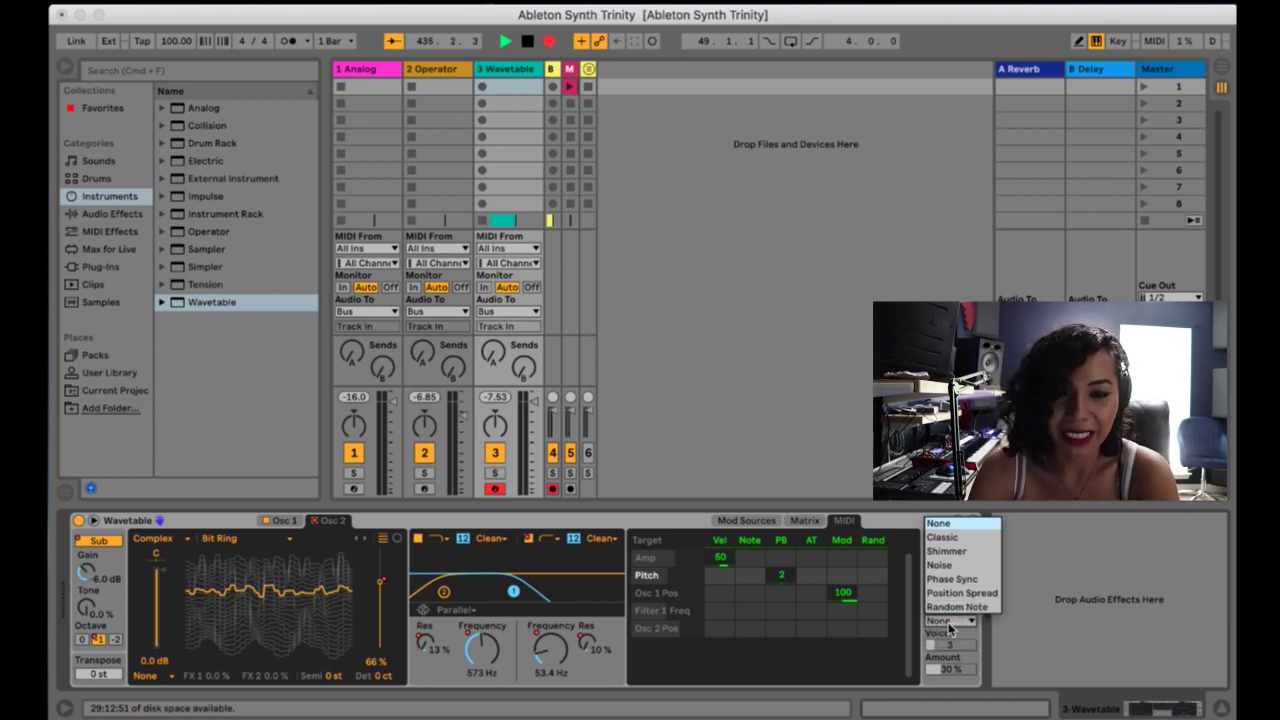
{"action": "left_click", "coordinate": [942, 553]}
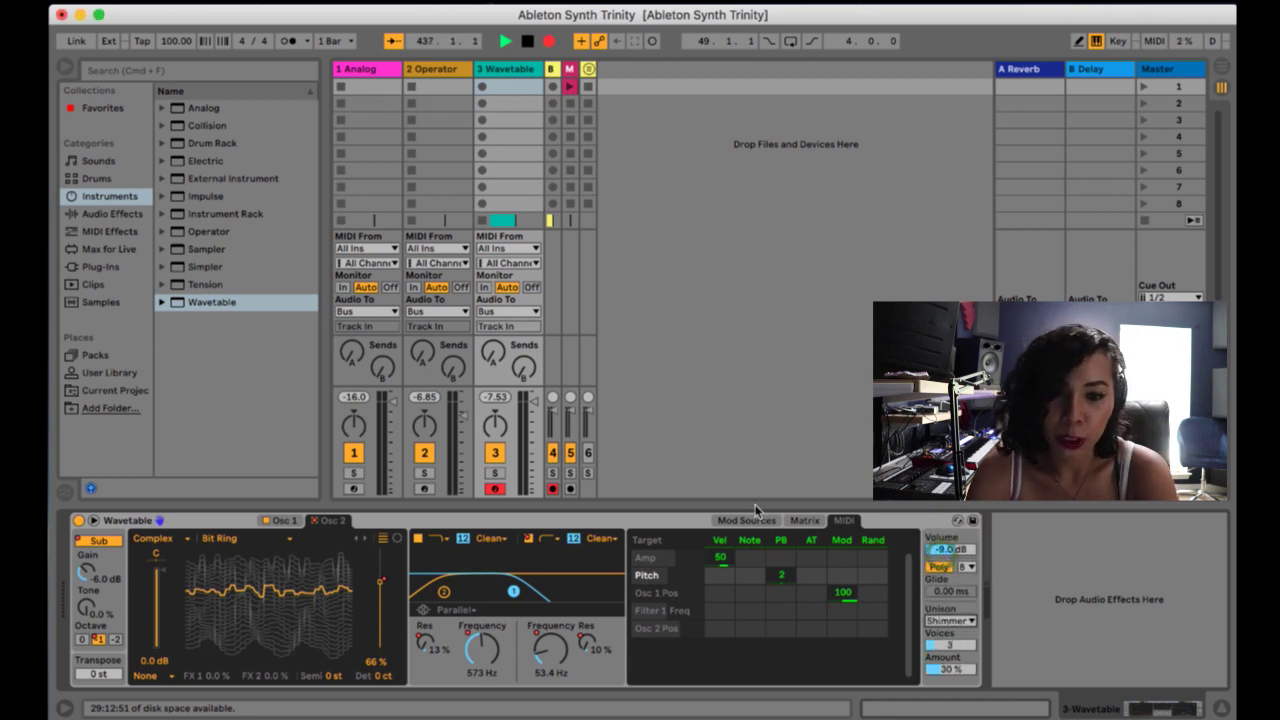
{"action": "left_click", "coordinate": [284, 521]}
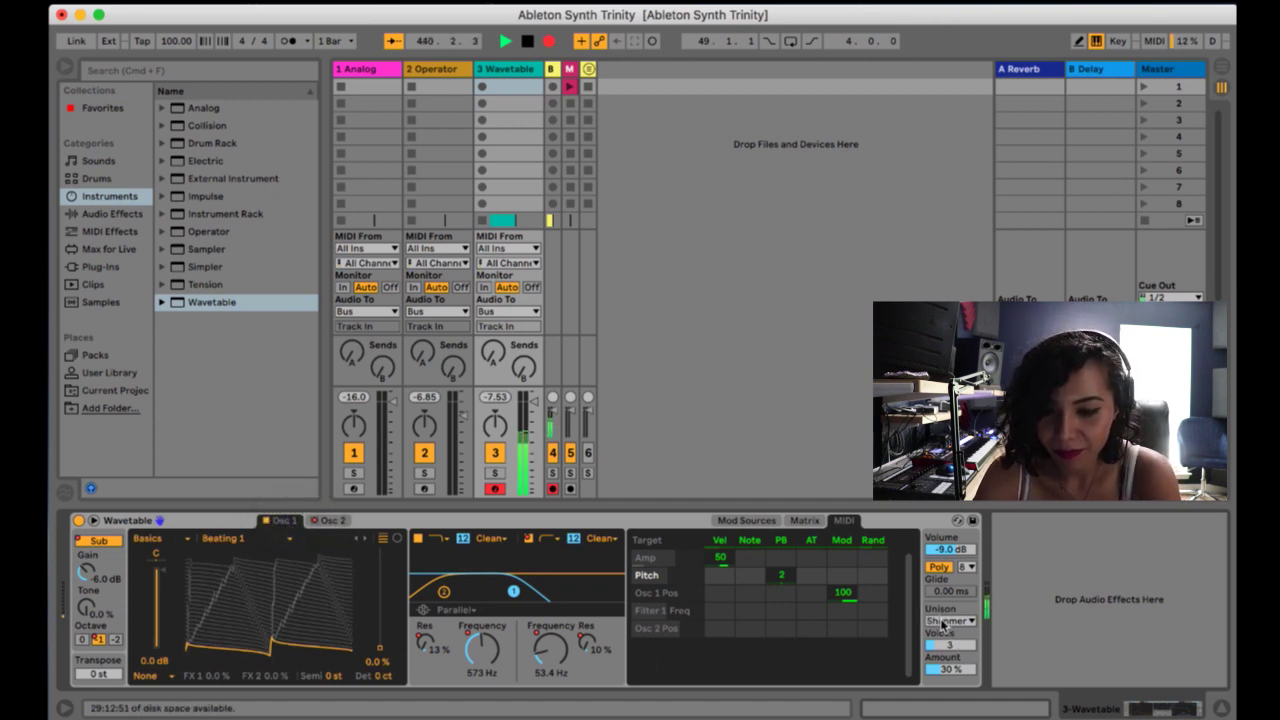
- Try the Classic and Noise unison modes, and return to Shimmer with 7 voices and an amount of 38%
{"action": "left_click", "coordinate": [945, 621]}
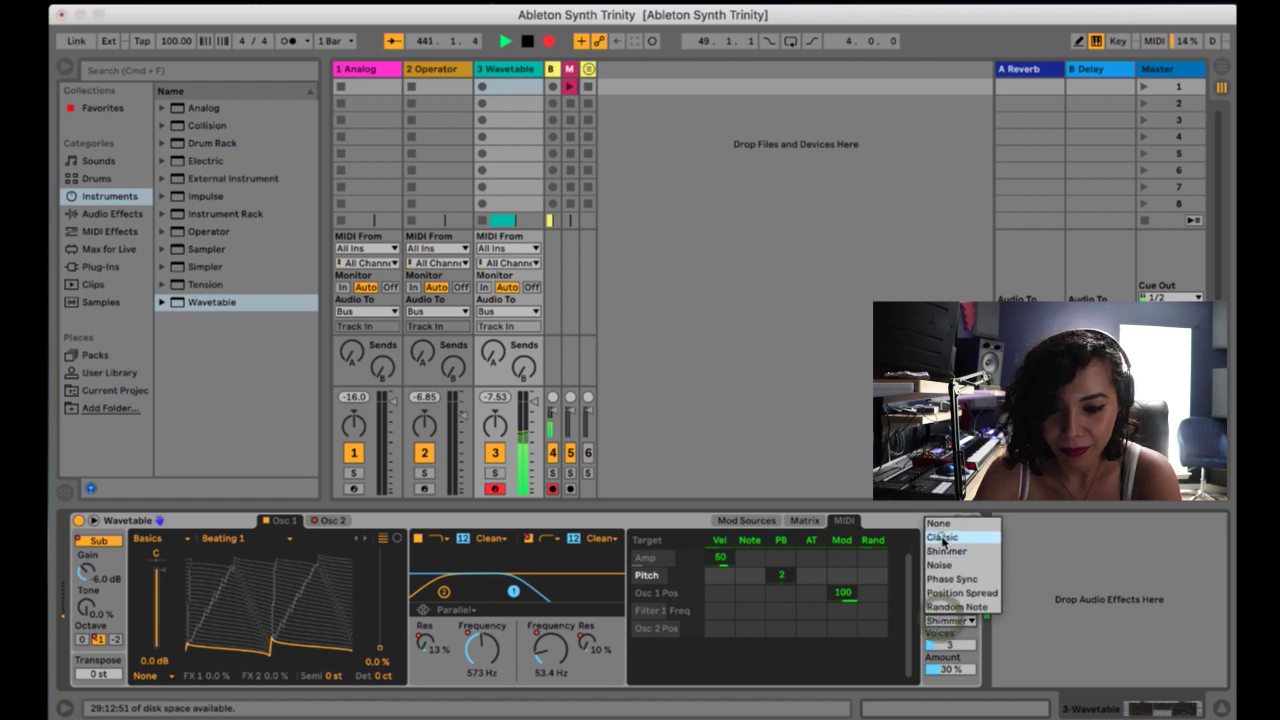
{"action": "left_click", "coordinate": [942, 538]}
{"action": "left_click", "coordinate": [948, 621]}
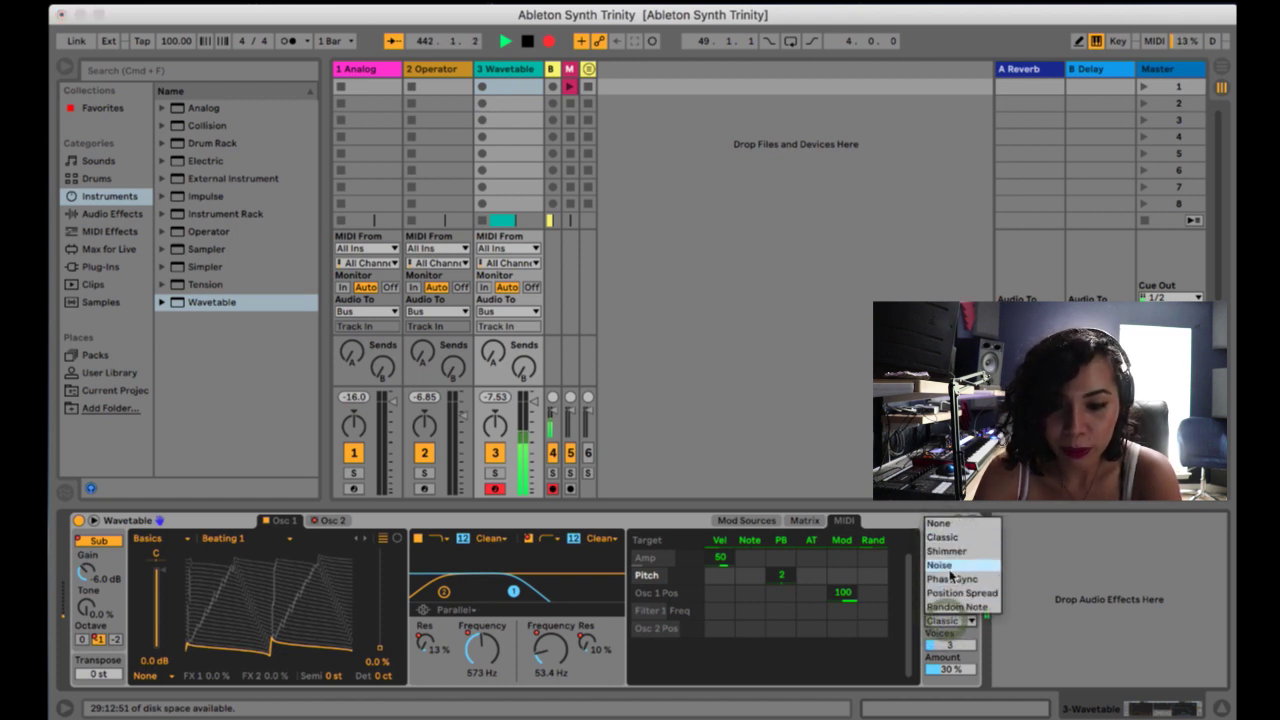
{"action": "left_click", "coordinate": [945, 565]}
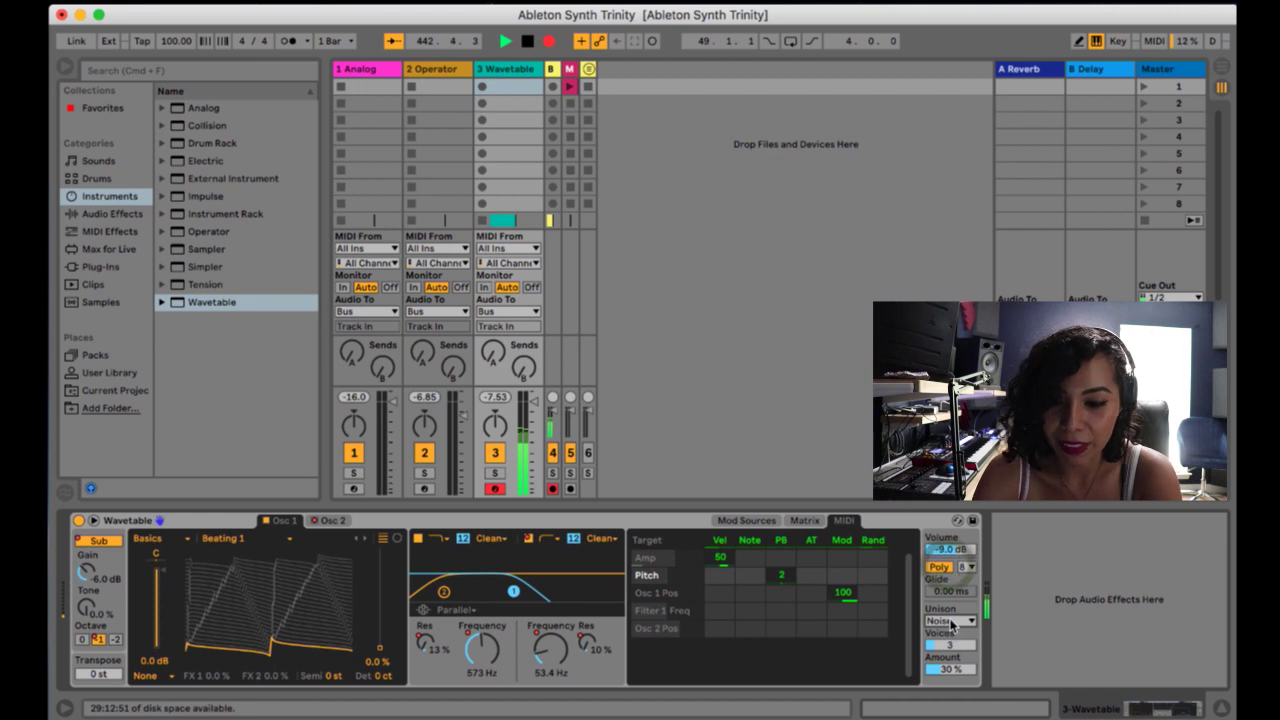
{"action": "left_click", "coordinate": [951, 621]}
{"action": "left_click", "coordinate": [947, 551]}
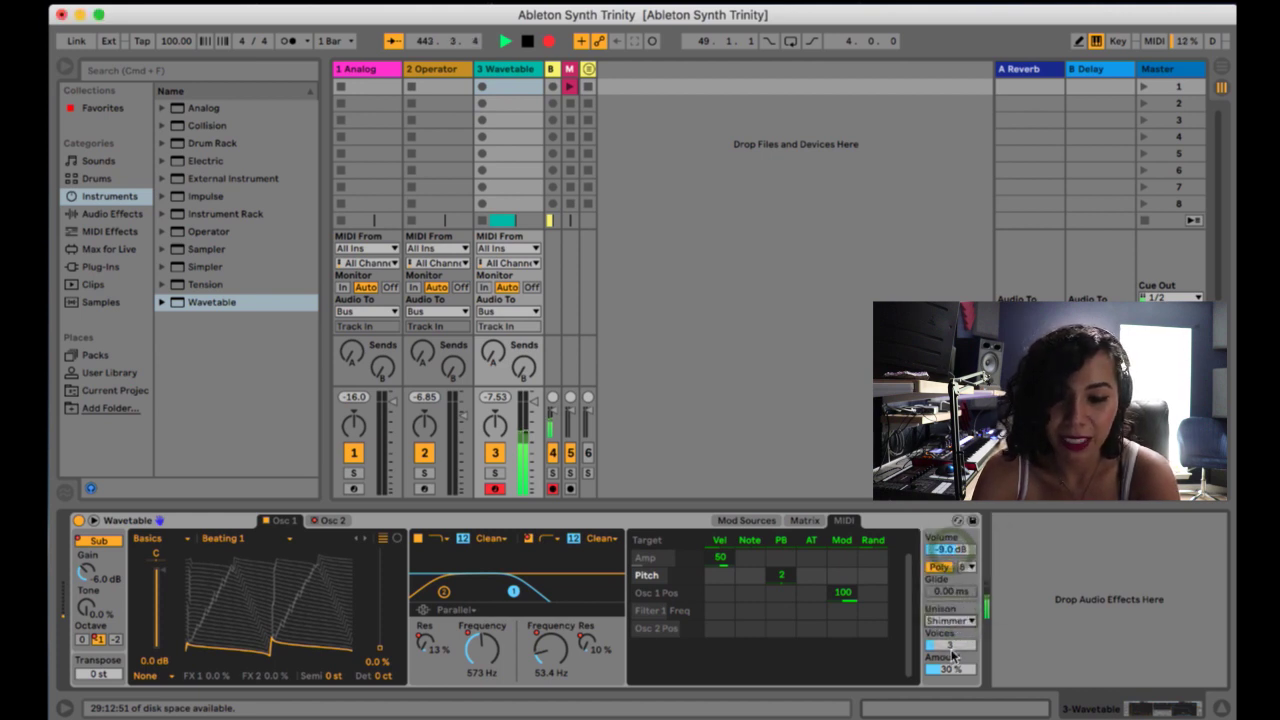
{"action": "mouse_move", "coordinate": [953, 655]}
{"action": "left_mouse_down"}
{"action": "mouse_move", "coordinate": [953, 638]}
{"action": "mouse_move", "coordinate": [955, 668]}
{"action": "mouse_move", "coordinate": [955, 654]}
{"action": "left_mouse_up"}
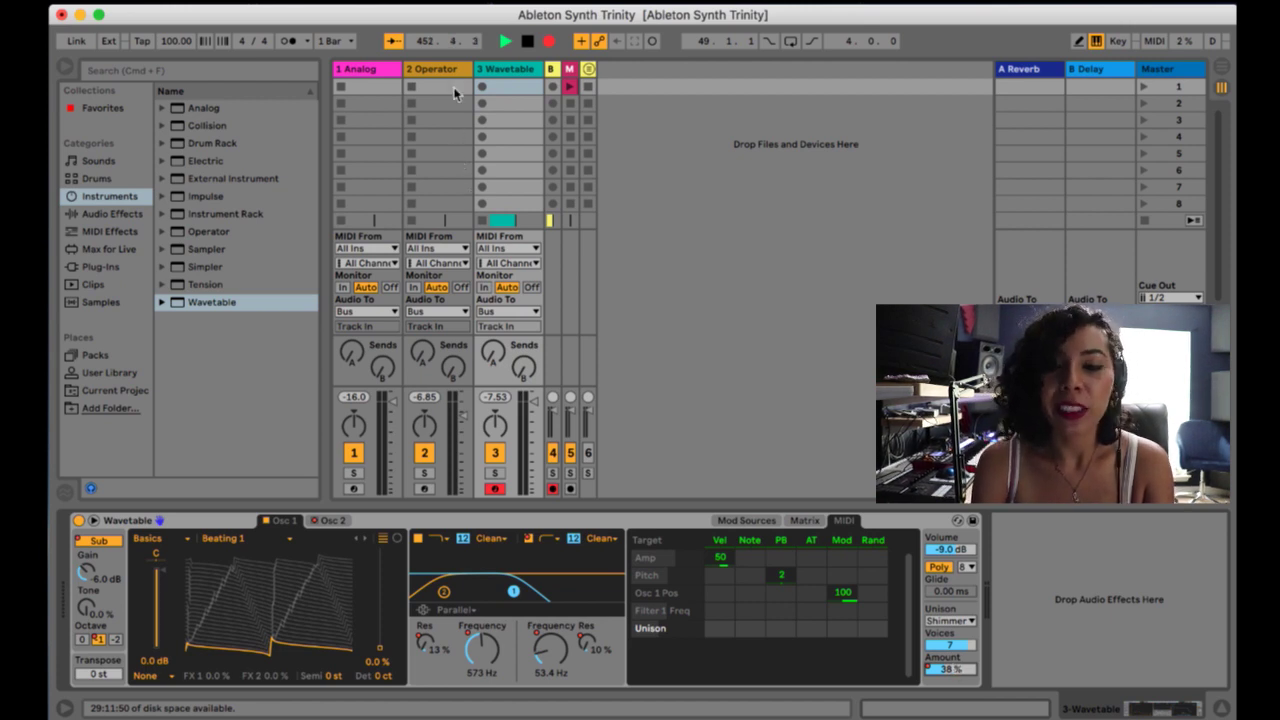
- View the Analog and Operator devices on their tracks, and return to the Wavetable track
{"action": "left_click", "coordinate": [378, 70]}
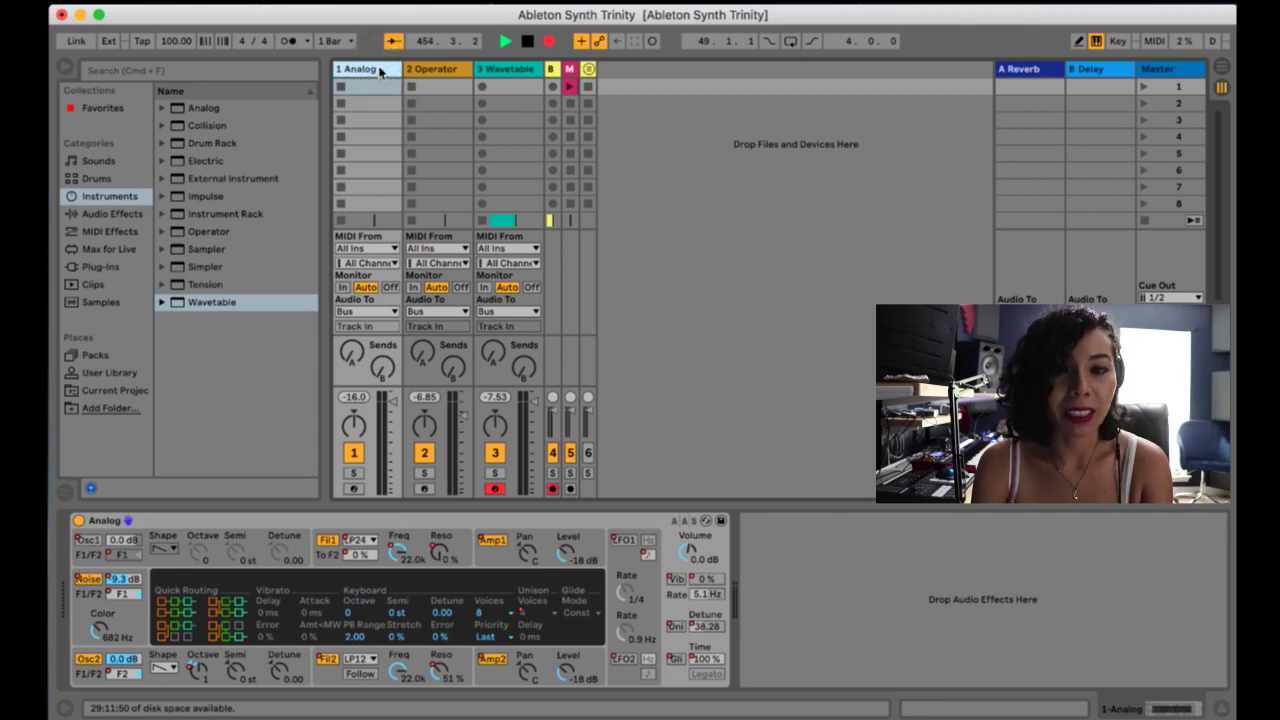
{"action": "left_click", "coordinate": [446, 69]}
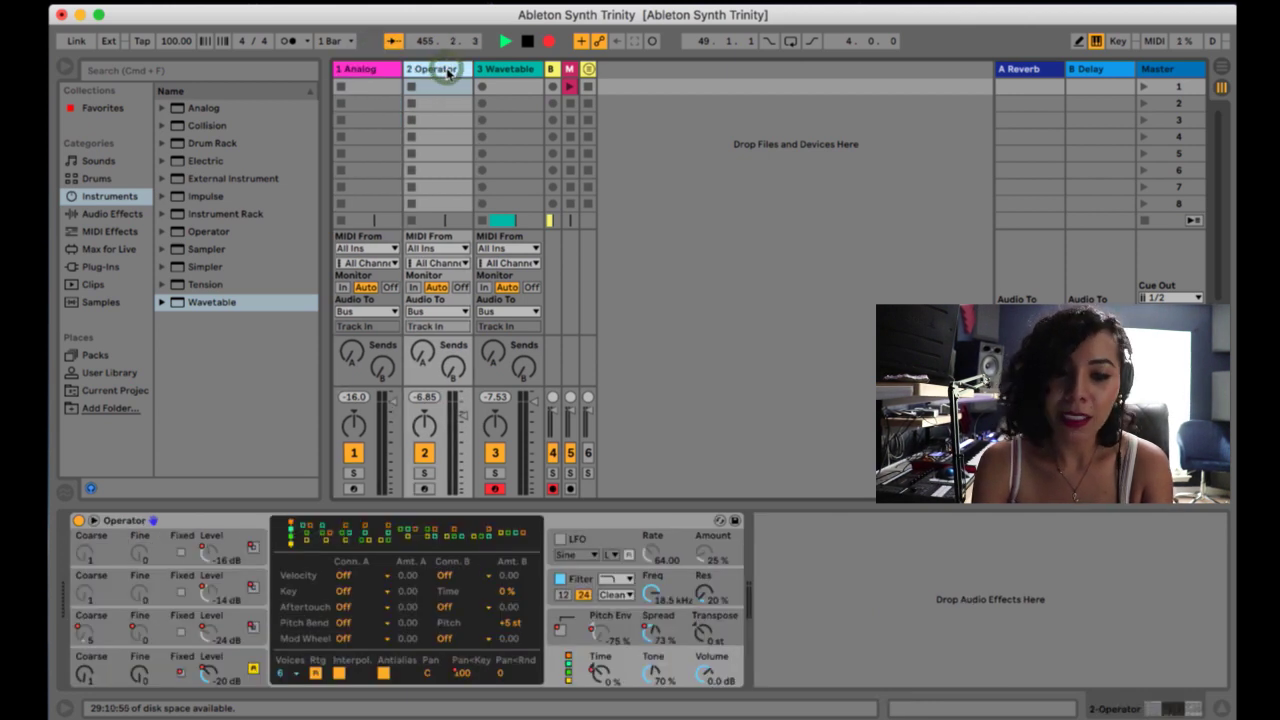
{"action": "left_click", "coordinate": [430, 91]}
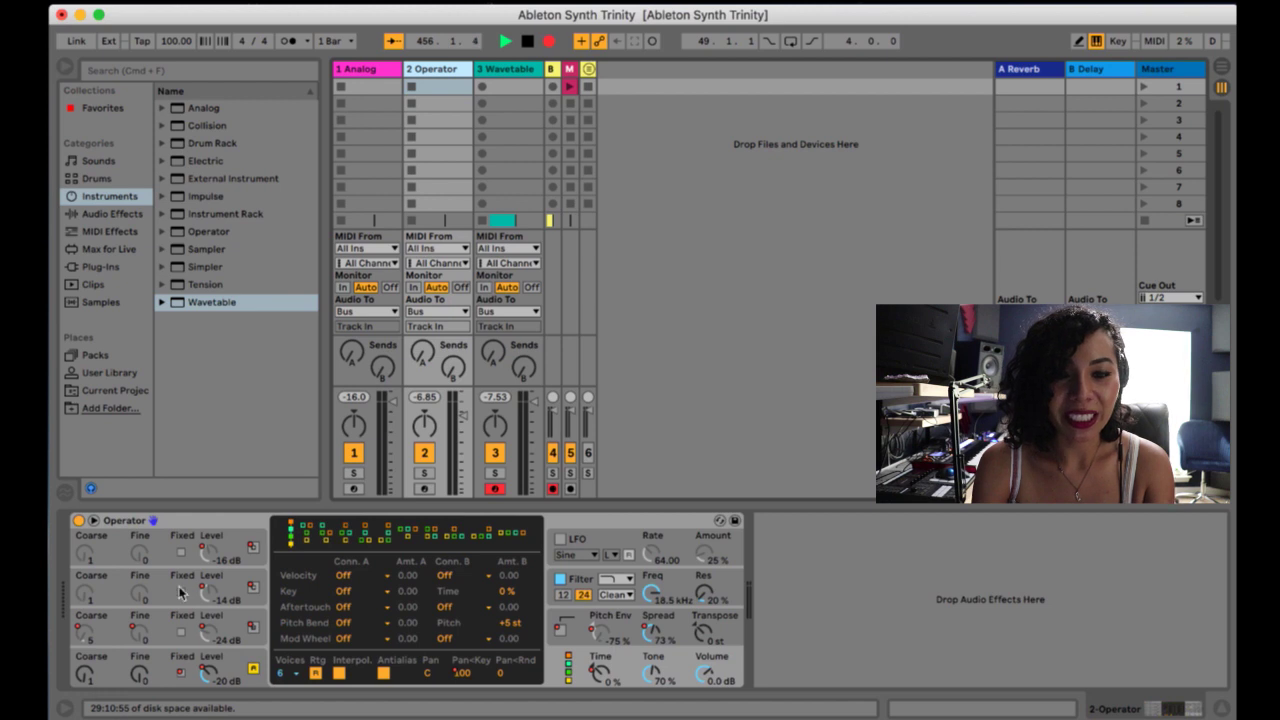
{"action": "left_click", "coordinate": [523, 70]}
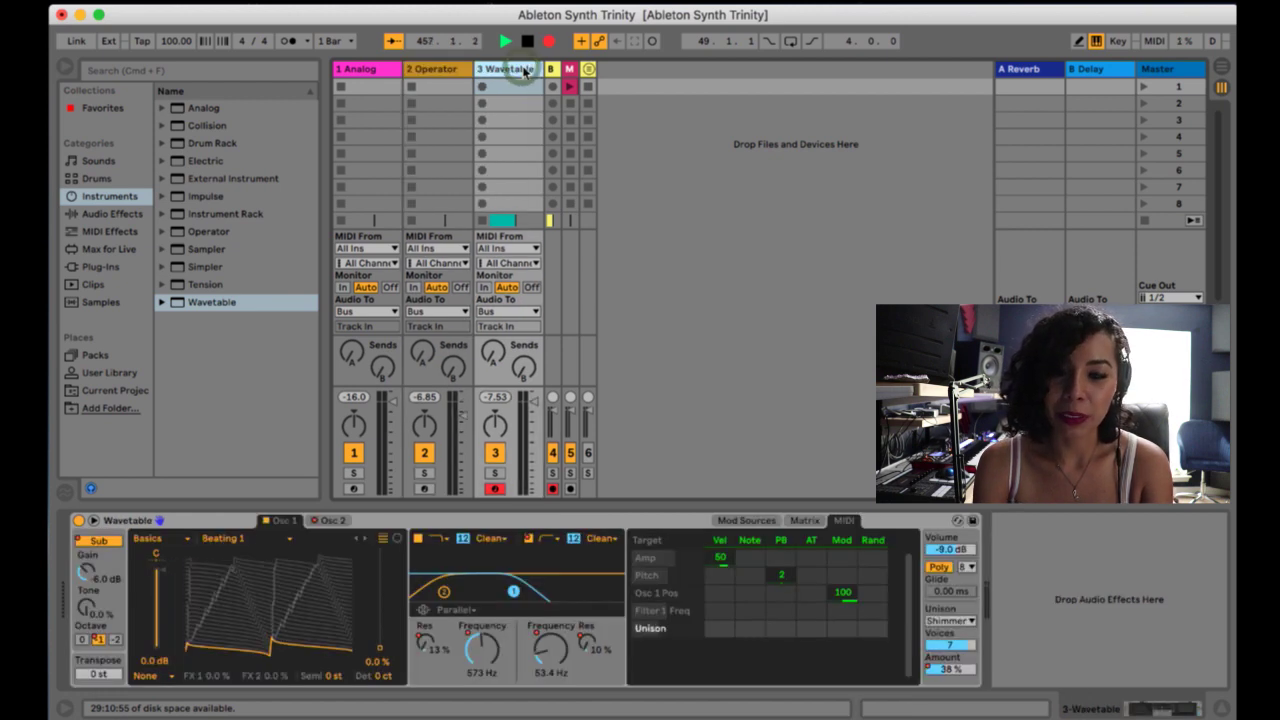